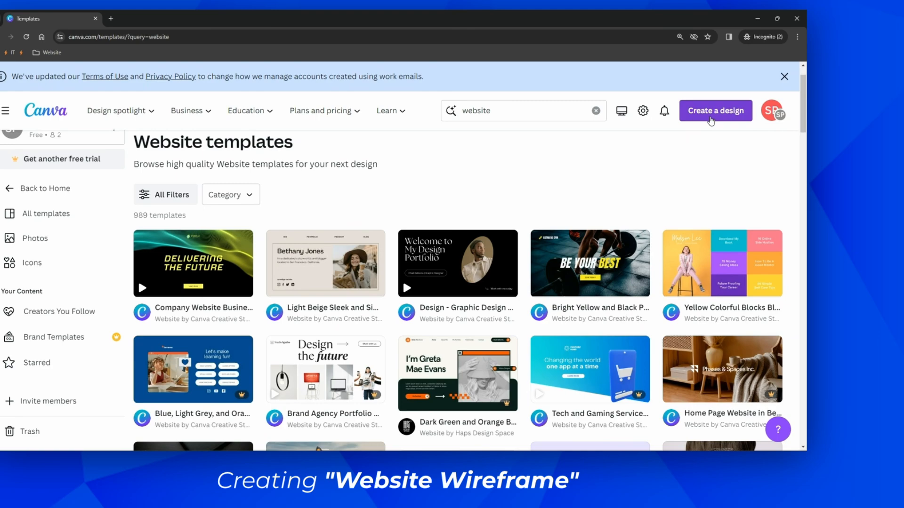
Create a new custom-size design 1500 px wide and 5000 px high.
{"action": "left_click", "coordinate": [733, 151]}
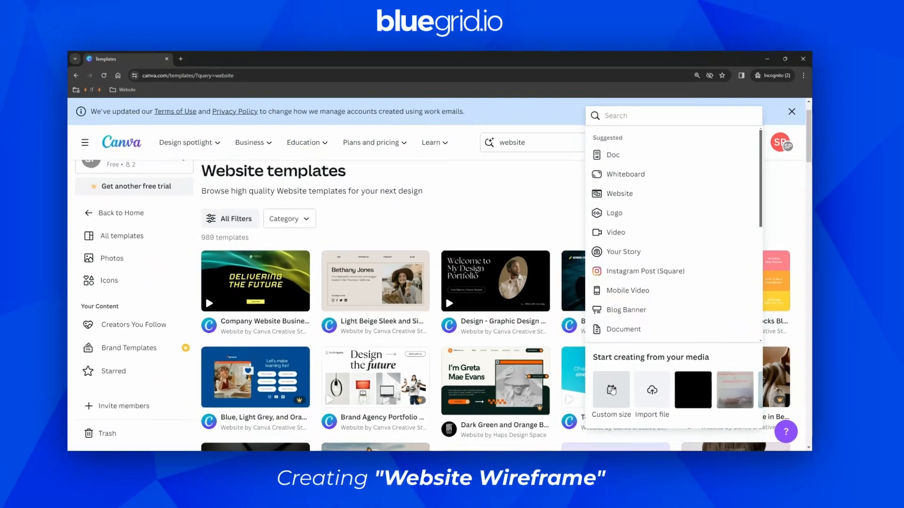
{"action": "left_click", "coordinate": [574, 388]}
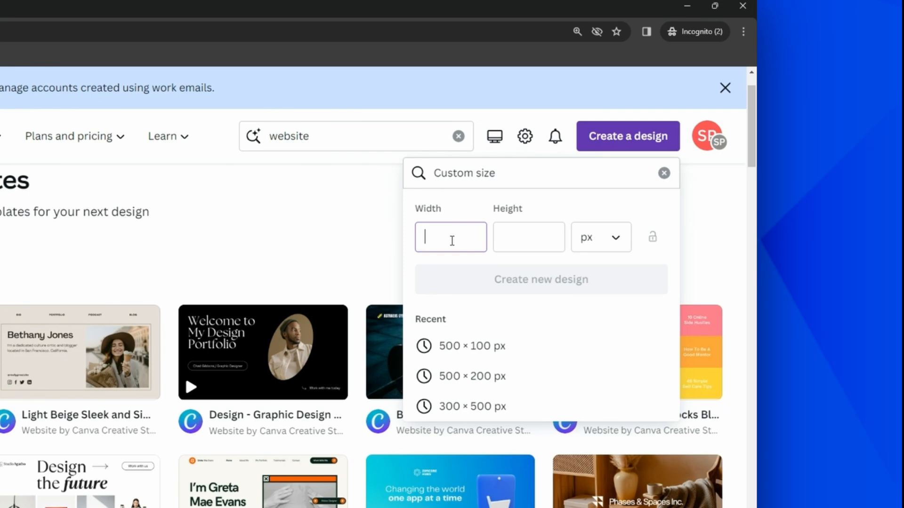
{"action": "type", "text": "1500"}
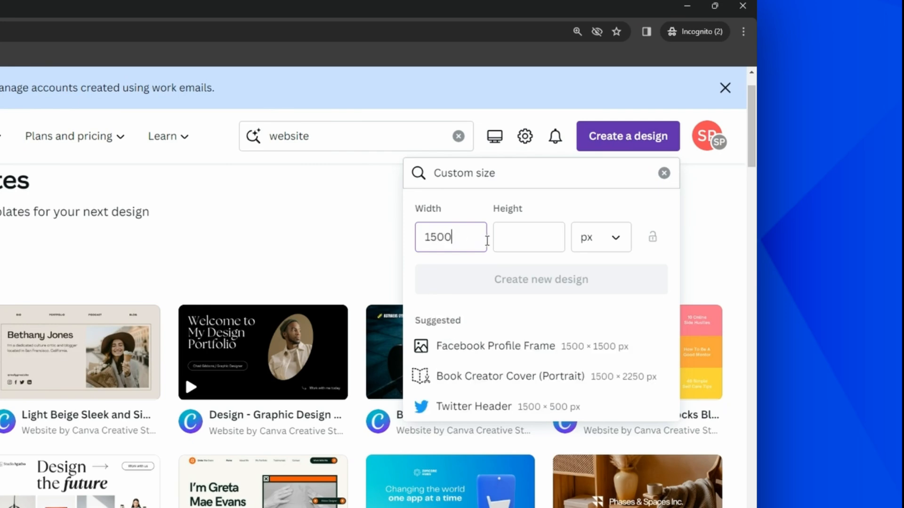
{"action": "left_click", "coordinate": [501, 240]}
{"action": "type", "text": "5000"}
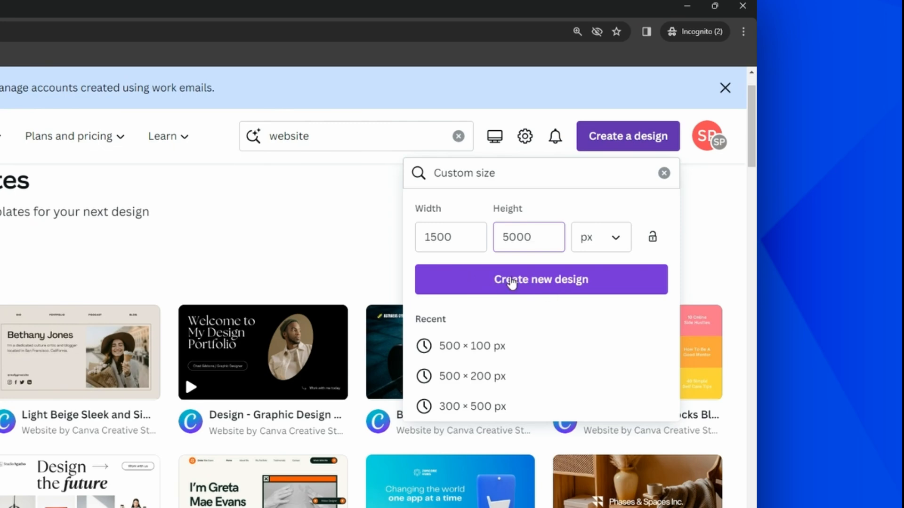
{"action": "left_click", "coordinate": [536, 282]}
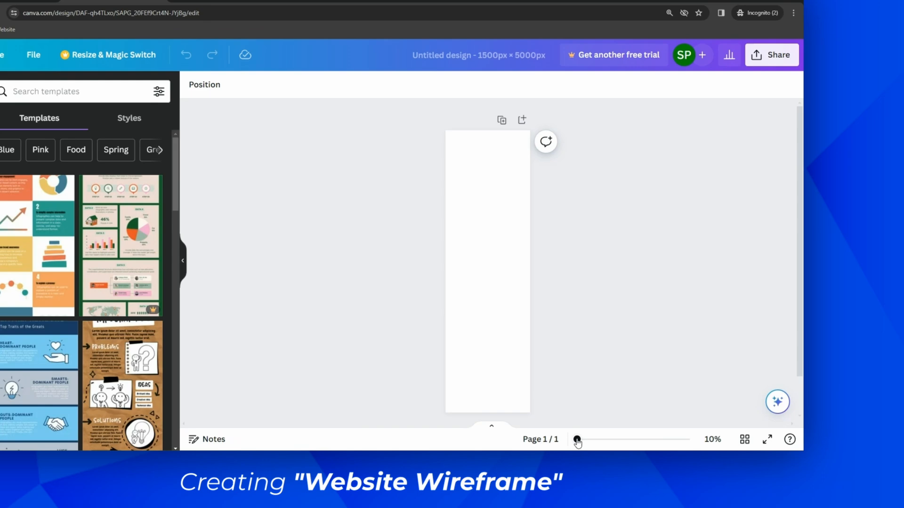
Add a square shape, stretch it into a full-width header bar along the page's top edge, and fill it black.
{"action": "mouse_move", "coordinate": [625, 442]}
{"action": "left_mouse_down"}
{"action": "mouse_move", "coordinate": [597, 440]}
{"action": "mouse_move", "coordinate": [615, 440]}
{"action": "left_mouse_up"}
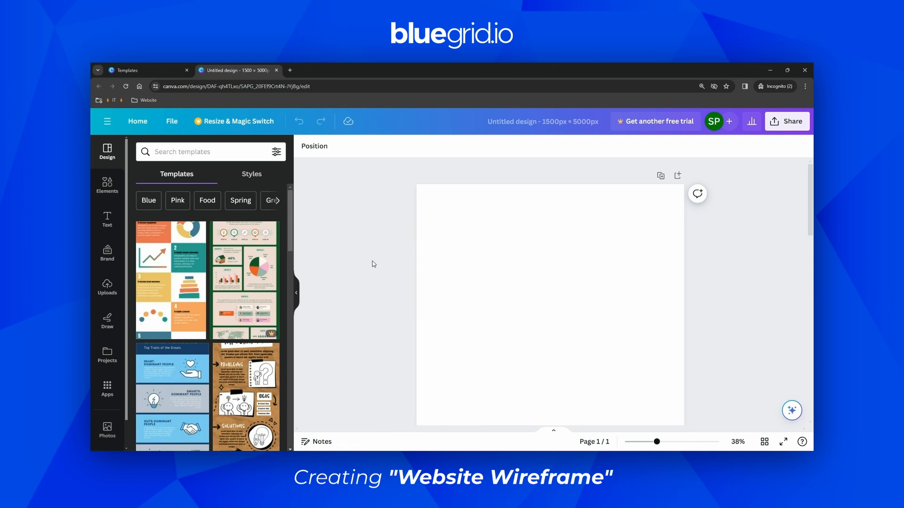
{"action": "left_click", "coordinate": [105, 186]}
{"action": "left_click", "coordinate": [179, 238]}
{"action": "left_click_drag", "start_coordinate": [551, 278], "coordinate": [548, 211]}
{"action": "left_click", "coordinate": [351, 146]}
{"action": "left_click", "coordinate": [193, 203]}
{"action": "left_click", "coordinate": [367, 225]}
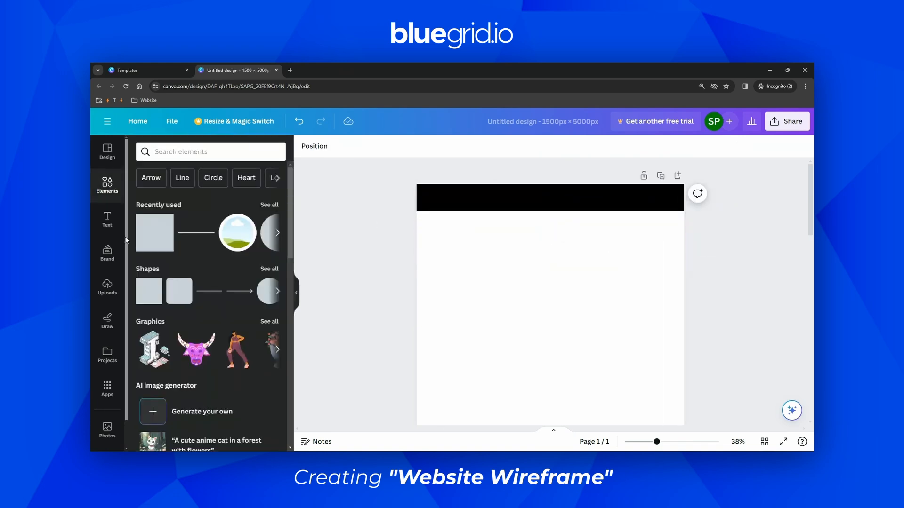
Add another square, shrink it into a small logo box at the header bar's left end, and fill it white.
{"action": "left_click_drag", "start_coordinate": [141, 235], "coordinate": [540, 233]}
{"action": "left_click_drag", "start_coordinate": [503, 262], "coordinate": [456, 198]}
{"action": "left_click", "coordinate": [446, 217]}
{"action": "left_click", "coordinate": [350, 215]}
{"action": "left_click", "coordinate": [455, 195]}
{"action": "left_click", "coordinate": [352, 147]}
{"action": "left_click", "coordinate": [246, 206]}
{"action": "left_click", "coordinate": [371, 220]}
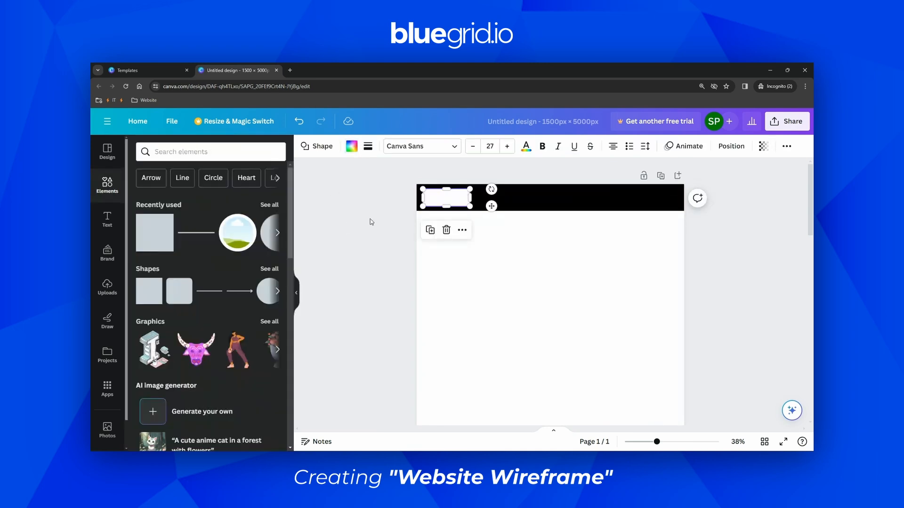
Add the text "LOGO" at font size 32 and place it centred on the white logo box.
{"action": "left_click", "coordinate": [107, 219]}
{"action": "left_click", "coordinate": [149, 286]}
{"action": "type", "text": "LOGO"}
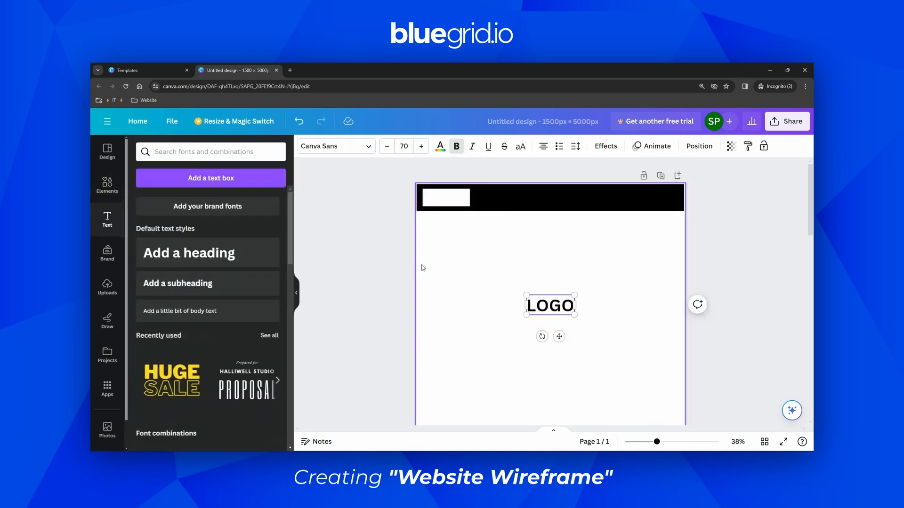
{"action": "left_click", "coordinate": [403, 146]}
{"action": "type", "text": "32"}
{"action": "key", "text": "Return"}
{"action": "left_click_drag", "start_coordinate": [560, 325], "coordinate": [458, 222]}
Add a subheading reading "About me" and set its font size to 32.
{"action": "left_click", "coordinate": [175, 283]}
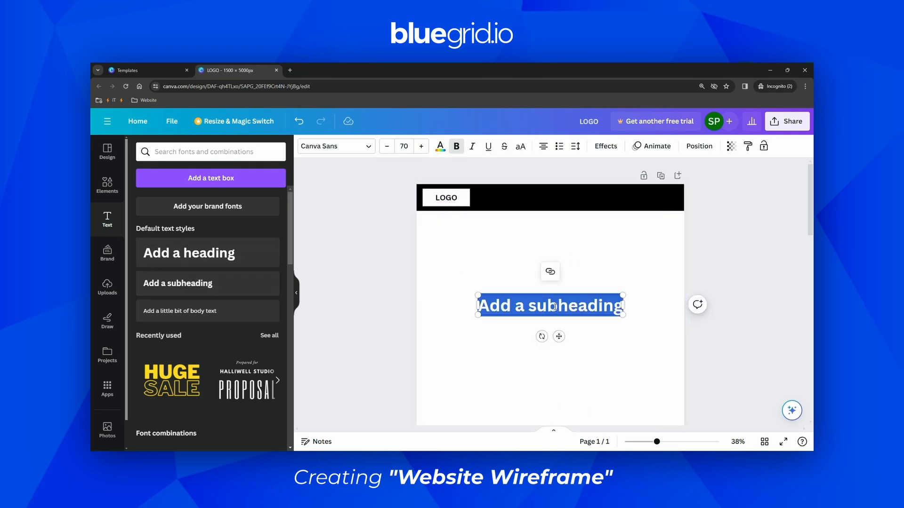
{"action": "type", "text": "About me"}
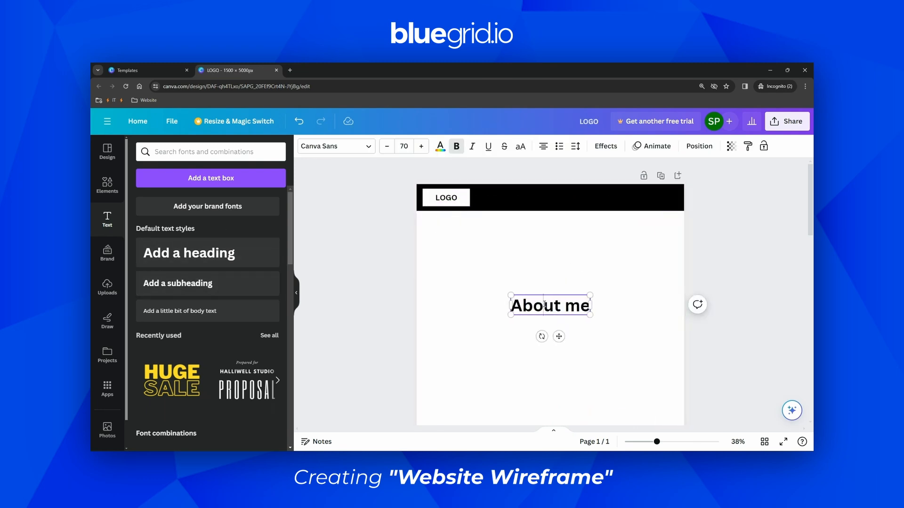
{"action": "double_click", "coordinate": [544, 305]}
{"action": "triple_click", "coordinate": [545, 313]}
{"action": "left_click", "coordinate": [404, 147]}
{"action": "type", "text": "32"}
{"action": "key", "text": "Return"}
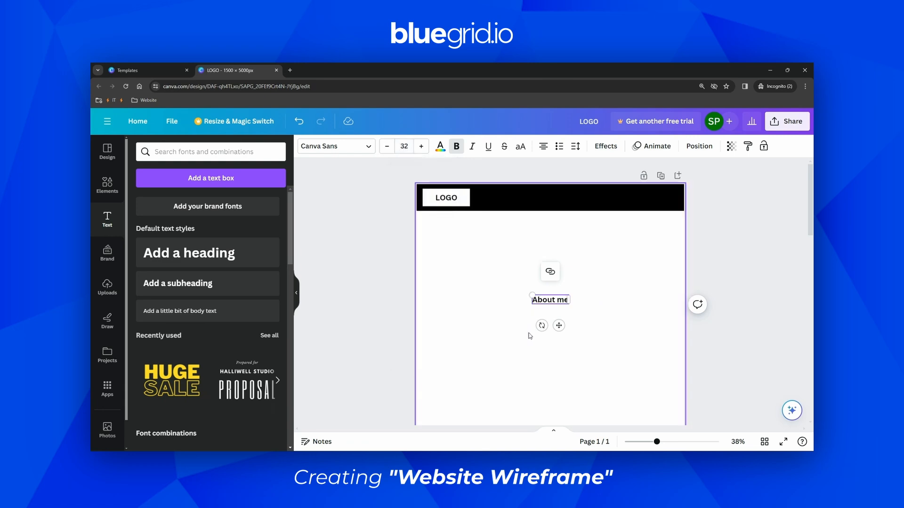
Move the "About me" text up into the black header bar and colour it white (#ffffff).
{"action": "left_click_drag", "start_coordinate": [559, 326], "coordinate": [559, 228]}
{"action": "left_click", "coordinate": [440, 146]}
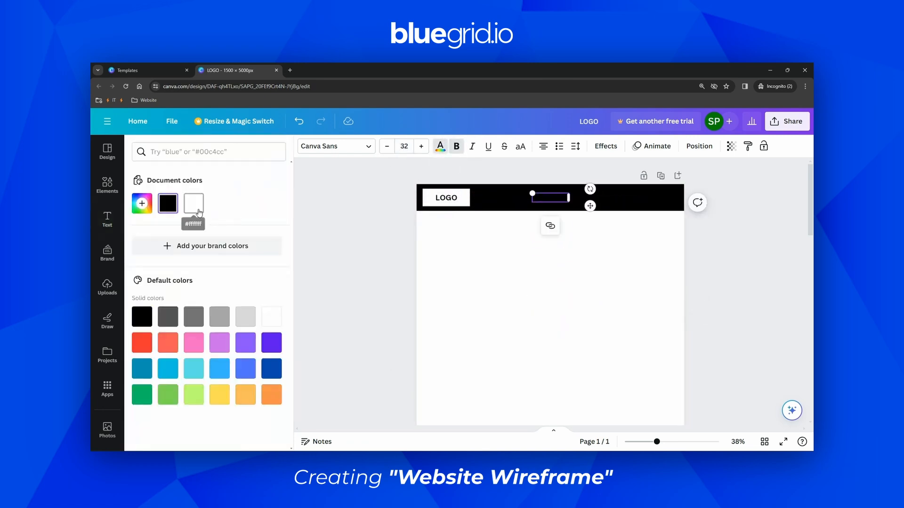
{"action": "left_click", "coordinate": [199, 212]}
Duplicate "About me", place the copy to its right in the header, and change its text to "My work".
{"action": "key", "text": "ctrl+d"}
{"action": "left_click_drag", "start_coordinate": [563, 227], "coordinate": [599, 224]}
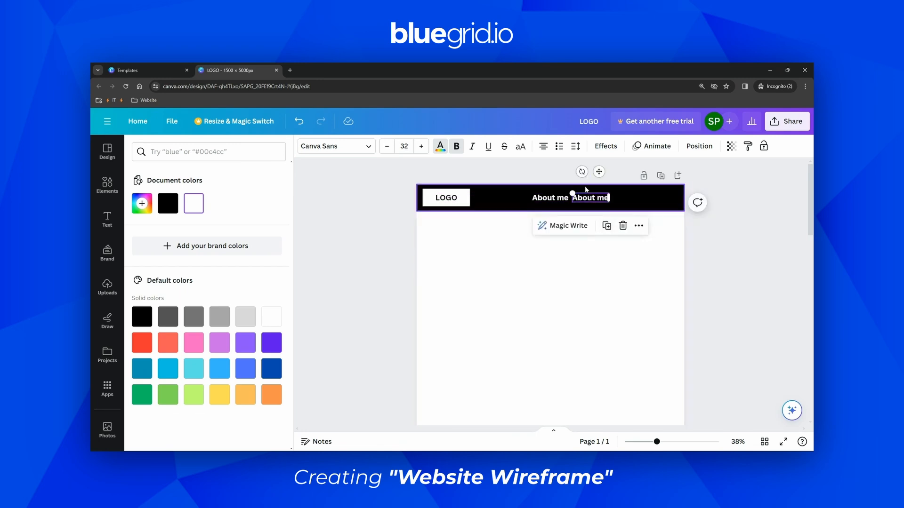
{"action": "double_click", "coordinate": [585, 189]}
{"action": "type", "text": "My work"}
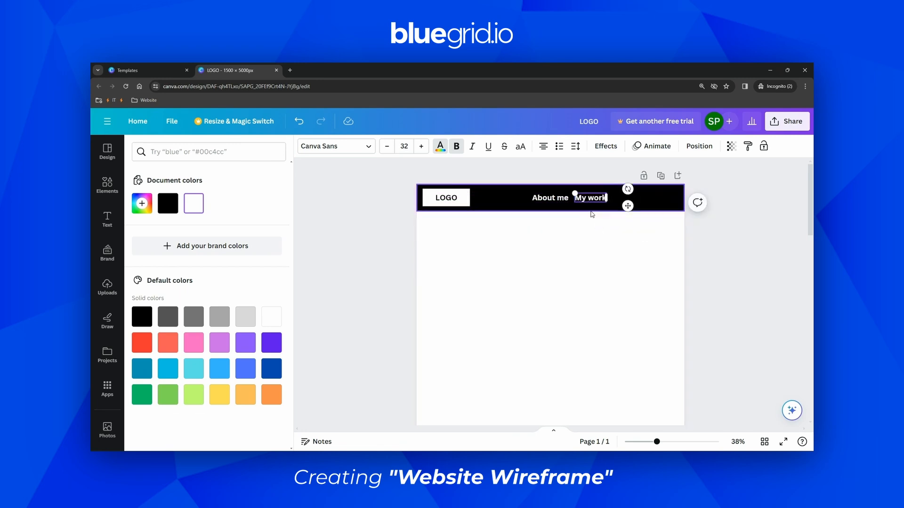
{"action": "left_click", "coordinate": [593, 215]}
Duplicate "My work", place the copy to its right in the header, and change its text to "Contact me".
{"action": "left_click", "coordinate": [595, 199]}
{"action": "key", "text": "ctrl+d"}
{"action": "left_click_drag", "start_coordinate": [603, 227], "coordinate": [633, 225]}
{"action": "double_click", "coordinate": [630, 198]}
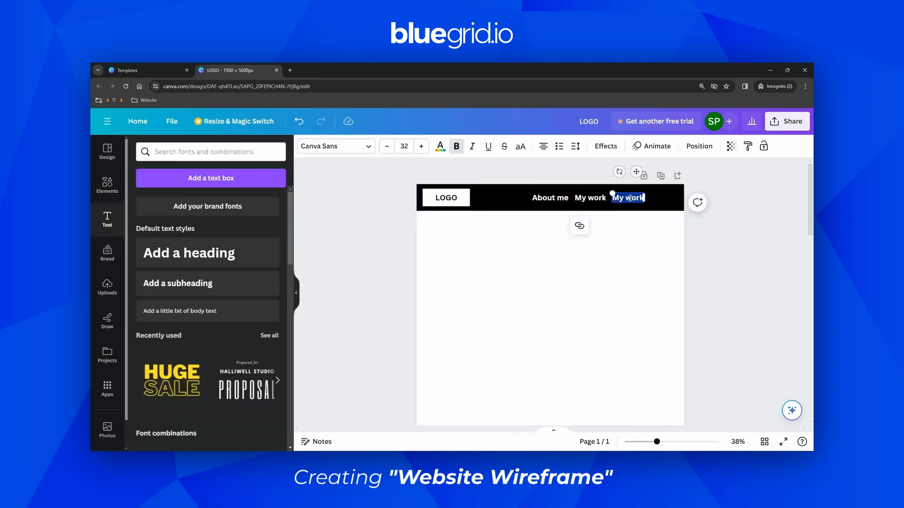
{"action": "type", "text": "Contact me"}
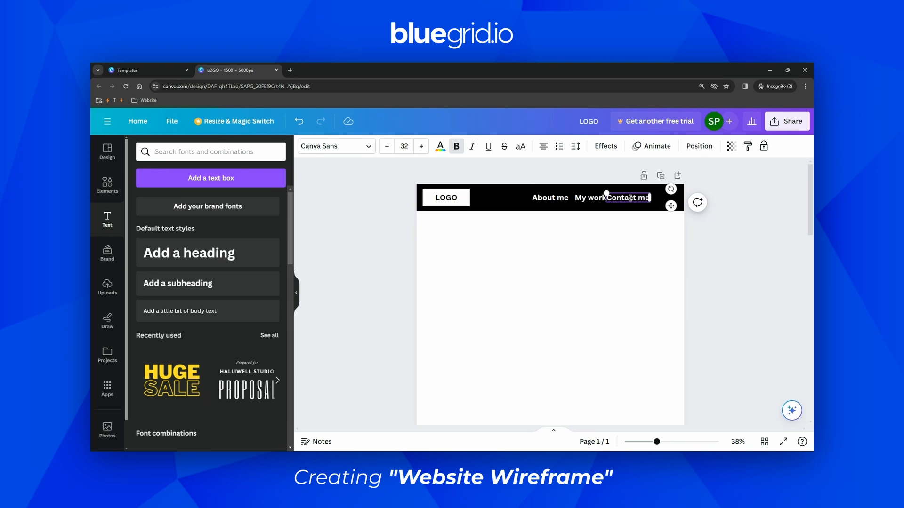
{"action": "left_click", "coordinate": [615, 230]}
Shift the logo text and its white box inward from the header's left edge and space out the menu items.
{"action": "left_click", "coordinate": [450, 199]}
{"action": "left_click", "coordinate": [465, 201], "text": "shift"}
{"action": "left_click_drag", "start_coordinate": [466, 201], "coordinate": [486, 201]}
{"action": "left_click", "coordinate": [529, 248]}
{"action": "left_click_drag", "start_coordinate": [554, 200], "coordinate": [620, 197]}
{"action": "left_click", "coordinate": [581, 253]}
Add a circle shape, shrink it to icon size, and place it after "Contact me" in the header bar.
{"action": "left_click", "coordinate": [107, 185]}
{"action": "left_click", "coordinate": [155, 233]}
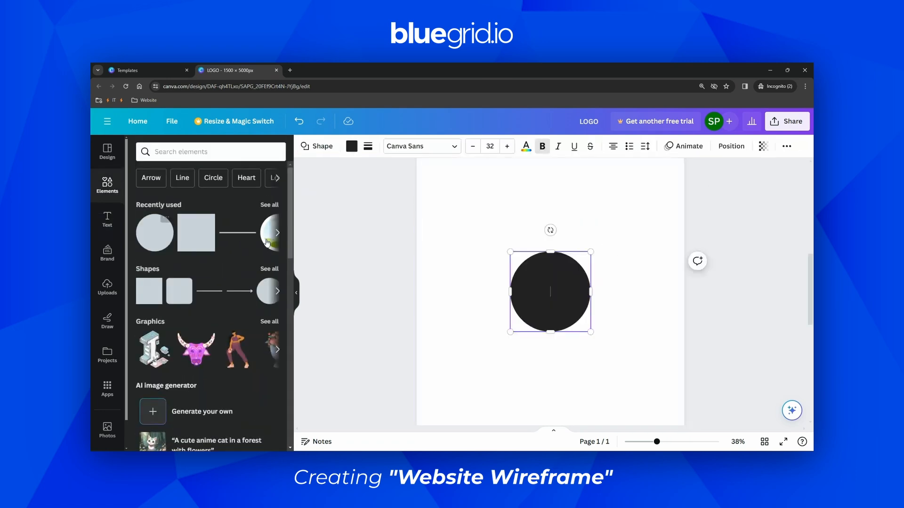
{"action": "left_click_drag", "start_coordinate": [557, 289], "coordinate": [576, 238]}
{"action": "scroll", "coordinate": [576, 238], "scroll_direction": "up", "scroll_amount": 1}
{"action": "left_click_drag", "start_coordinate": [528, 309], "coordinate": [664, 224]}
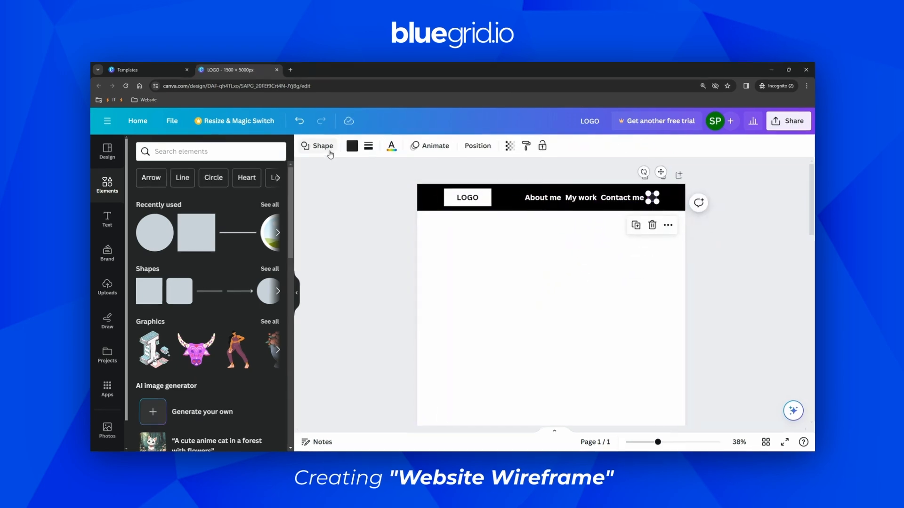
Fill the small header circle with white.
{"action": "left_click", "coordinate": [352, 145]}
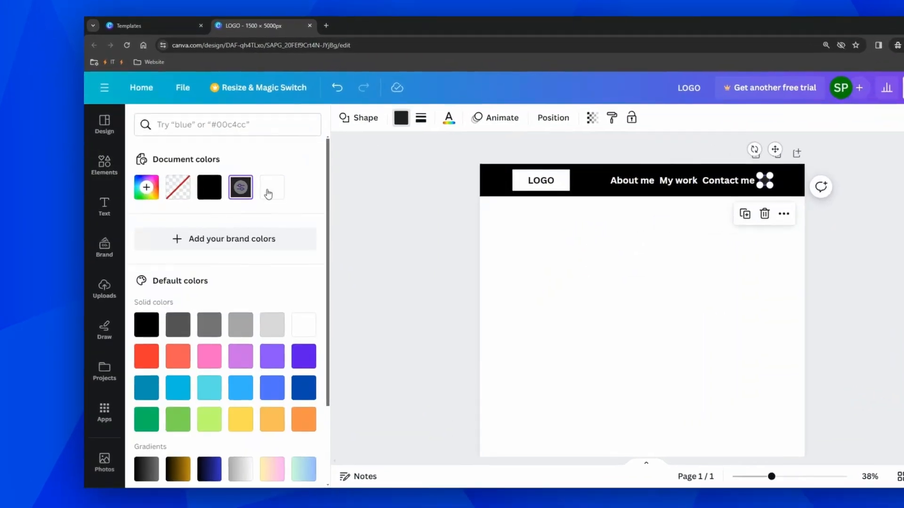
{"action": "left_click", "coordinate": [240, 208]}
{"action": "left_click", "coordinate": [613, 288]}
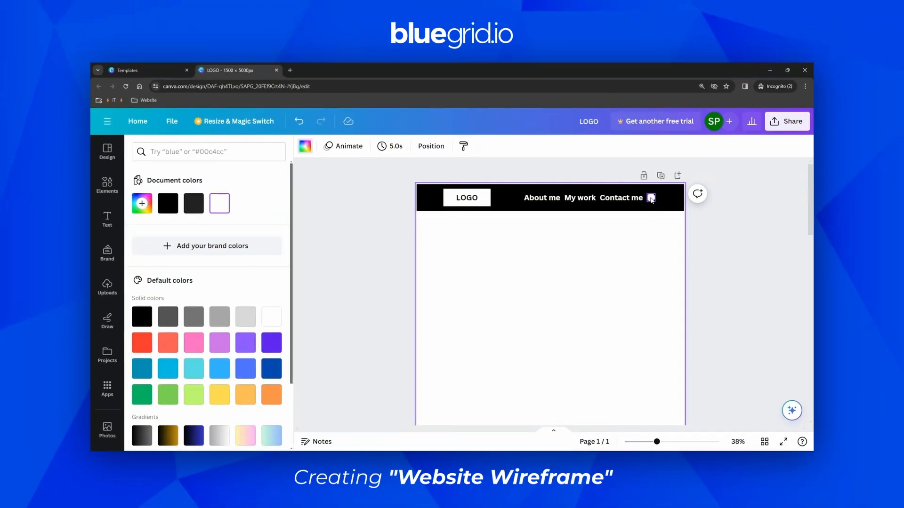
Move the three menu items closer together and further left to leave a gap before the circle.
{"action": "left_click", "coordinate": [651, 200]}
{"action": "left_click", "coordinate": [553, 274]}
{"action": "left_click_drag", "start_coordinate": [549, 200], "coordinate": [597, 200]}
{"action": "left_click", "coordinate": [609, 199]}
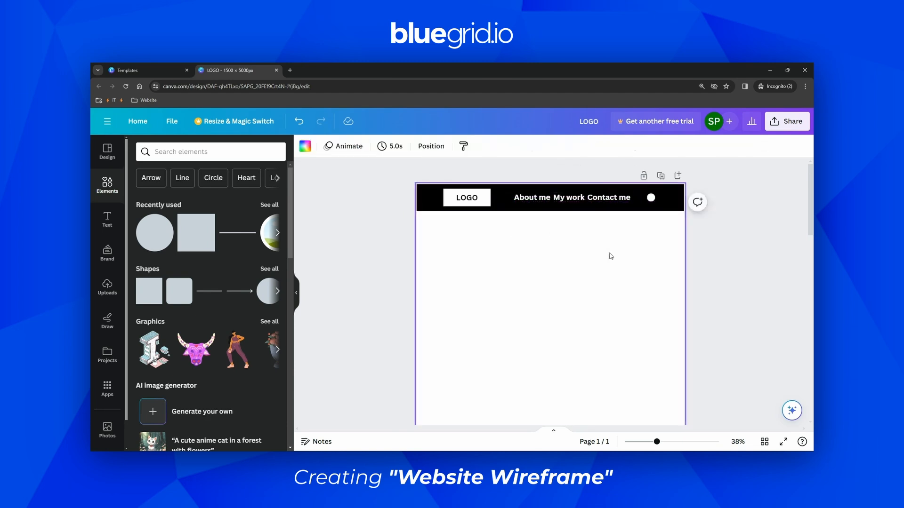
Duplicate the white circle, place the copy just left of the original, and fine-tune the gap between them.
{"action": "left_click", "coordinate": [649, 198]}
{"action": "left_click_drag", "start_coordinate": [662, 225], "coordinate": [647, 226]}
{"action": "left_click", "coordinate": [650, 267]}
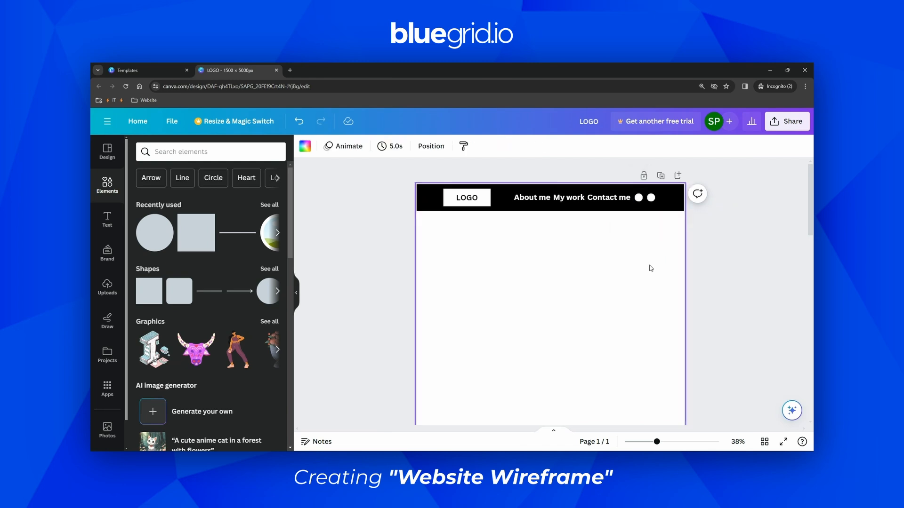
{"action": "left_click", "coordinate": [639, 198]}
{"action": "left_click", "coordinate": [663, 244]}
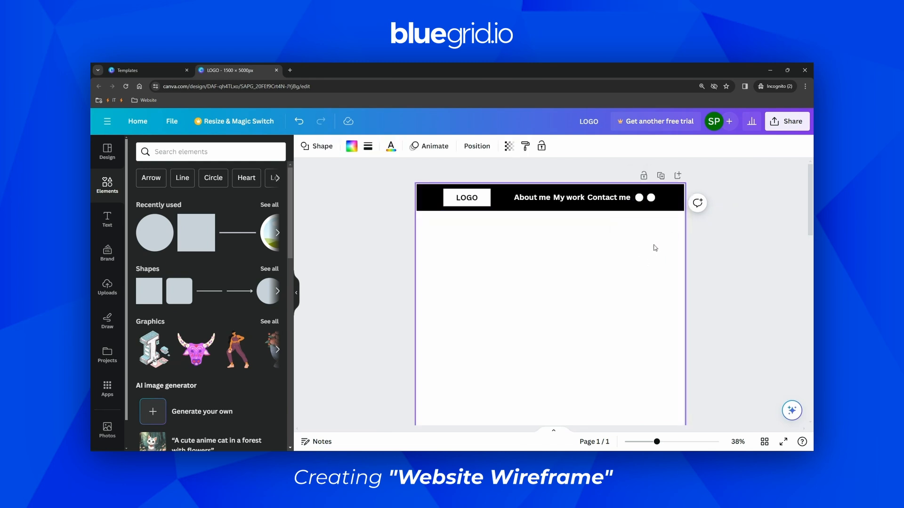
{"action": "left_click", "coordinate": [653, 250]}
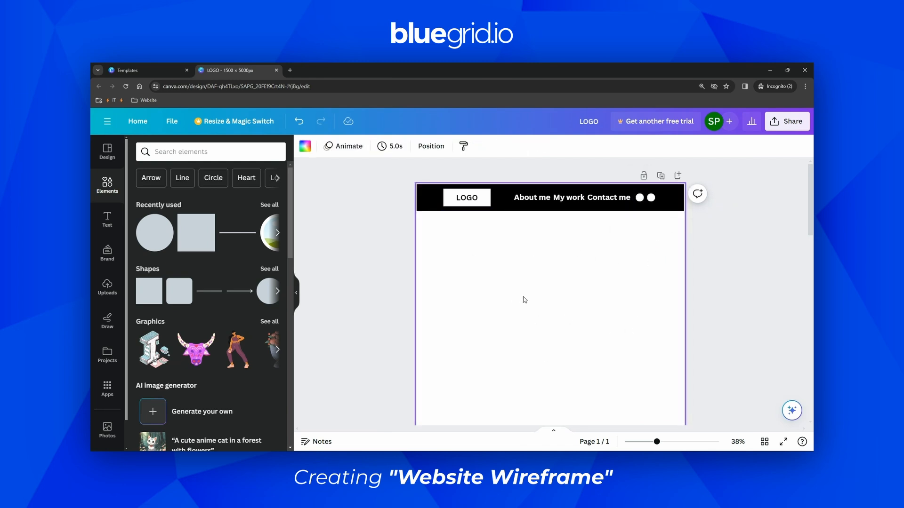
{"action": "left_click", "coordinate": [723, 285]}
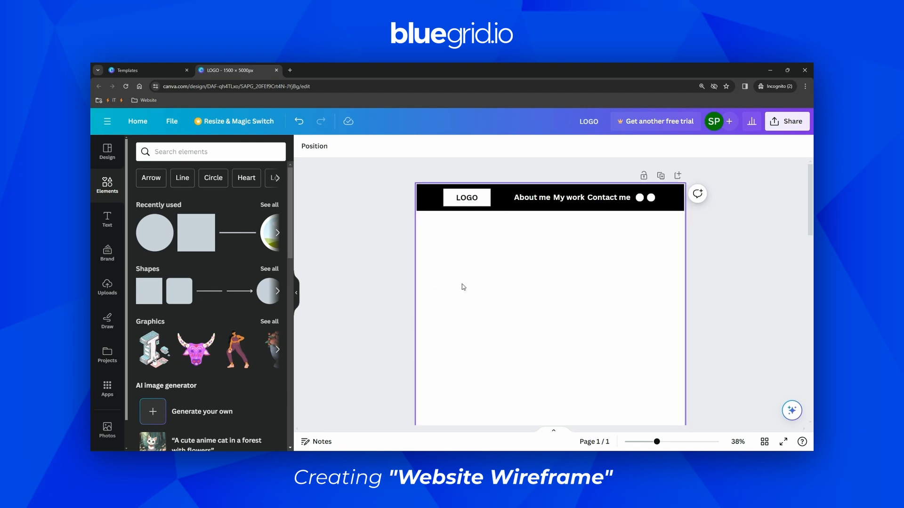
Add a square below the header, stretch it into a full-width hero section, and fill it black.
{"action": "left_click_drag", "start_coordinate": [188, 235], "coordinate": [443, 234]}
{"action": "left_click_drag", "start_coordinate": [497, 252], "coordinate": [684, 252]}
{"action": "left_click_drag", "start_coordinate": [550, 291], "coordinate": [551, 317]}
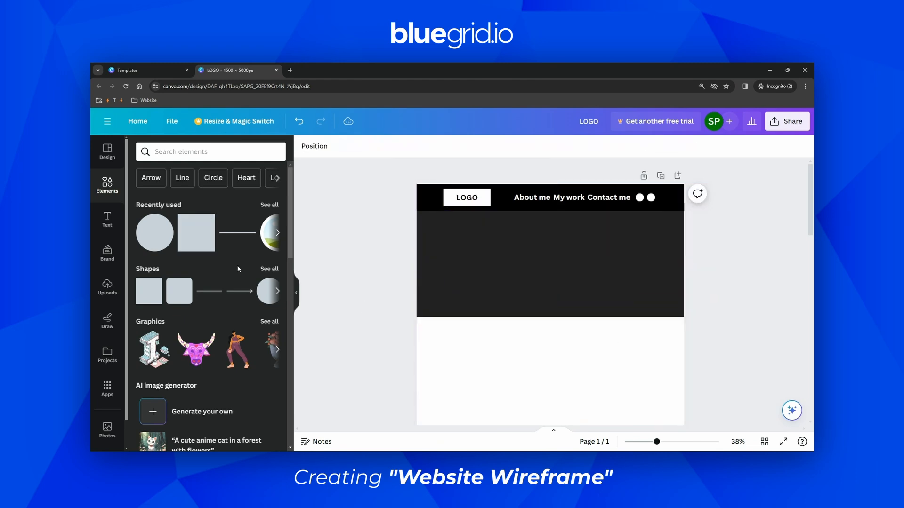
{"action": "left_click", "coordinate": [482, 257]}
{"action": "left_click", "coordinate": [351, 146]}
{"action": "left_click", "coordinate": [192, 202]}
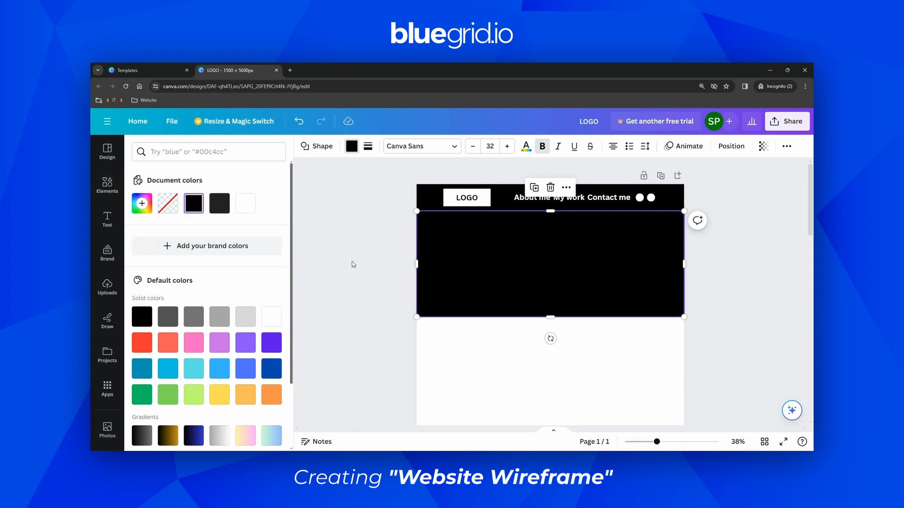
{"action": "left_click", "coordinate": [351, 262]}
Duplicate "About me", move the copy into the hero section, and change its text to "WordPress Website Designer".
{"action": "left_click", "coordinate": [532, 200]}
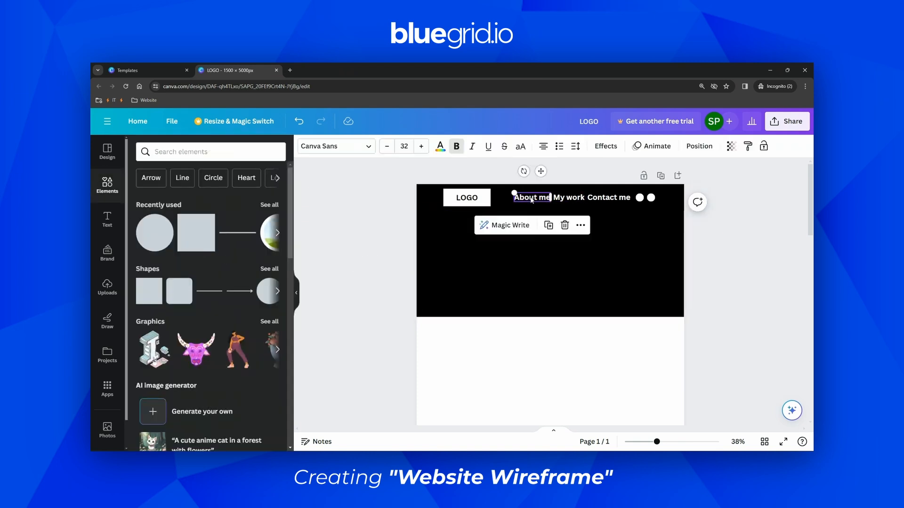
{"action": "left_click", "coordinate": [549, 224]}
{"action": "left_click_drag", "start_coordinate": [545, 228], "coordinate": [559, 264]}
{"action": "double_click", "coordinate": [547, 244]}
{"action": "type", "text": "WordPress Websit"}
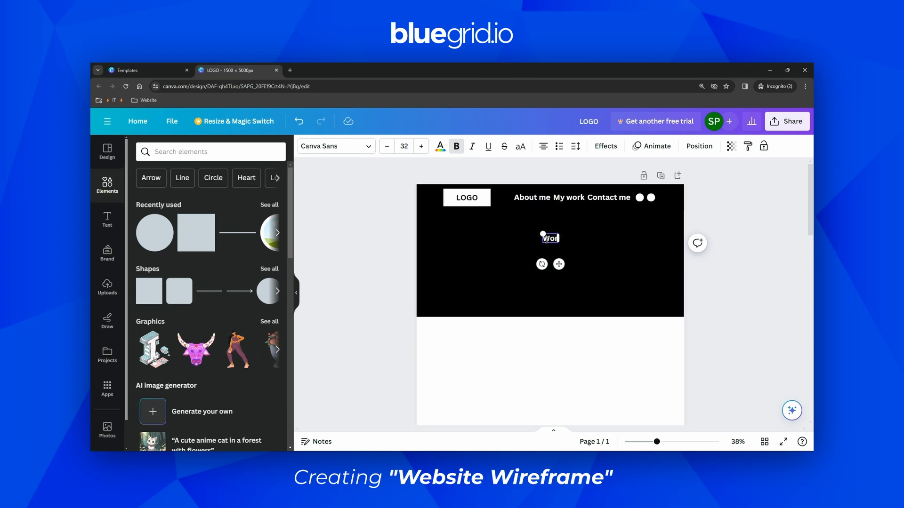
{"action": "type", "text": "ner"}
Set the "WordPress Website Designer" heading to font size 56 and centre it near the hero section's top.
{"action": "key", "text": "ctrl+a"}
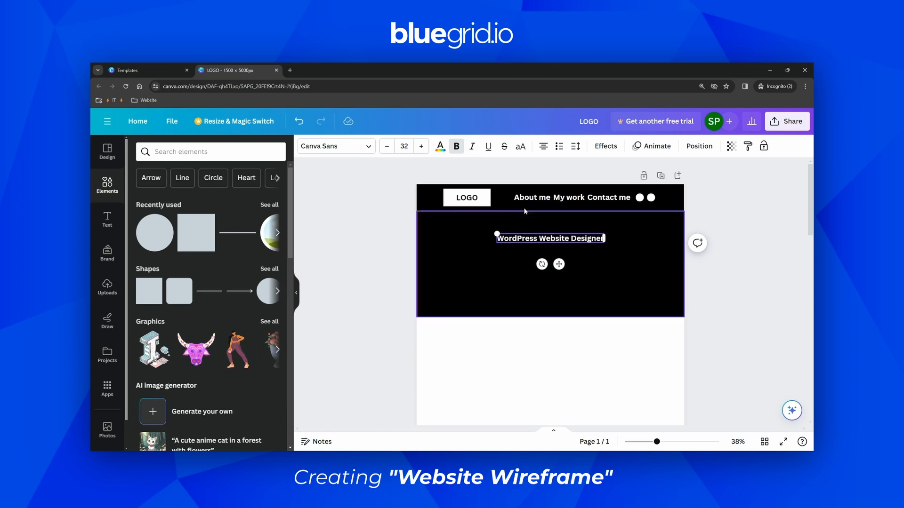
{"action": "left_click", "coordinate": [404, 146]}
{"action": "left_click", "coordinate": [414, 335]}
{"action": "left_click_drag", "start_coordinate": [559, 271], "coordinate": [559, 259]}
{"action": "left_click", "coordinate": [692, 257]}
{"action": "left_click", "coordinate": [599, 233]}
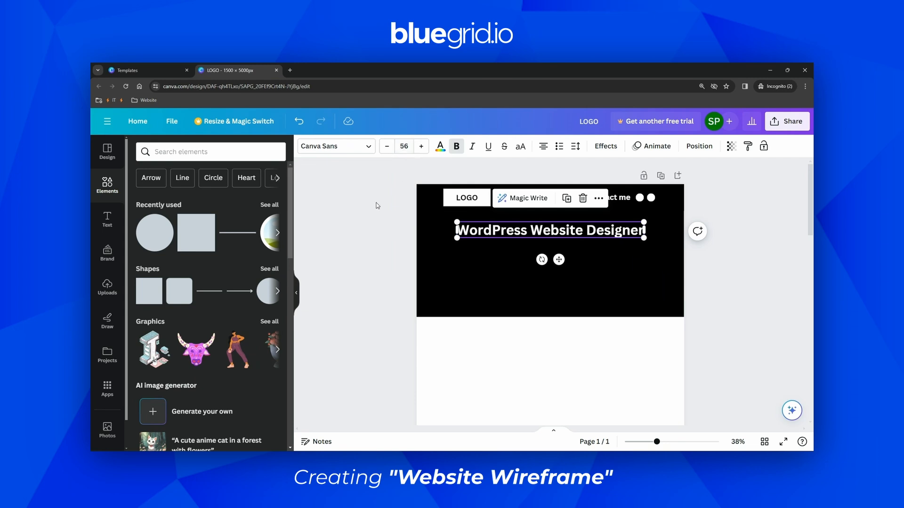
{"action": "left_click", "coordinate": [380, 221]}
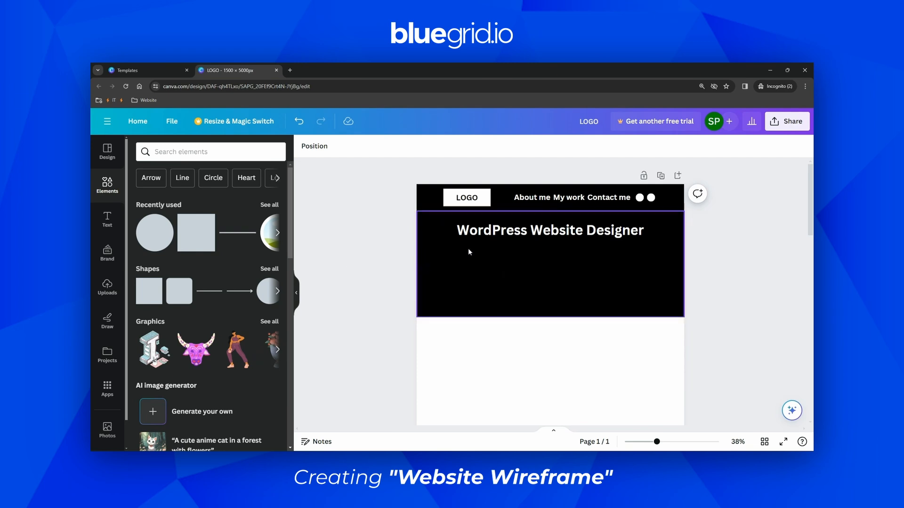
Duplicate the "WordPress Website Designer" heading, place the copy directly below it, and replace its text with the designer's full name.
{"action": "left_click", "coordinate": [509, 235]}
{"action": "key", "text": "ctrl+d"}
{"action": "left_click_drag", "start_coordinate": [508, 235], "coordinate": [506, 253]}
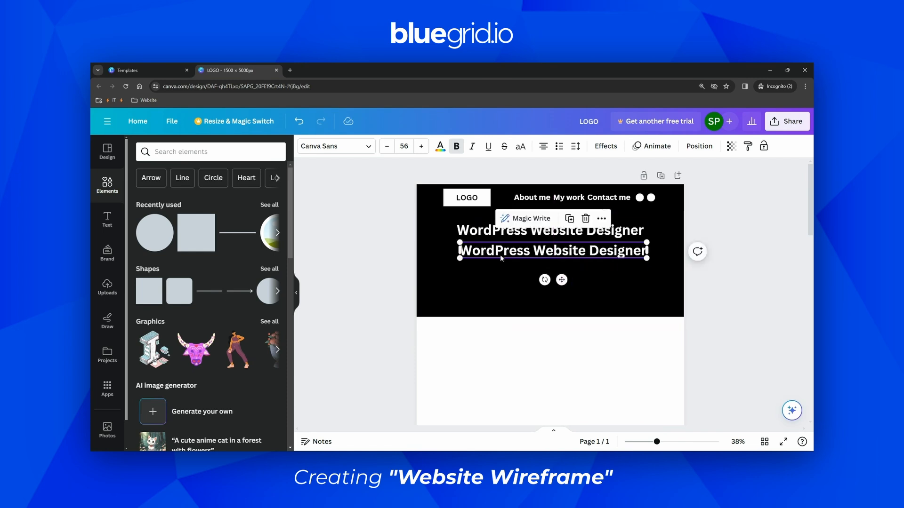
{"action": "double_click", "coordinate": [501, 254]}
{"action": "type", "text": "Sgtefa"}
{"action": "key", "text": "BackSpace"}
{"action": "key", "text": "BackSpace"}
{"action": "key", "text": "BackSpace"}
{"action": "key", "text": "BackSpace"}
{"action": "key", "text": "BackSpace"}
{"action": "type", "text": "tefa"}
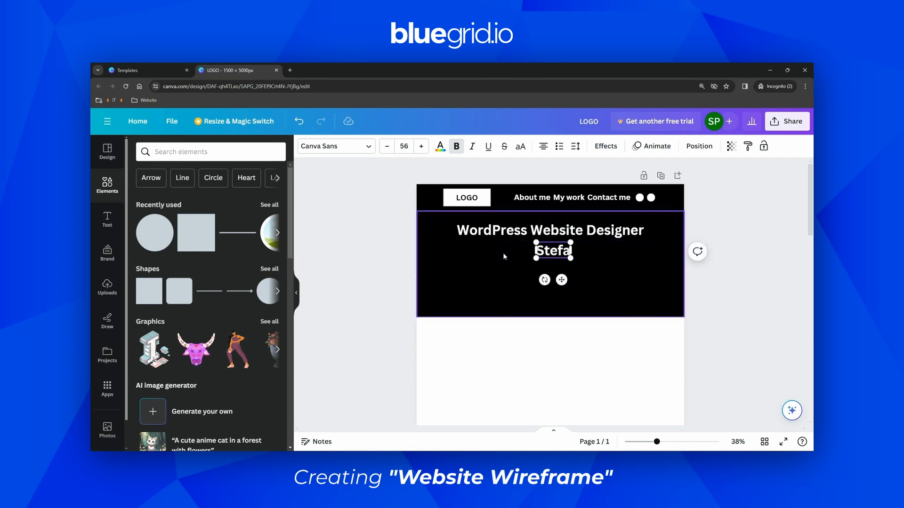
{"action": "type", "text": "n Pavlovic"}
Colour the designer's name in the hero section orange.
{"action": "key", "text": "ctrl+a"}
{"action": "left_click", "coordinate": [441, 147]}
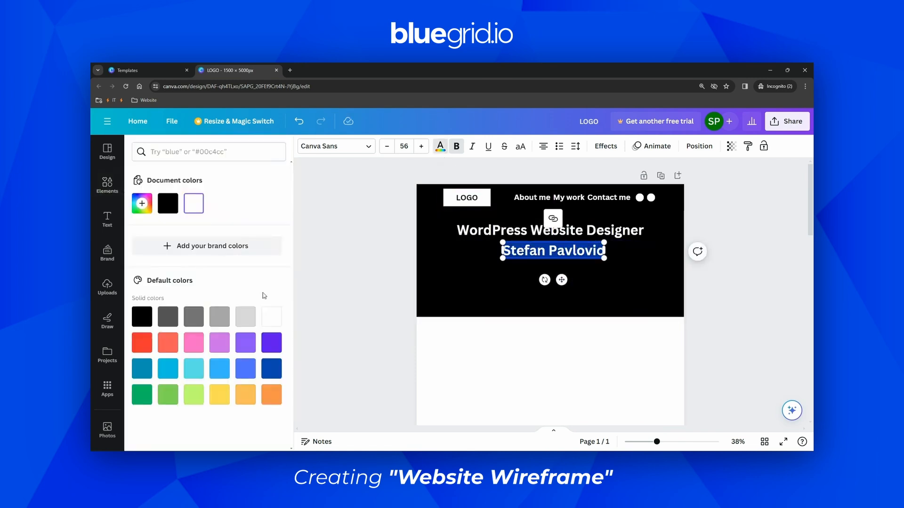
{"action": "left_click", "coordinate": [271, 394]}
{"action": "left_click", "coordinate": [329, 288]}
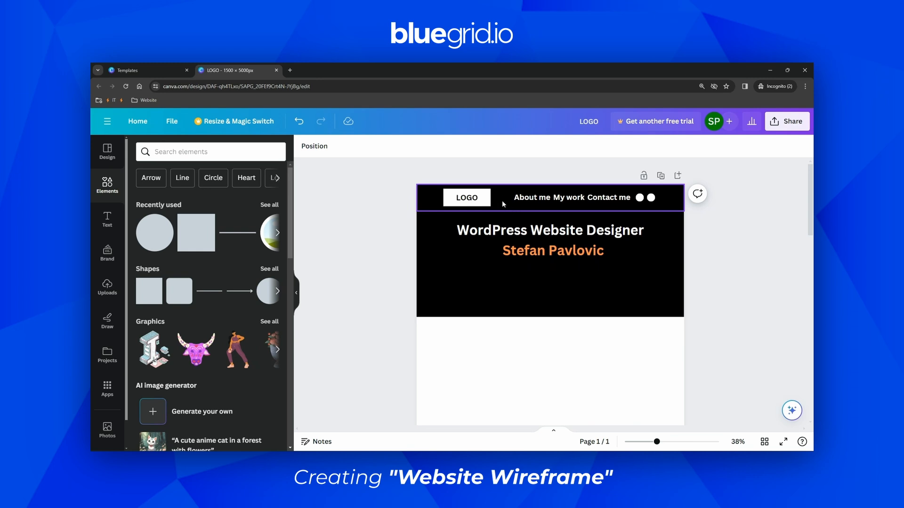
{"action": "left_click", "coordinate": [452, 253]}
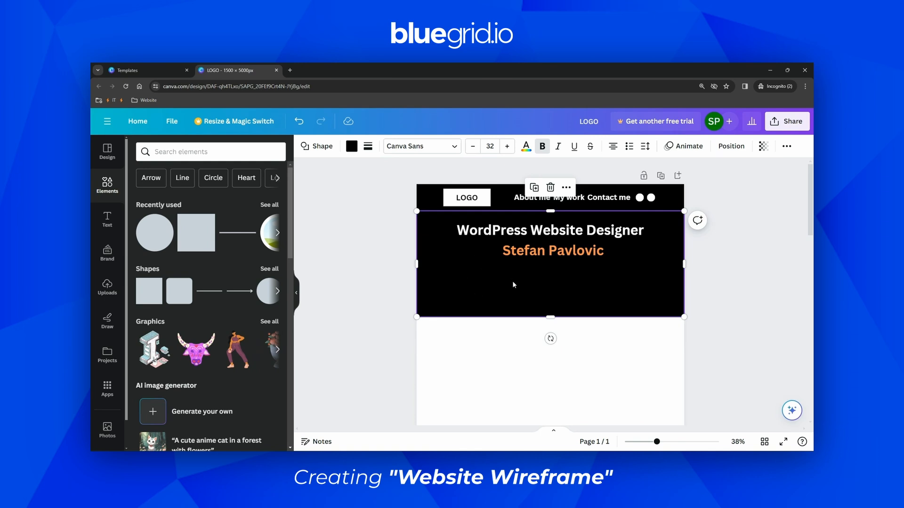
{"action": "left_click", "coordinate": [350, 292]}
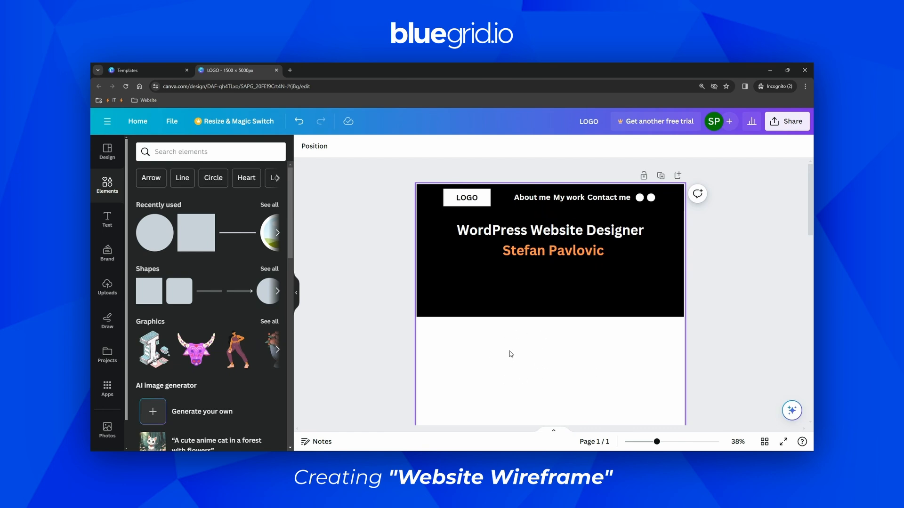
Move the hero heading and the name line below it slightly down together.
{"action": "left_click", "coordinate": [557, 238]}
{"action": "left_click", "coordinate": [558, 250], "text": "shift"}
{"action": "left_click_drag", "start_coordinate": [558, 250], "coordinate": [558, 255]}
{"action": "left_click", "coordinate": [711, 263]}
Change the designer's name to a more saturated custom orange.
{"action": "left_click", "coordinate": [553, 256]}
{"action": "left_click", "coordinate": [440, 145]}
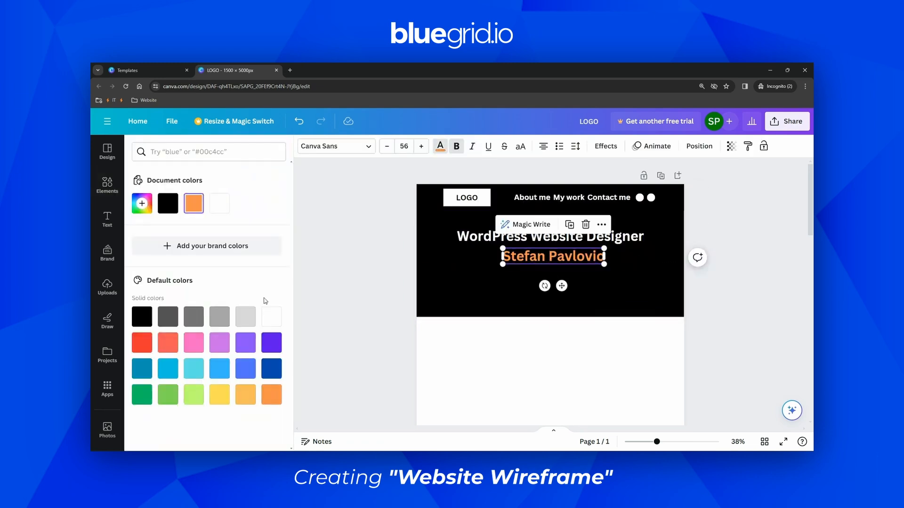
{"action": "left_click", "coordinate": [141, 204]}
{"action": "left_click_drag", "start_coordinate": [230, 229], "coordinate": [248, 227]}
{"action": "left_click", "coordinate": [389, 287]}
Build a row of three dark upright cards from square shapes, overlapping the hero section's lower edge.
{"action": "scroll", "coordinate": [478, 290], "scroll_direction": "down", "scroll_amount": 3}
{"action": "scroll", "coordinate": [585, 248], "scroll_direction": "up", "scroll_amount": 3}
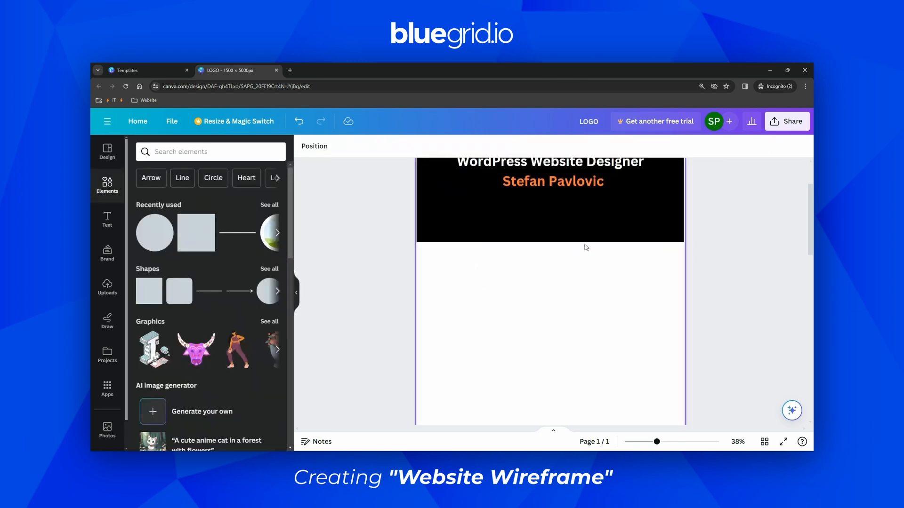
{"action": "left_click_drag", "start_coordinate": [184, 227], "coordinate": [638, 334]}
{"action": "left_click", "coordinate": [555, 336], "text": "shift"}
{"action": "left_click", "coordinate": [483, 337], "text": "shift"}
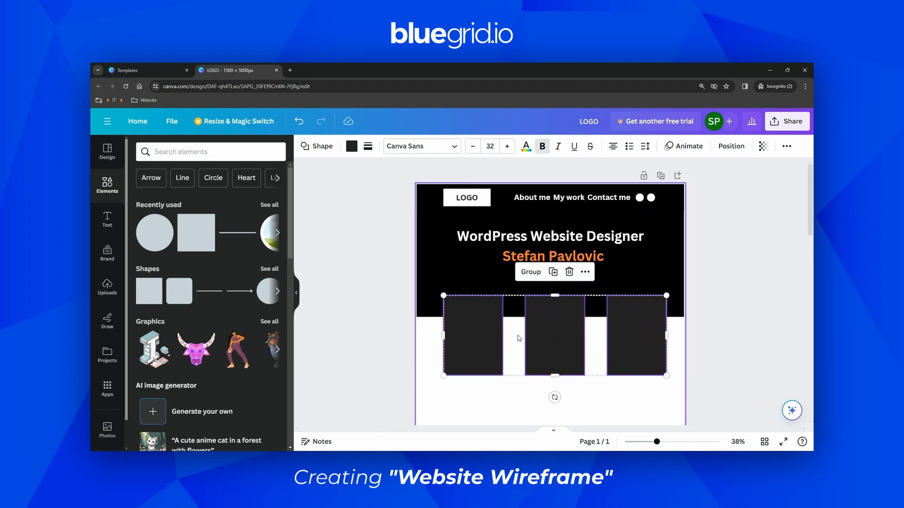
Narrow the first dark card and delete the other two cards.
{"action": "left_click", "coordinate": [501, 335]}
{"action": "left_click_drag", "start_coordinate": [503, 335], "coordinate": [630, 332]}
{"action": "left_click", "coordinate": [550, 333]}
{"action": "key", "text": "Delete"}
{"action": "left_click", "coordinate": [624, 334]}
{"action": "key", "text": "Delete"}
Duplicate the narrowed card twice and space the copies evenly across the content width.
{"action": "left_click", "coordinate": [462, 335]}
{"action": "key", "text": "ctrl+d"}
{"action": "key", "text": "ctrl+d"}
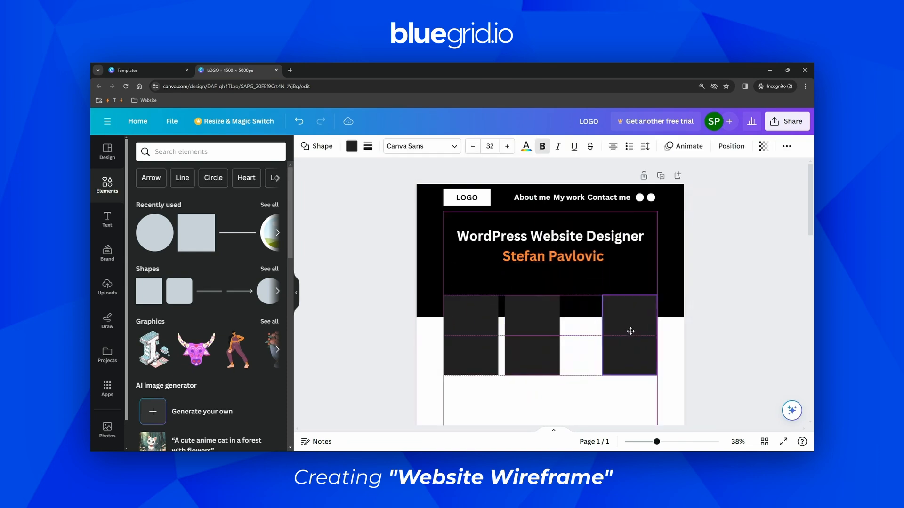
{"action": "left_click_drag", "start_coordinate": [531, 329], "coordinate": [549, 329]}
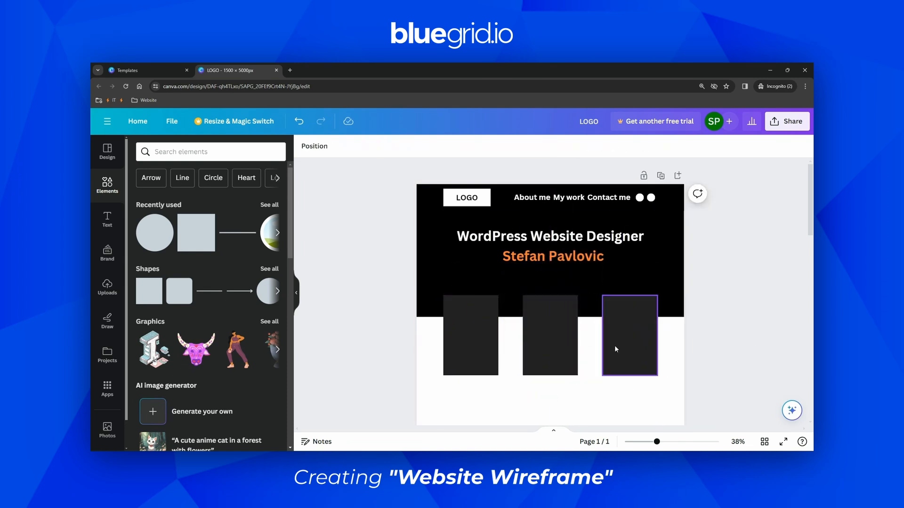
Add a square, resize it into a strip across the top of the first card, and fill it white.
{"action": "left_click", "coordinate": [476, 337]}
{"action": "left_click_drag", "start_coordinate": [183, 245], "coordinate": [428, 325]}
{"action": "left_click_drag", "start_coordinate": [438, 376], "coordinate": [490, 311]}
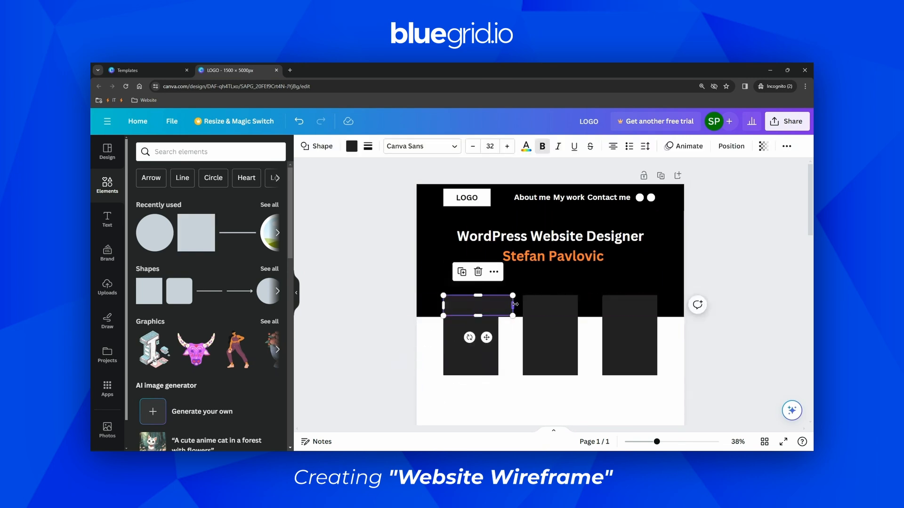
{"action": "left_click", "coordinate": [352, 146]}
{"action": "left_click", "coordinate": [274, 204]}
{"action": "left_click", "coordinate": [403, 367]}
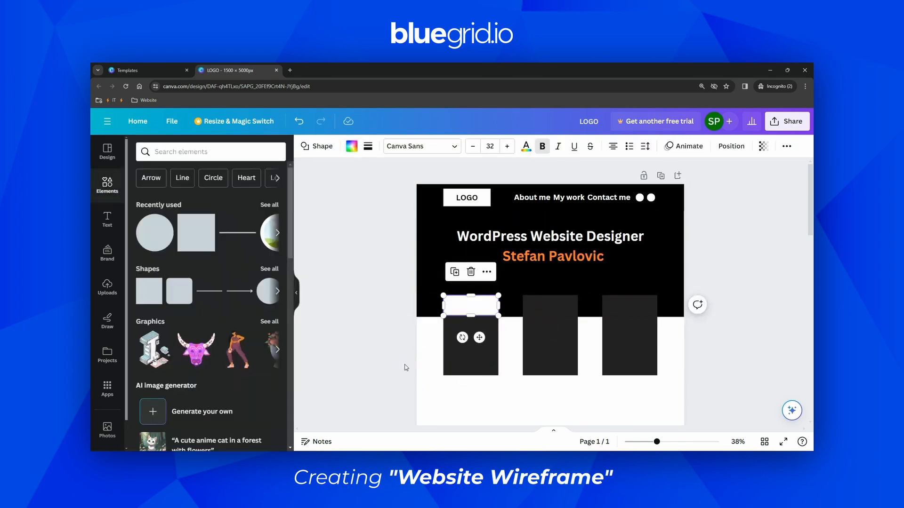
Move the first card and its white strip slightly up together and widen them.
{"action": "left_click", "coordinate": [465, 333]}
{"action": "left_click", "coordinate": [475, 311], "text": "shift"}
{"action": "left_click_drag", "start_coordinate": [462, 340], "coordinate": [503, 330]}
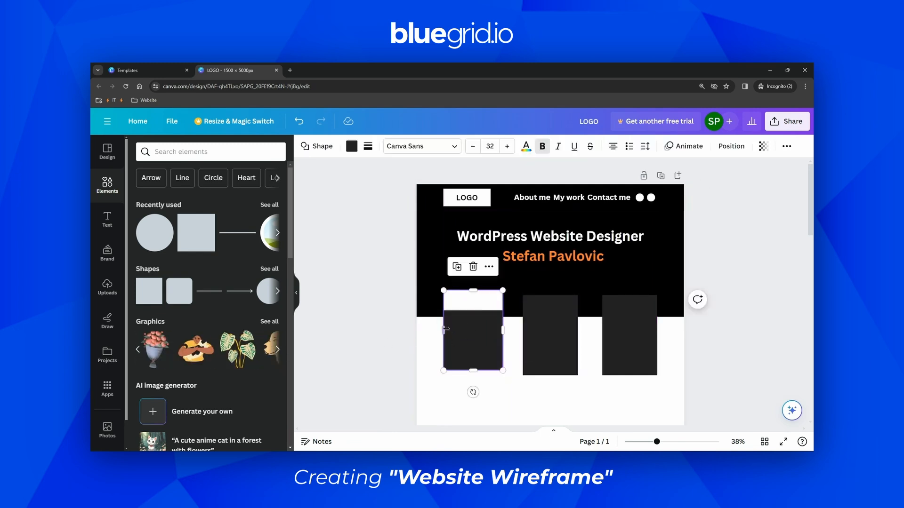
Add a "Website design" subheading at font size 21 and place it on the first card's white strip.
{"action": "left_click", "coordinate": [107, 219]}
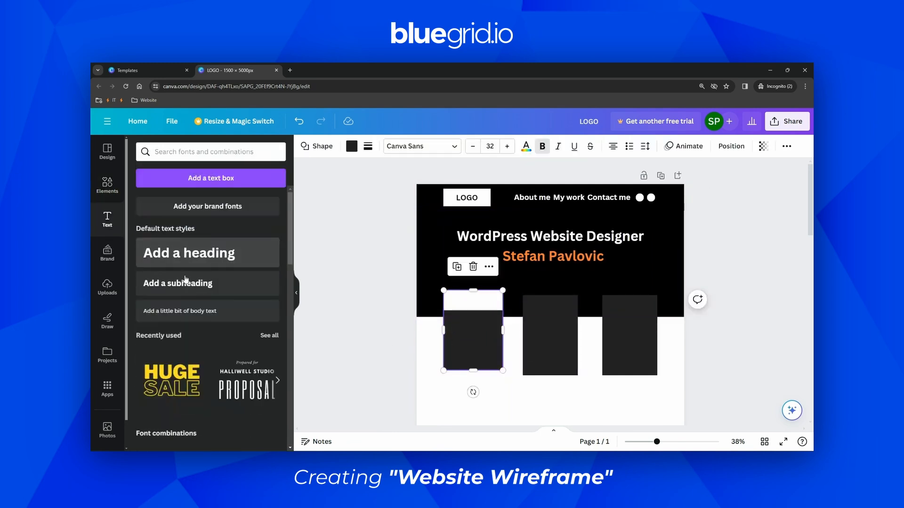
{"action": "left_click", "coordinate": [186, 283]}
{"action": "type", "text": "Website design"}
{"action": "key", "text": "ctrl+a"}
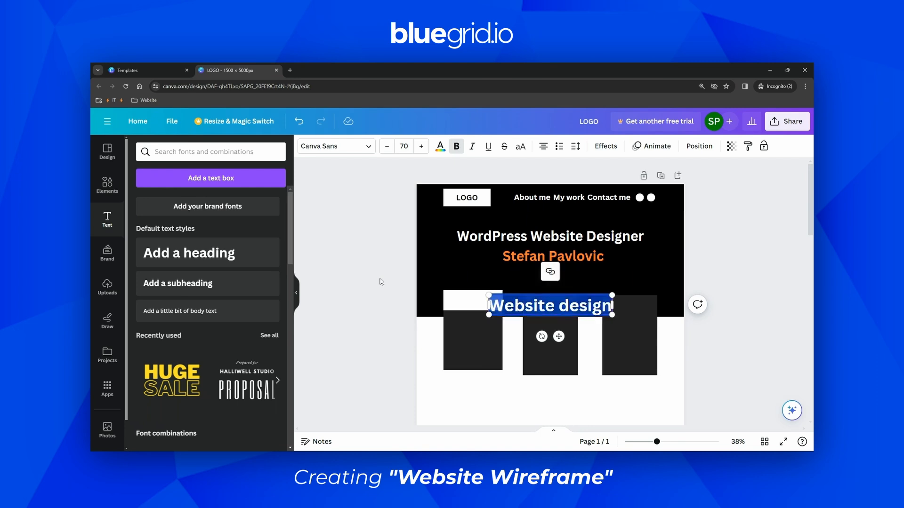
{"action": "left_click", "coordinate": [404, 147]}
{"action": "left_click", "coordinate": [405, 303]}
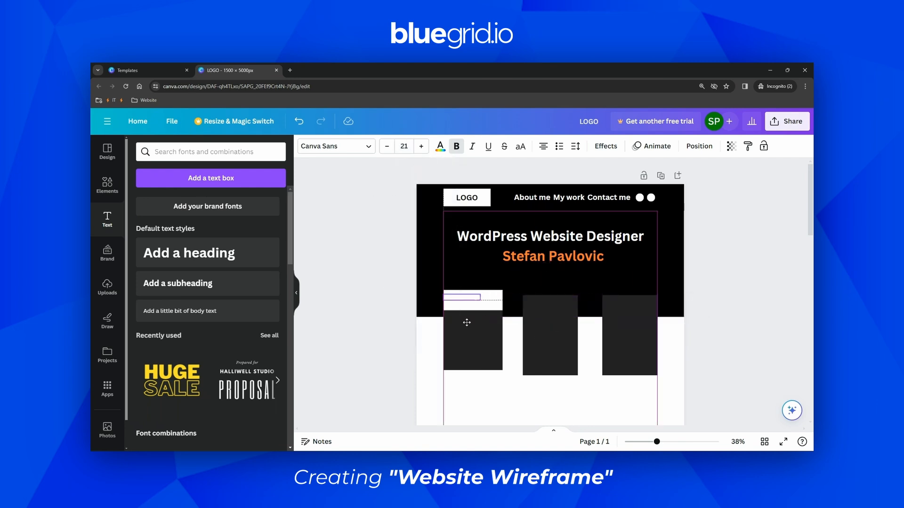
Colour the "Website design" title black, set its font size to 28, and centre it in the white strip.
{"action": "left_click", "coordinate": [441, 146]}
{"action": "left_click", "coordinate": [194, 206]}
{"action": "double_click", "coordinate": [473, 300]}
{"action": "left_click", "coordinate": [404, 146]}
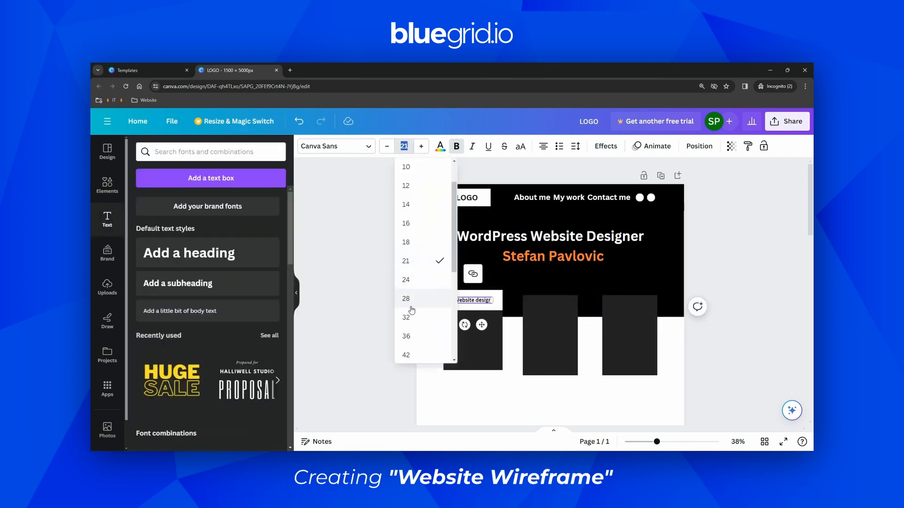
{"action": "left_click", "coordinate": [409, 316]}
{"action": "left_click", "coordinate": [404, 146]}
{"action": "left_click", "coordinate": [405, 245]}
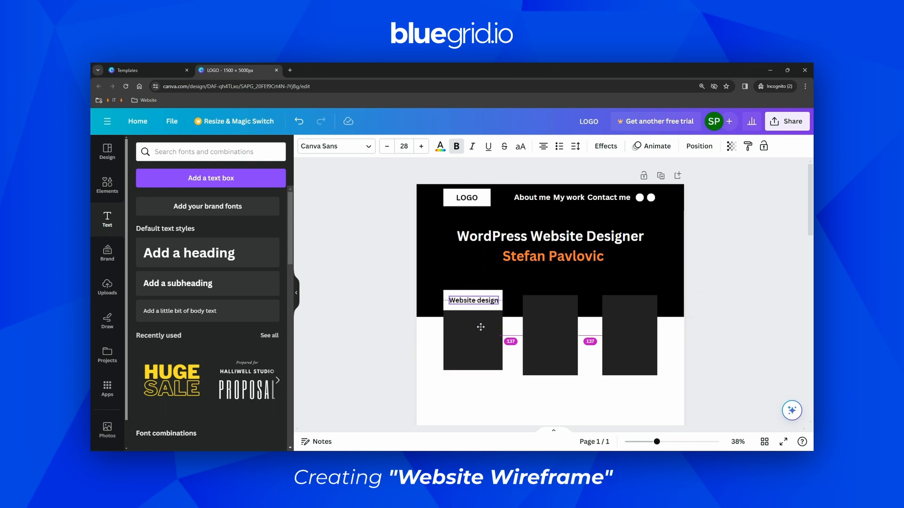
{"action": "left_click", "coordinate": [509, 347]}
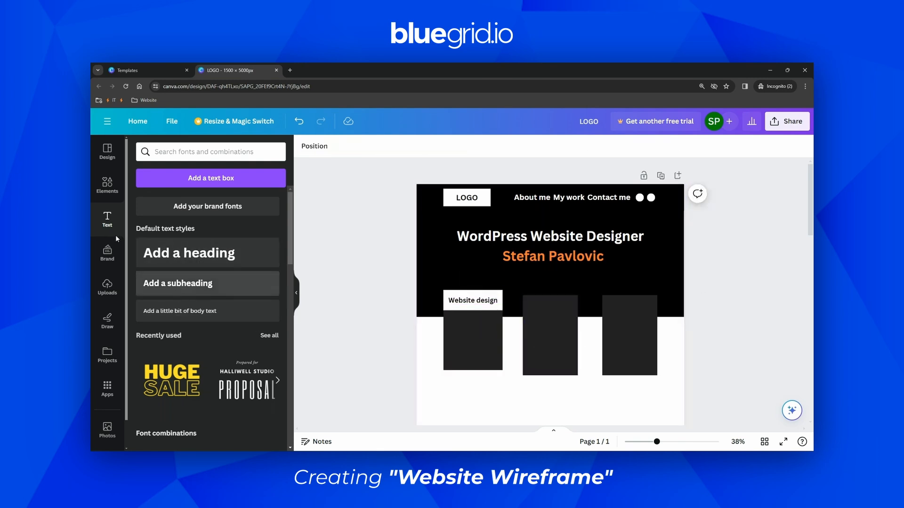
Add a rectangle across the first card's middle, just below the white strip, and fill it dark grey.
{"action": "left_click", "coordinate": [108, 185]}
{"action": "left_click", "coordinate": [472, 348]}
{"action": "left_click_drag", "start_coordinate": [475, 370], "coordinate": [475, 342]}
{"action": "left_click", "coordinate": [352, 146]}
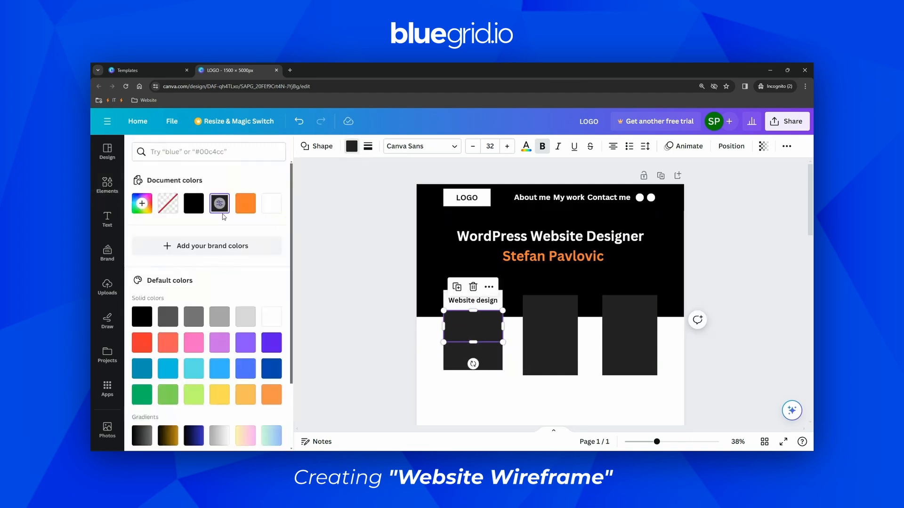
{"action": "left_click", "coordinate": [170, 317]}
{"action": "left_click", "coordinate": [402, 344]}
Fill the first card's base rectangle black.
{"action": "left_click", "coordinate": [478, 356]}
{"action": "left_click", "coordinate": [352, 146]}
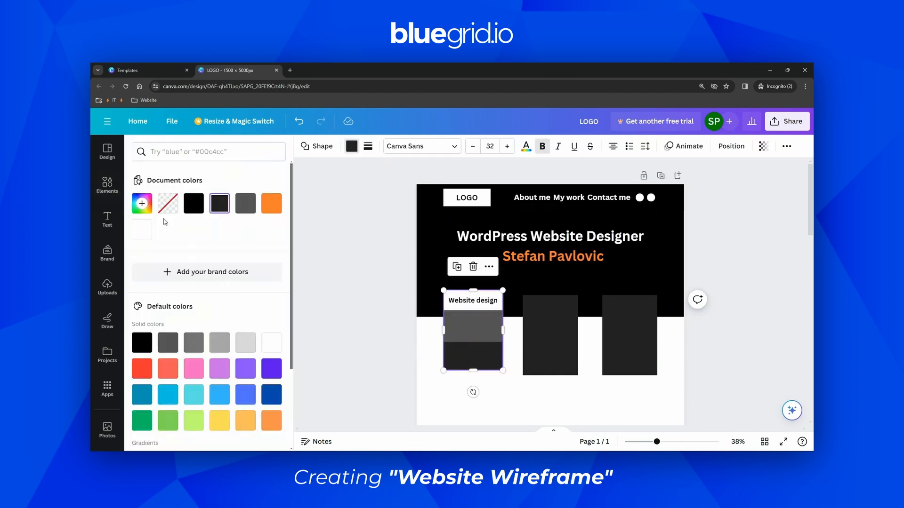
{"action": "left_click", "coordinate": [194, 203]}
{"action": "left_click", "coordinate": [431, 285]}
Add a square, shrink it into a small button rectangle, and centre it in the first card's black lower area.
{"action": "left_click", "coordinate": [196, 233]}
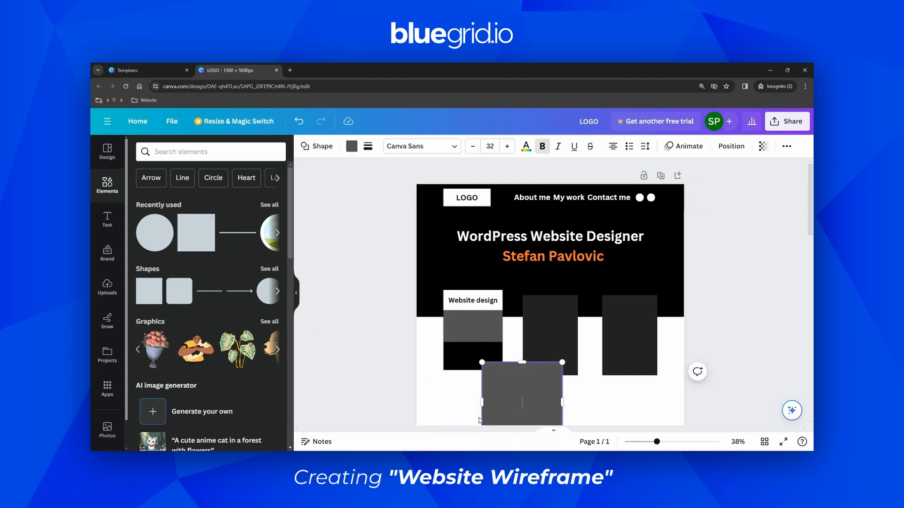
{"action": "left_click_drag", "start_coordinate": [483, 325], "coordinate": [523, 392]}
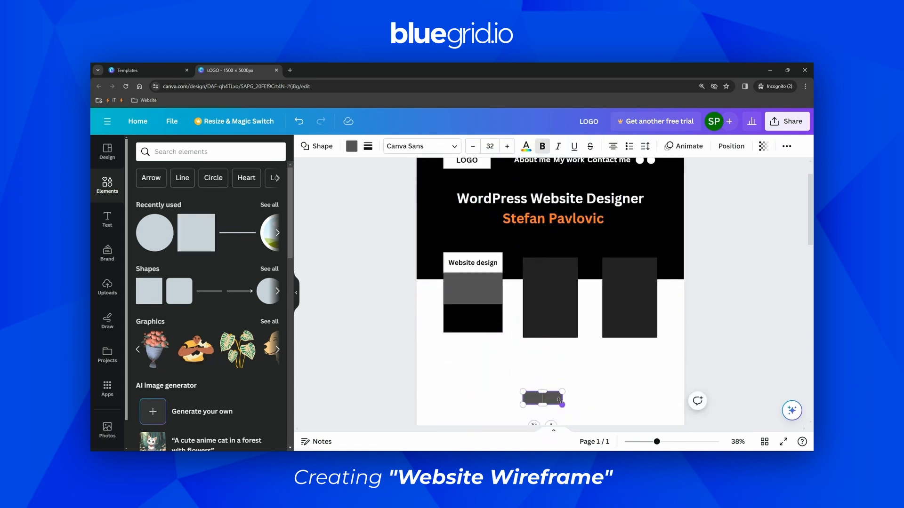
{"action": "scroll", "coordinate": [552, 428], "scroll_direction": "down", "scroll_amount": 3}
{"action": "left_click_drag", "start_coordinate": [551, 315], "coordinate": [480, 238]}
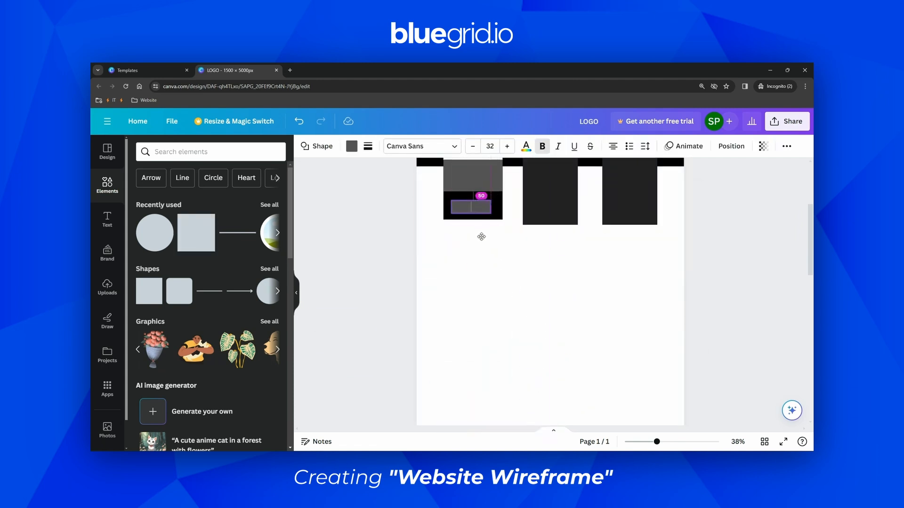
{"action": "scroll", "coordinate": [537, 193], "scroll_direction": "up", "scroll_amount": 3}
{"action": "left_click_drag", "start_coordinate": [415, 227], "coordinate": [419, 222]}
{"action": "key", "text": "Escape"}
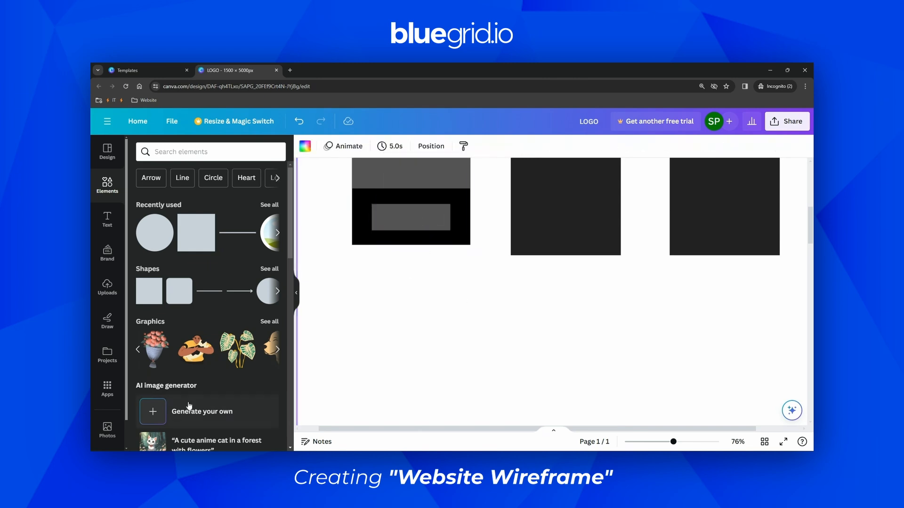
Duplicate the "Website design" title, make the copy white at font size 18, and place it on the button rectangle.
{"action": "scroll", "coordinate": [420, 317], "scroll_direction": "up", "scroll_amount": 3}
{"action": "left_click", "coordinate": [432, 256]}
{"action": "left_click", "coordinate": [427, 224]}
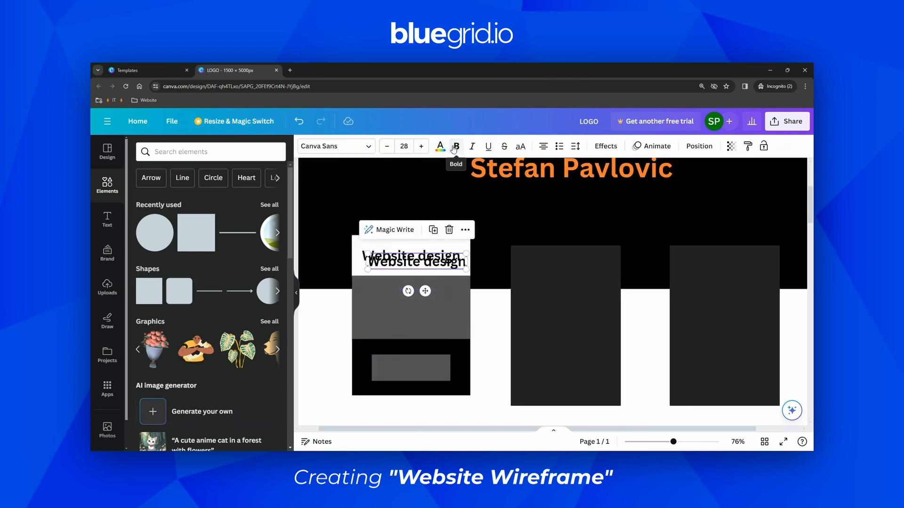
{"action": "left_click", "coordinate": [440, 146]}
{"action": "left_click", "coordinate": [403, 146]}
{"action": "left_click", "coordinate": [418, 207]}
{"action": "left_click_drag", "start_coordinate": [424, 285], "coordinate": [420, 395]}
Recolour the button's text black and fill the button rectangle white.
{"action": "left_click", "coordinate": [440, 146]}
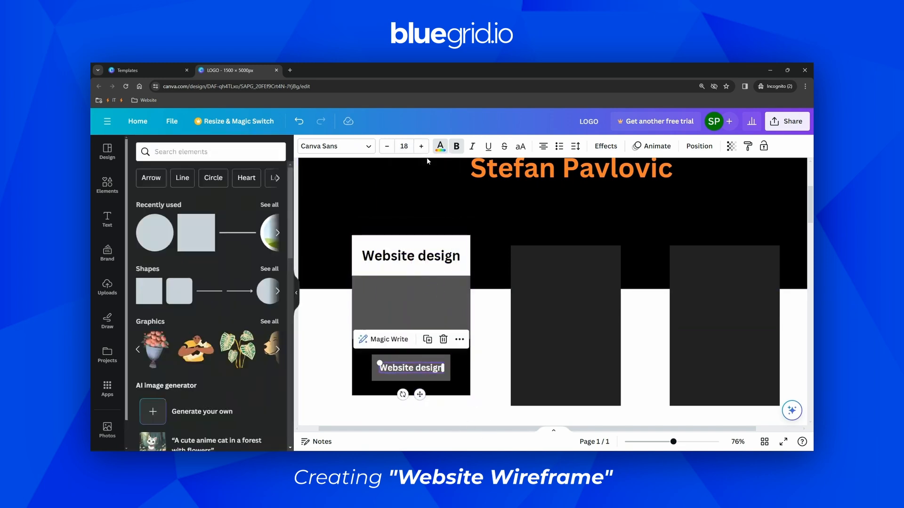
{"action": "left_click", "coordinate": [440, 146]}
{"action": "left_click", "coordinate": [171, 203]}
{"action": "left_click", "coordinate": [469, 407]}
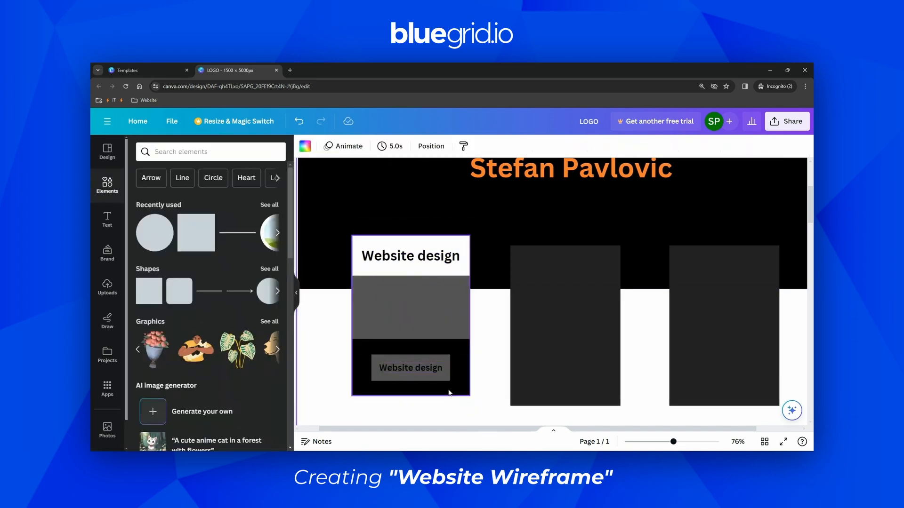
{"action": "left_click", "coordinate": [444, 376]}
{"action": "left_click", "coordinate": [352, 147]}
{"action": "left_click", "coordinate": [146, 232]}
{"action": "left_click", "coordinate": [317, 362]}
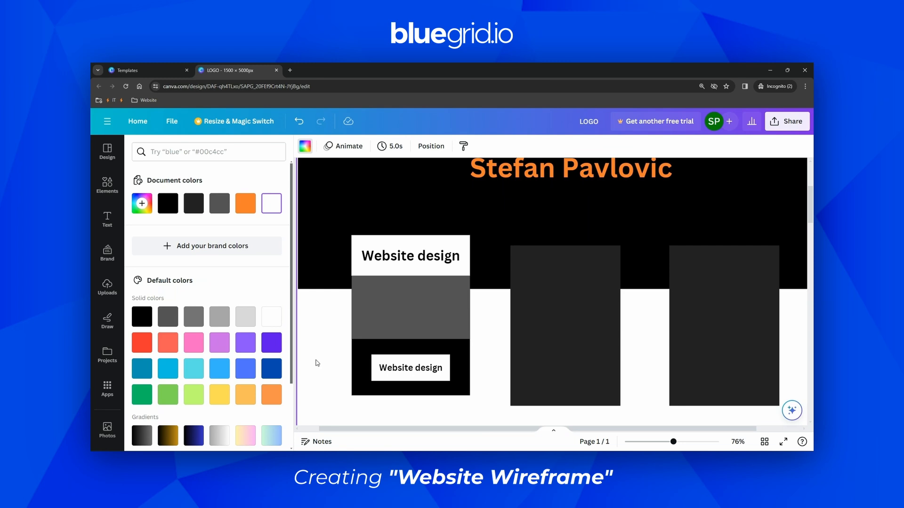
Fill the first card's middle rectangle light grey.
{"action": "scroll", "coordinate": [317, 363], "scroll_direction": "down", "scroll_amount": 3}
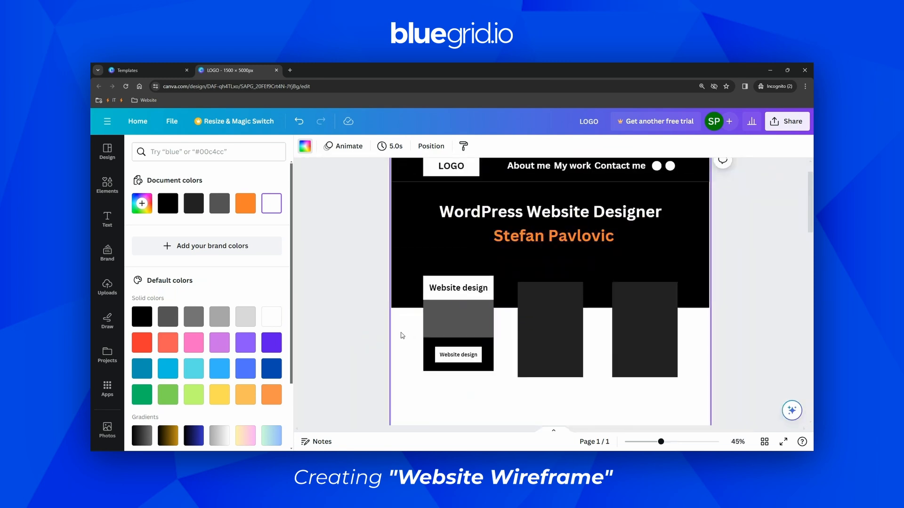
{"action": "left_click", "coordinate": [452, 319]}
{"action": "left_click", "coordinate": [246, 342]}
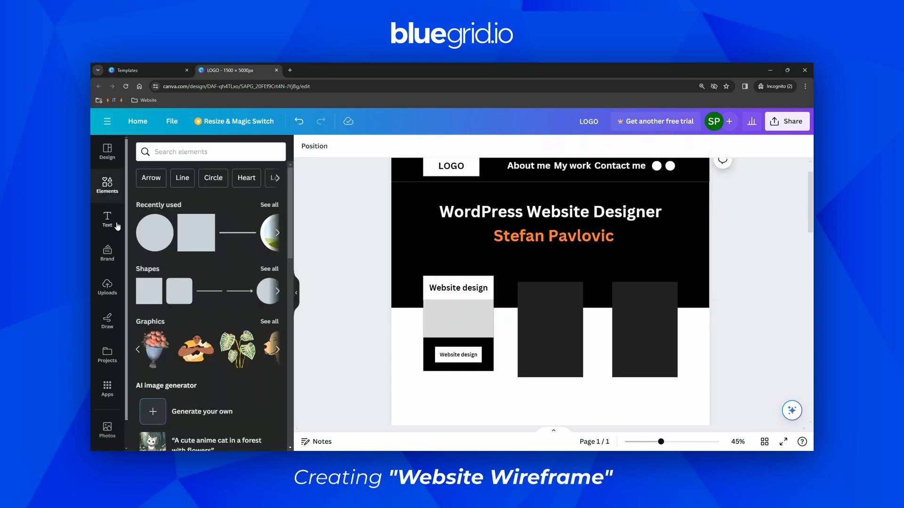
Add an "IMAGE" subheading, place it over the card's light grey area, and colour the text black.
{"action": "left_click", "coordinate": [107, 220]}
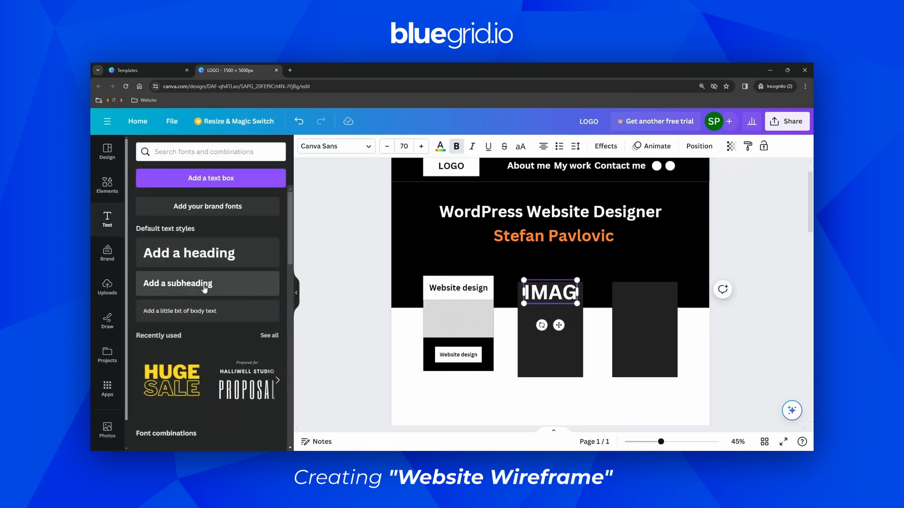
{"action": "left_click_drag", "start_coordinate": [560, 323], "coordinate": [467, 351]}
{"action": "left_click", "coordinate": [440, 147]}
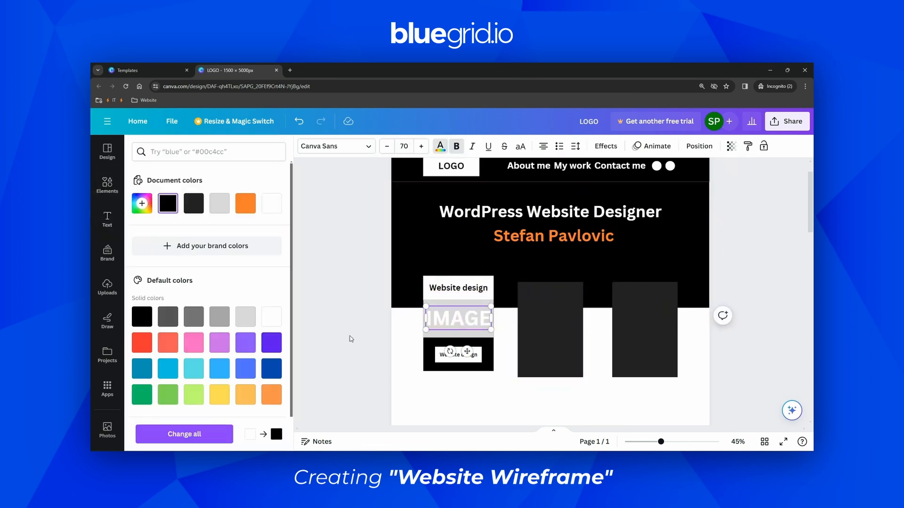
{"action": "left_click", "coordinate": [442, 152]}
{"action": "left_click", "coordinate": [408, 324]}
{"action": "left_click", "coordinate": [443, 323]}
{"action": "left_click", "coordinate": [440, 147]}
{"action": "left_click", "coordinate": [168, 203]}
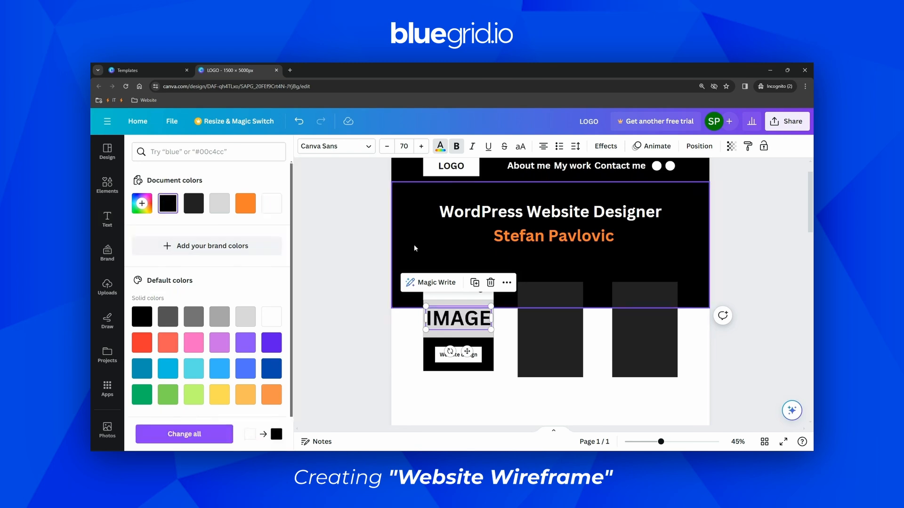
Reduce the "IMAGE" text's font size and centre it within the first card's light grey area.
{"action": "left_click", "coordinate": [404, 147]}
{"action": "scroll", "coordinate": [410, 334], "scroll_direction": "down", "scroll_amount": 1}
{"action": "left_click", "coordinate": [409, 359]}
{"action": "left_click_drag", "start_coordinate": [468, 312], "coordinate": [469, 319]}
{"action": "left_click", "coordinate": [379, 348]}
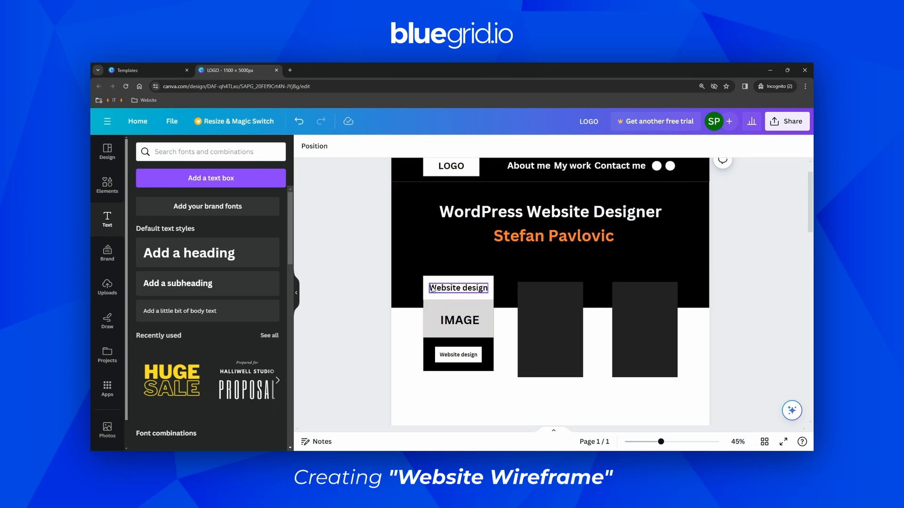
Change the first card's button text to "See my work".
{"action": "double_click", "coordinate": [440, 355]}
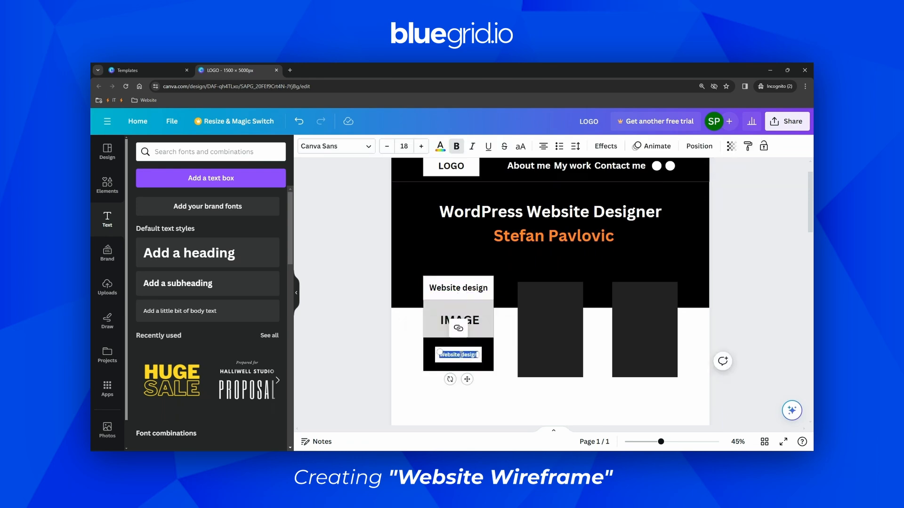
{"action": "key", "text": "BackSpace"}
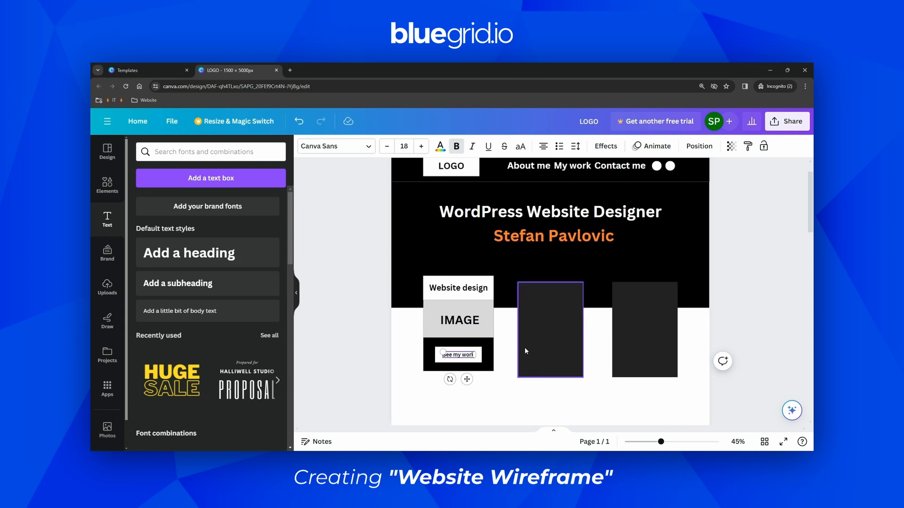
{"action": "left_click", "coordinate": [506, 365]}
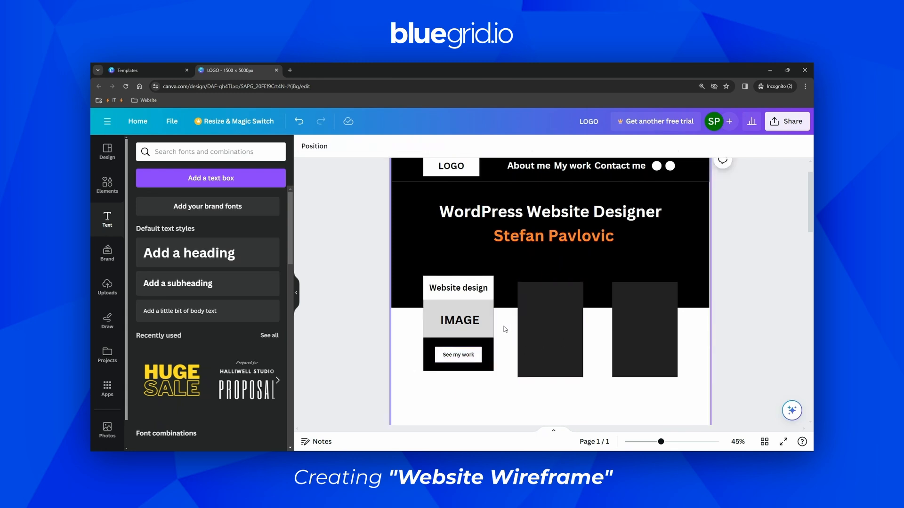
Delete the two dark placeholder rectangles beside the first card.
{"action": "left_click", "coordinate": [536, 343]}
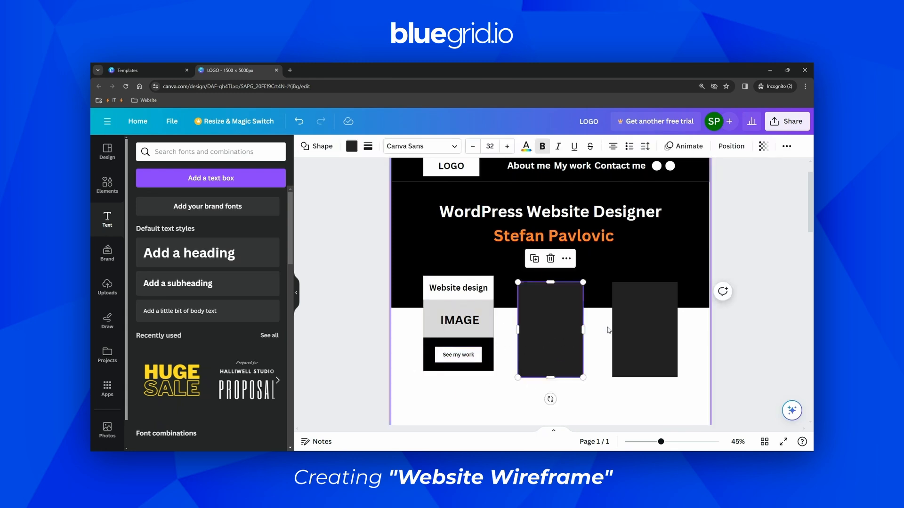
{"action": "key", "text": "Delete"}
{"action": "left_click", "coordinate": [631, 332]}
{"action": "key", "text": "Delete"}
Duplicate the complete "Website design" card twice and arrange the three cards in an evenly spaced row.
{"action": "left_click_drag", "start_coordinate": [513, 374], "coordinate": [417, 273]}
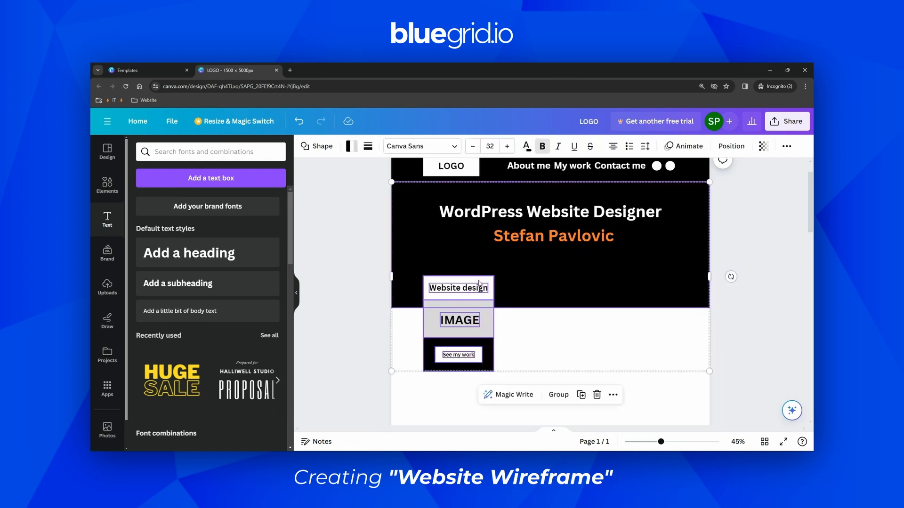
{"action": "key", "text": "ctrl+d"}
{"action": "left_click_drag", "start_coordinate": [484, 338], "coordinate": [656, 325]}
{"action": "key", "text": "ctrl+v"}
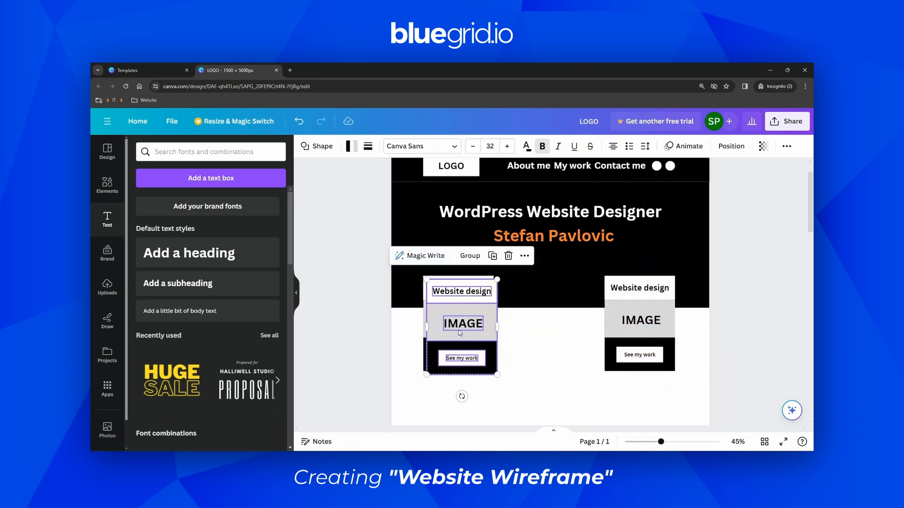
{"action": "left_click_drag", "start_coordinate": [460, 333], "coordinate": [545, 326]}
{"action": "left_click", "coordinate": [564, 385]}
Retitle the middle card "Graphic design" and the last card "SEO".
{"action": "double_click", "coordinate": [539, 287]}
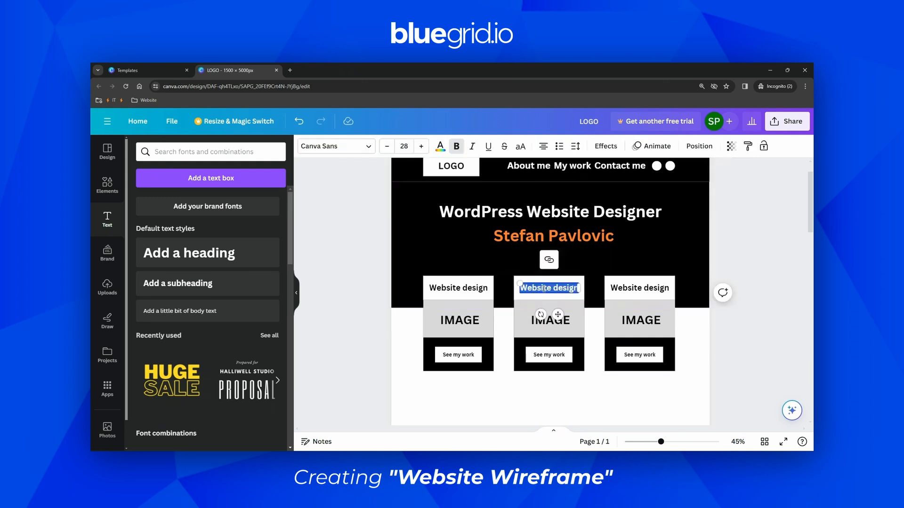
{"action": "type", "text": "Graphic"}
{"action": "triple_click", "coordinate": [640, 288]}
{"action": "type", "text": "SEO"}
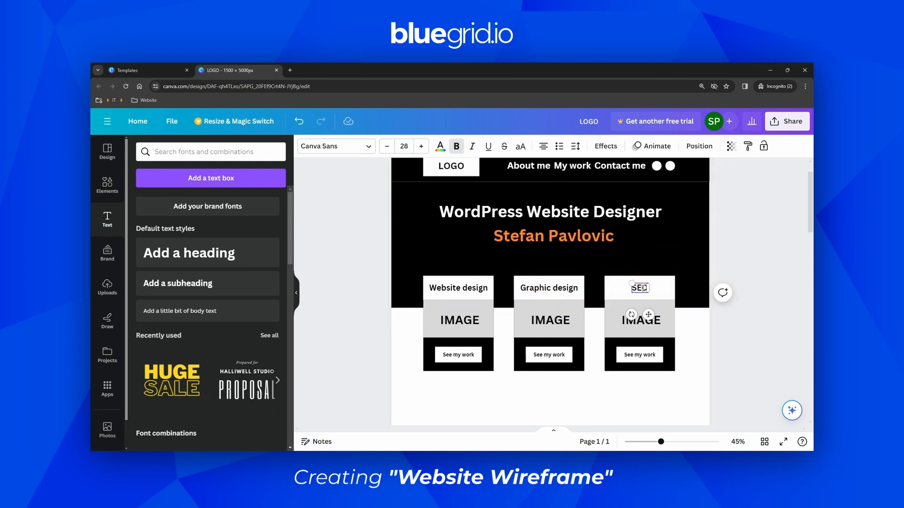
{"action": "left_click", "coordinate": [702, 351]}
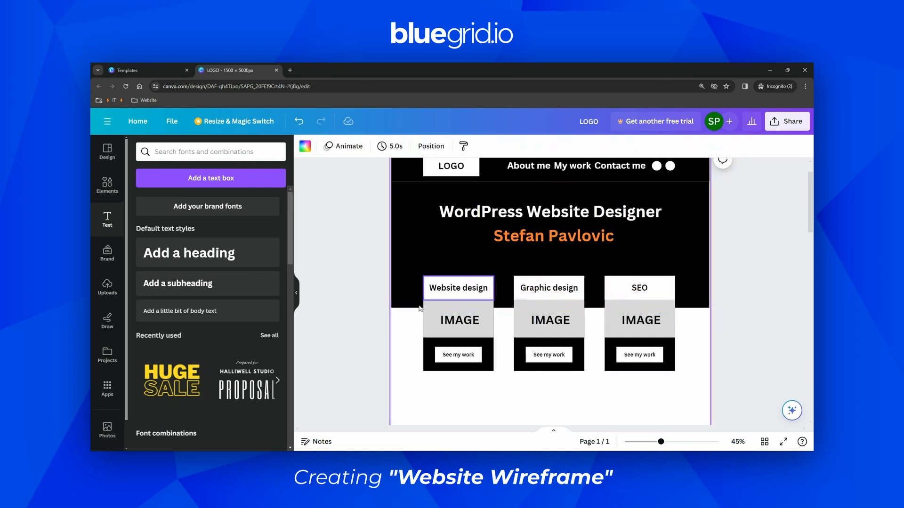
Copy the black hero rectangle and place the full-width copy a short gap below the row of service cards.
{"action": "scroll", "coordinate": [666, 323], "scroll_direction": "down", "scroll_amount": 3}
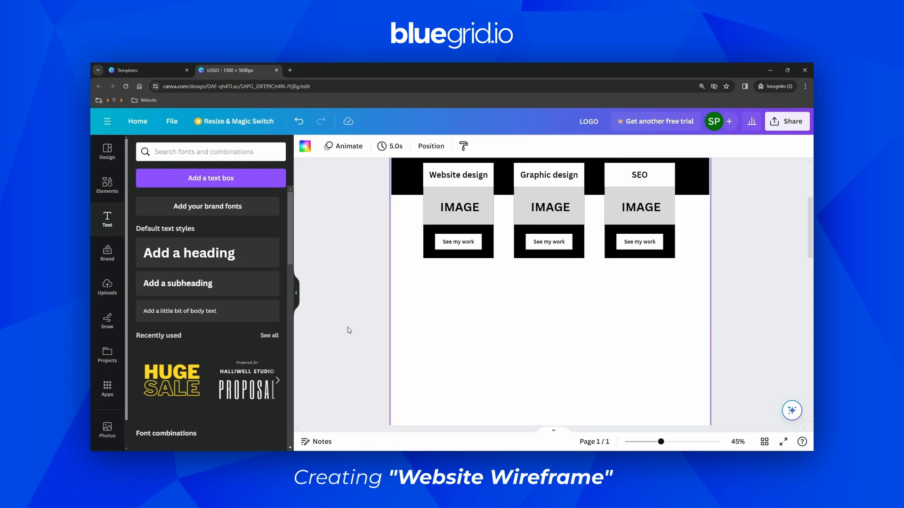
{"action": "scroll", "coordinate": [396, 283], "scroll_direction": "up", "scroll_amount": 4}
{"action": "left_click", "coordinate": [415, 282]}
{"action": "scroll", "coordinate": [500, 357], "scroll_direction": "down", "scroll_amount": 4}
{"action": "left_click_drag", "start_coordinate": [416, 289], "coordinate": [501, 331]}
{"action": "left_click_drag", "start_coordinate": [663, 443], "coordinate": [652, 442]}
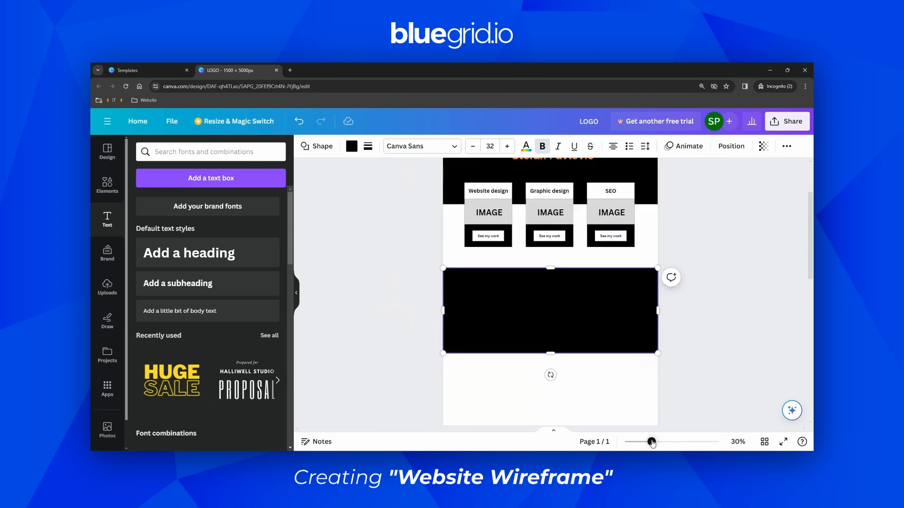
{"action": "scroll", "coordinate": [684, 361], "scroll_direction": "up", "scroll_amount": 2}
{"action": "scroll", "coordinate": [678, 362], "scroll_direction": "down", "scroll_amount": 2}
{"action": "scroll", "coordinate": [659, 365], "scroll_direction": "up", "scroll_amount": 1}
{"action": "left_click_drag", "start_coordinate": [593, 379], "coordinate": [590, 373]}
{"action": "left_click", "coordinate": [672, 309]}
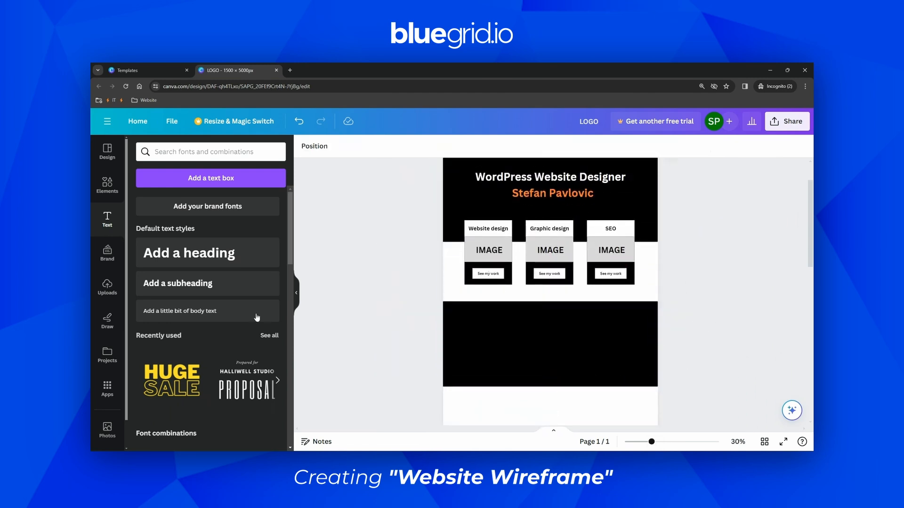
Add a square on the left side of the lower black section, aligned with the first card, and fill it white.
{"action": "left_click", "coordinate": [113, 196]}
{"action": "left_click_drag", "start_coordinate": [196, 233], "coordinate": [491, 336]}
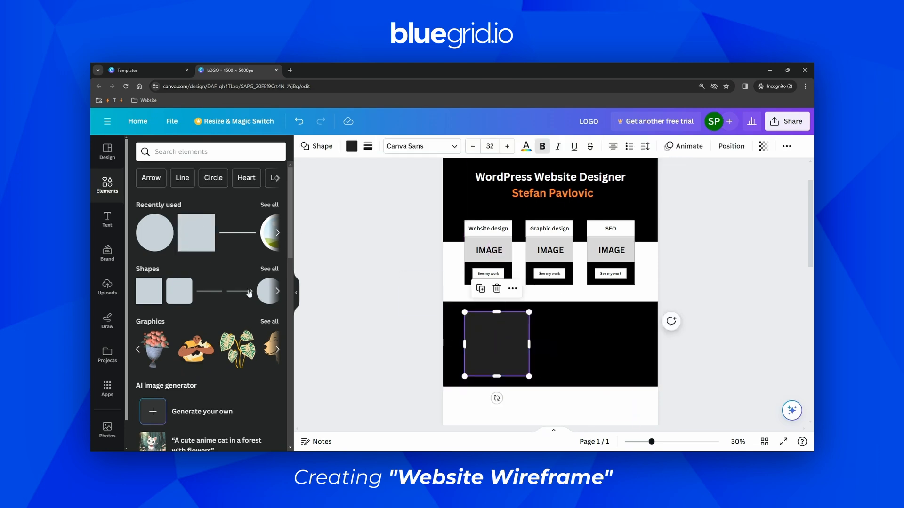
{"action": "left_click", "coordinate": [351, 148]}
{"action": "left_click", "coordinate": [145, 235]}
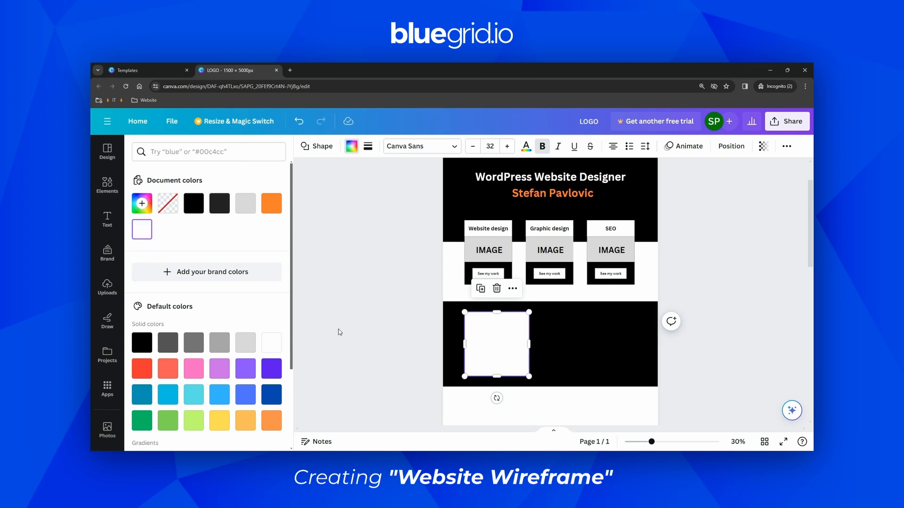
{"action": "left_click", "coordinate": [519, 342]}
{"action": "left_click", "coordinate": [388, 337]}
Copy the "WordPress Website Designer" heading, place it beside the white square, and change its text to "About me".
{"action": "left_click", "coordinate": [539, 179]}
{"action": "key", "text": "ctrl+c"}
{"action": "key", "text": "ctrl+v"}
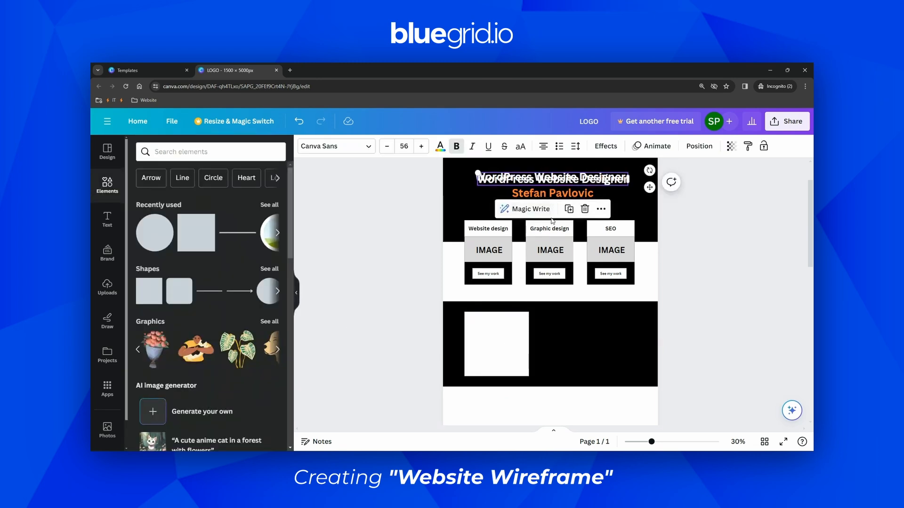
{"action": "left_click_drag", "start_coordinate": [599, 184], "coordinate": [573, 348]}
{"action": "double_click", "coordinate": [628, 329]}
{"action": "type", "text": "About me"}
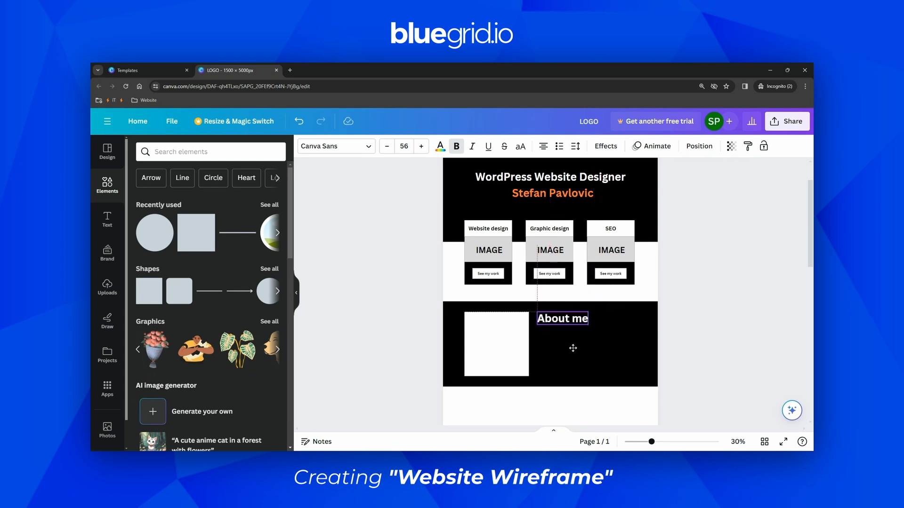
Set the "About me" heading to font size 48, nudge it beside the white square, and colour it orange.
{"action": "left_click", "coordinate": [404, 146]}
{"action": "left_click", "coordinate": [407, 242]}
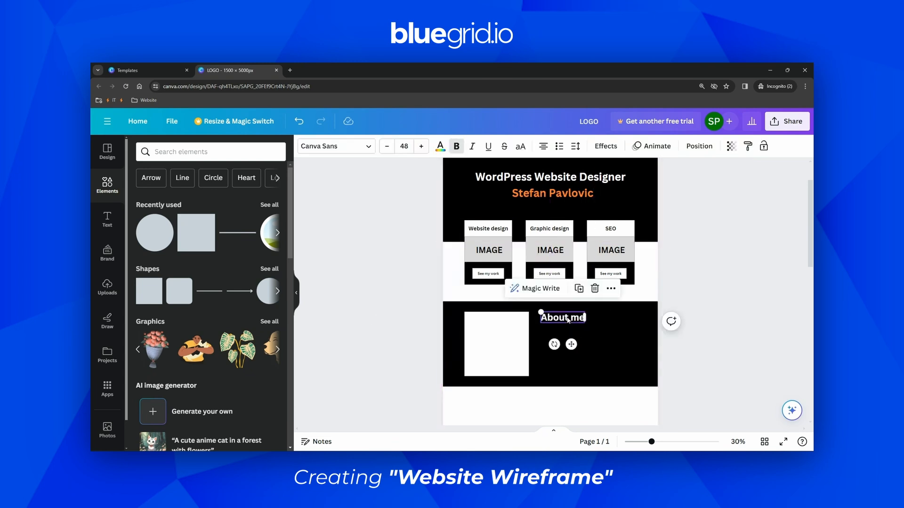
{"action": "left_click_drag", "start_coordinate": [568, 320], "coordinate": [566, 319]}
{"action": "left_click", "coordinate": [440, 147]}
{"action": "left_click", "coordinate": [218, 203]}
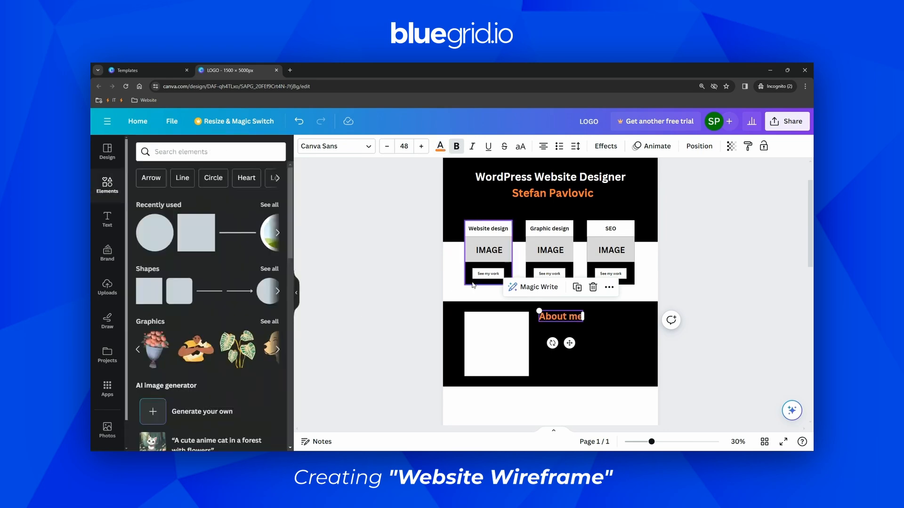
{"action": "left_click", "coordinate": [404, 301]}
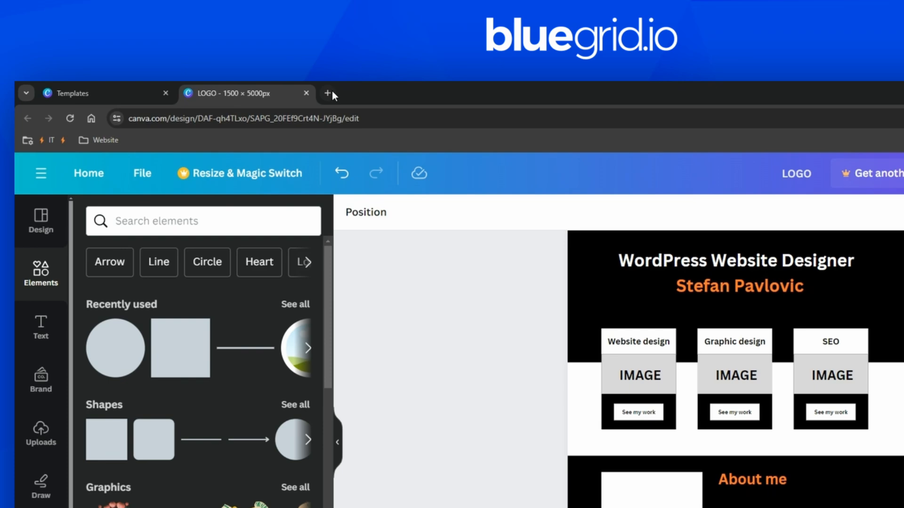
Search the web for "lorem ipsum" in a new browser tab, open lipsum.com, and copy its opening text through "type specimen book.".
{"action": "left_click", "coordinate": [290, 70]}
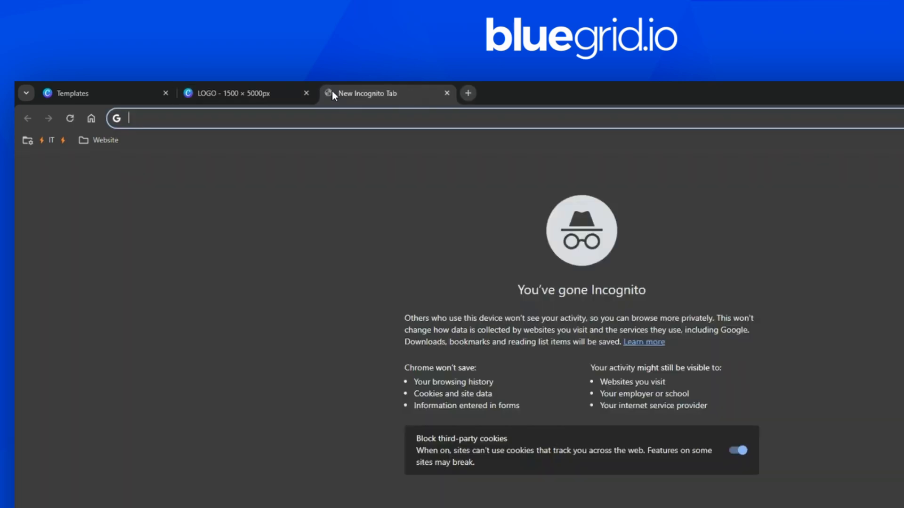
{"action": "type", "text": "lorem ipsum"}
{"action": "key", "text": "Return"}
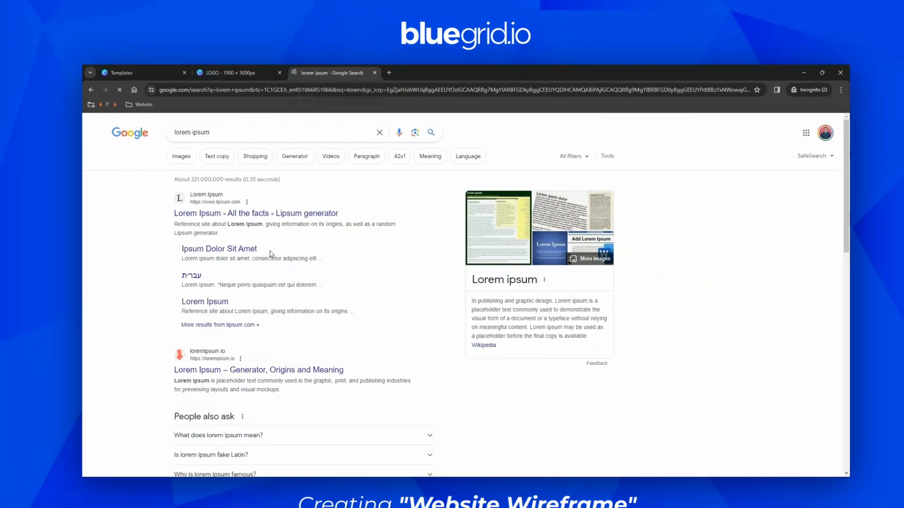
{"action": "left_click", "coordinate": [264, 214]}
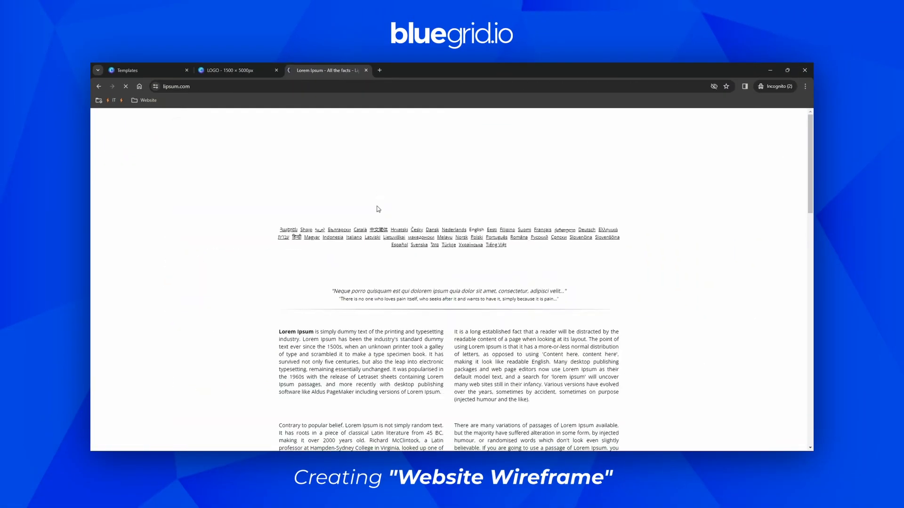
{"action": "left_click_drag", "start_coordinate": [278, 333], "coordinate": [349, 346]}
{"action": "left_click", "coordinate": [309, 338]}
{"action": "left_click_drag", "start_coordinate": [406, 348], "coordinate": [429, 354]}
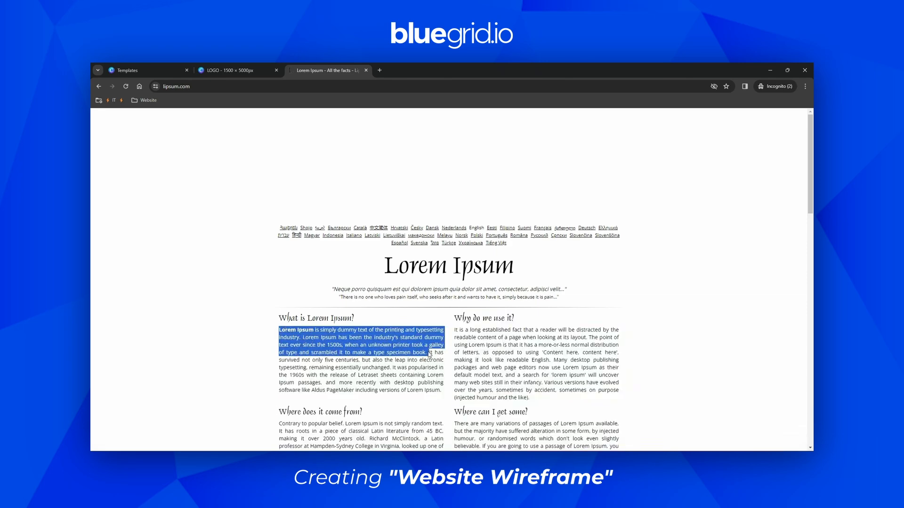
Back in the Canva design, add a white subheading at font size 18 under "About me" and paste the lorem ipsum text into it.
{"action": "left_click", "coordinate": [217, 68]}
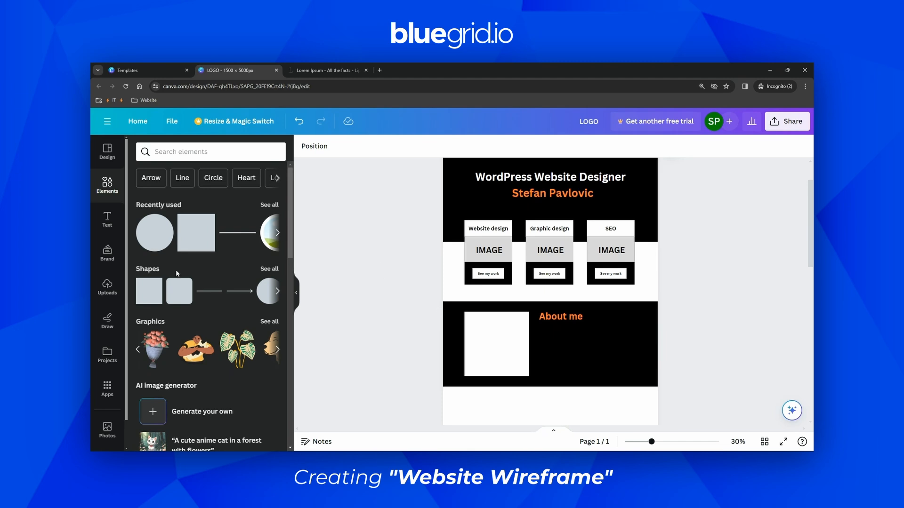
{"action": "left_click", "coordinate": [107, 219]}
{"action": "left_click_drag", "start_coordinate": [201, 284], "coordinate": [580, 334]}
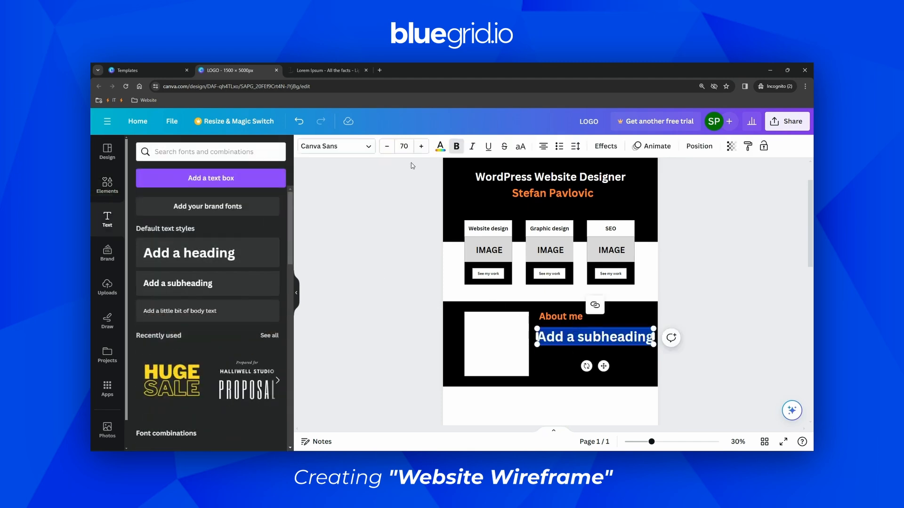
{"action": "left_click", "coordinate": [440, 146]}
{"action": "left_click", "coordinate": [404, 146]}
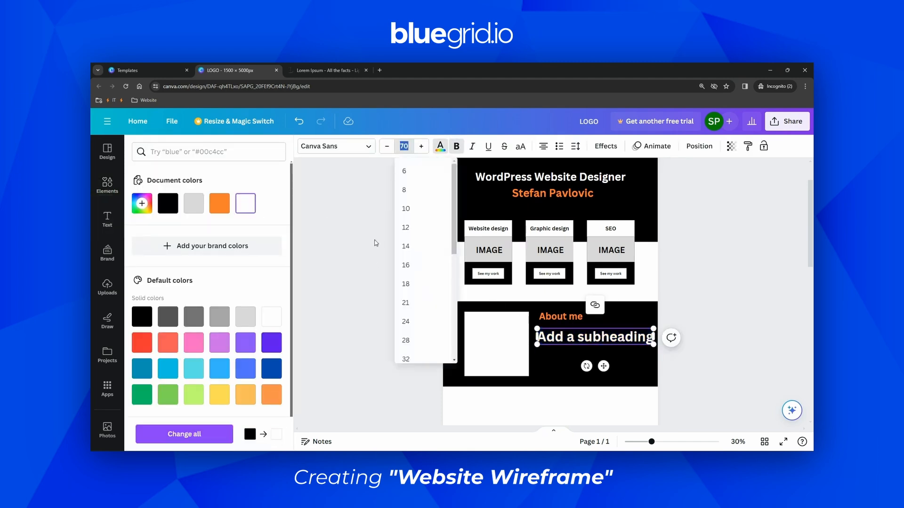
{"action": "left_click", "coordinate": [410, 264]}
{"action": "key", "text": "ctrl+v"}
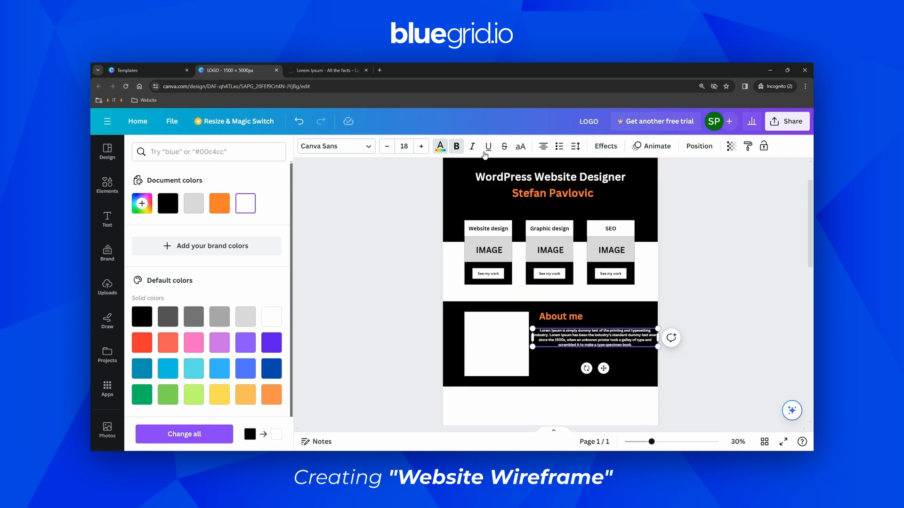
Left-align the lorem ipsum paragraph, narrow it to about 667 px wide, and set its font size to 20.
{"action": "left_click", "coordinate": [542, 146]}
{"action": "left_click_drag", "start_coordinate": [659, 337], "coordinate": [619, 340]}
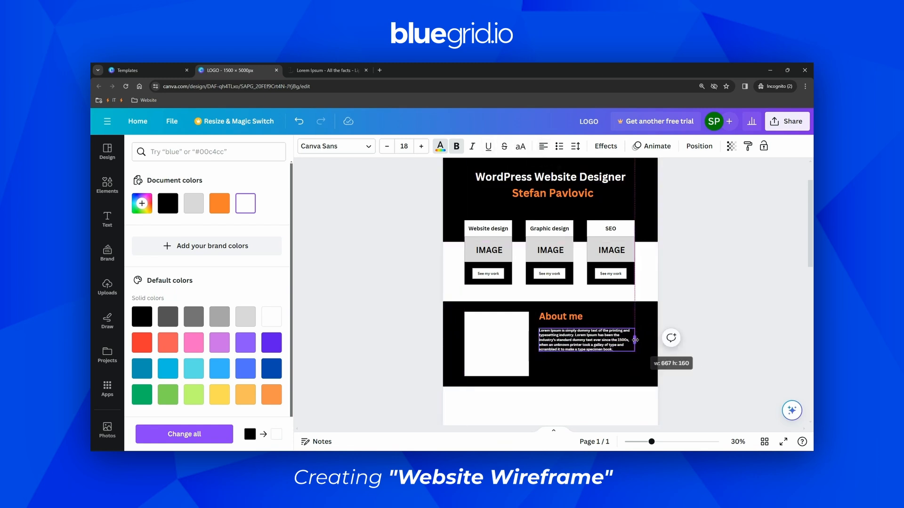
{"action": "double_click", "coordinate": [568, 343]}
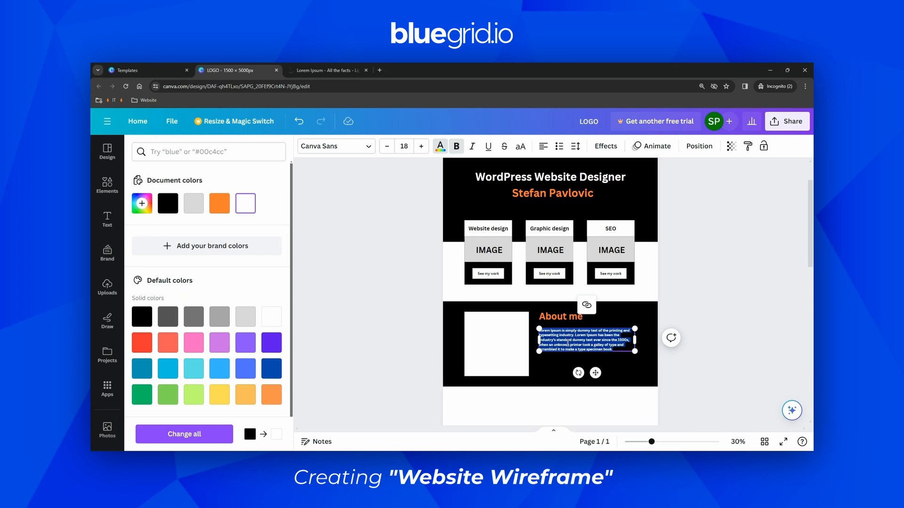
{"action": "left_click", "coordinate": [417, 148]}
{"action": "left_click", "coordinate": [417, 148]}
{"action": "left_click", "coordinate": [678, 369]}
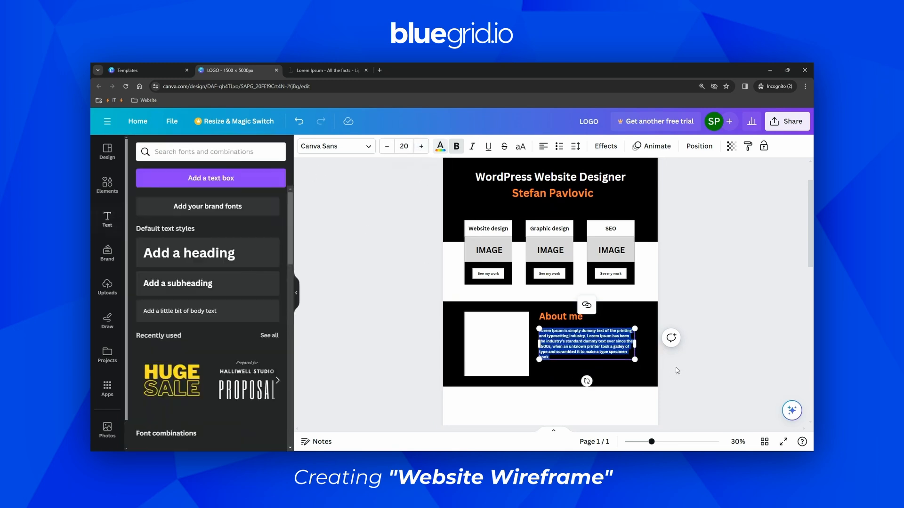
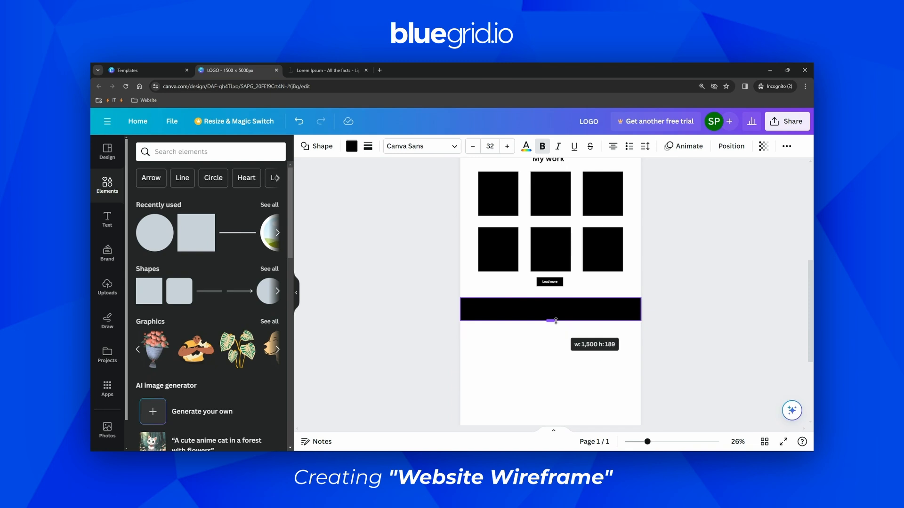
Resize the black bar below "Load more" to about 189 px high and place a copy of the "About me" heading on it.
{"action": "left_click_drag", "start_coordinate": [556, 320], "coordinate": [555, 320]}
{"action": "left_click", "coordinate": [713, 318]}
{"action": "scroll", "coordinate": [697, 318], "scroll_direction": "up", "scroll_amount": 3}
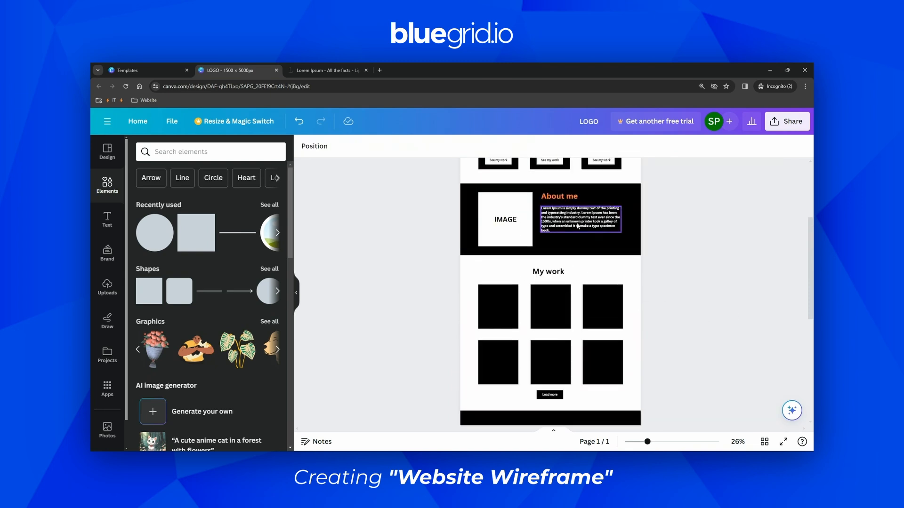
{"action": "left_click", "coordinate": [567, 197]}
{"action": "left_click", "coordinate": [578, 227]}
{"action": "left_click_drag", "start_coordinate": [565, 203], "coordinate": [499, 352]}
{"action": "scroll", "coordinate": [560, 343], "scroll_direction": "down", "scroll_amount": 2}
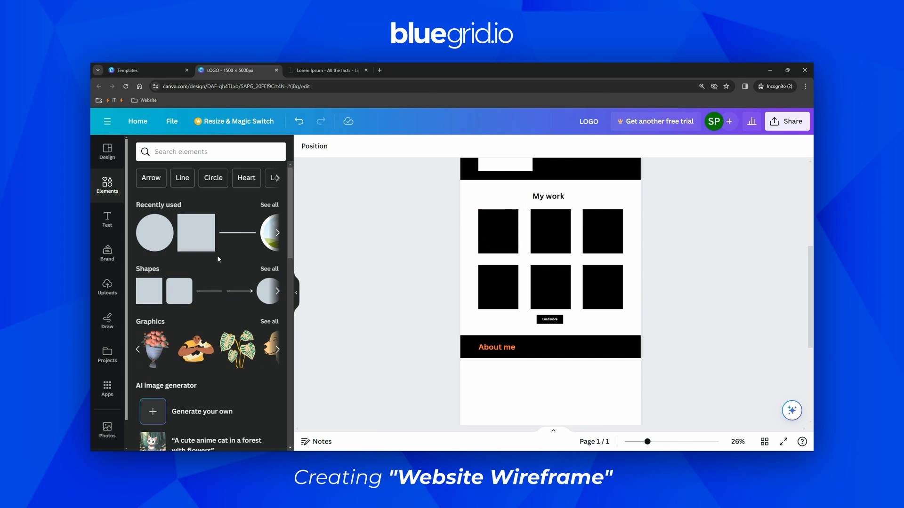
Add a square to the black bar below "Load more", fill it white, and shrink it to fit inside the bar.
{"action": "left_click_drag", "start_coordinate": [196, 232], "coordinate": [559, 353]}
{"action": "left_click", "coordinate": [352, 145]}
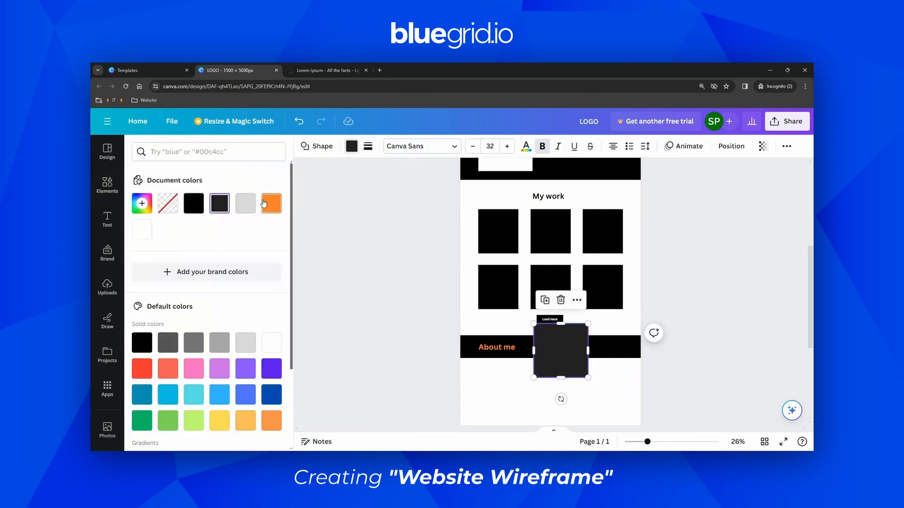
{"action": "left_click", "coordinate": [142, 229]}
{"action": "left_click_drag", "start_coordinate": [533, 324], "coordinate": [573, 366]}
{"action": "left_click_drag", "start_coordinate": [589, 398], "coordinate": [613, 350]}
{"action": "left_click", "coordinate": [548, 370]}
Duplicate the small white square to form an evenly spaced row of five on the black bar.
{"action": "left_click", "coordinate": [541, 347]}
{"action": "key", "text": "ctrl+c"}
{"action": "key", "text": "ctrl+v"}
{"action": "left_click", "coordinate": [579, 389]}
{"action": "left_click", "coordinate": [543, 348]}
{"action": "left_click", "coordinate": [558, 348], "text": "shift"}
{"action": "left_click", "coordinate": [620, 367]}
{"action": "left_click", "coordinate": [602, 348]}
{"action": "key", "text": "Delete"}
{"action": "left_click", "coordinate": [593, 350]}
{"action": "left_click", "coordinate": [626, 377]}
{"action": "left_click", "coordinate": [614, 404]}
Change the copied "About me" heading on the lower black bar to "My skills".
{"action": "double_click", "coordinate": [497, 347]}
{"action": "type", "text": "My skills"}
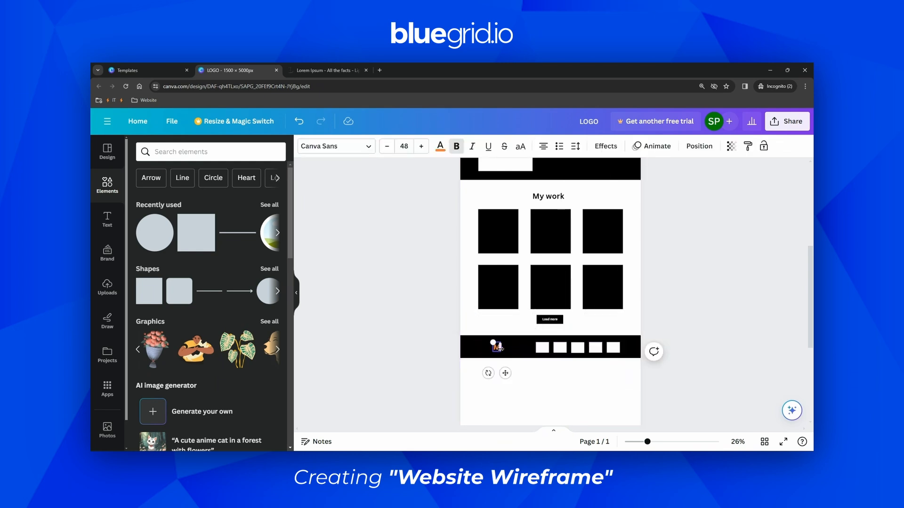
{"action": "left_click", "coordinate": [562, 391]}
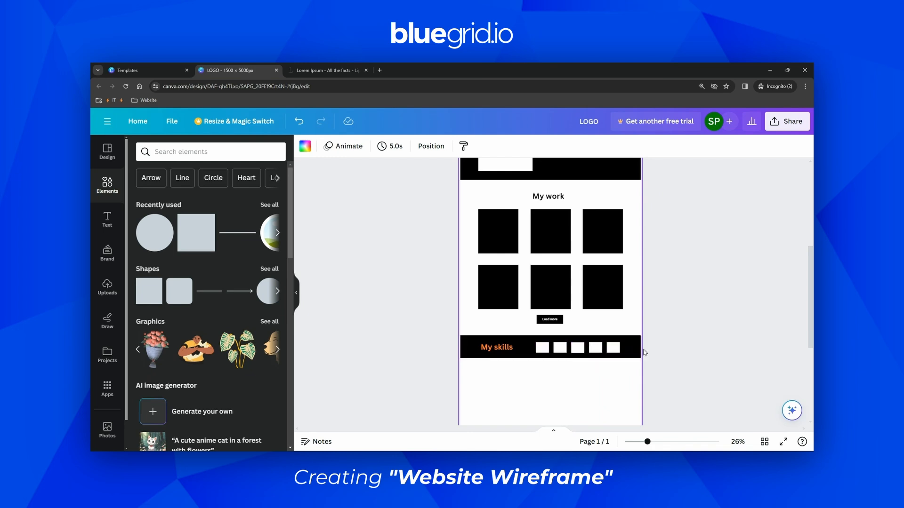
{"action": "left_click", "coordinate": [678, 374]}
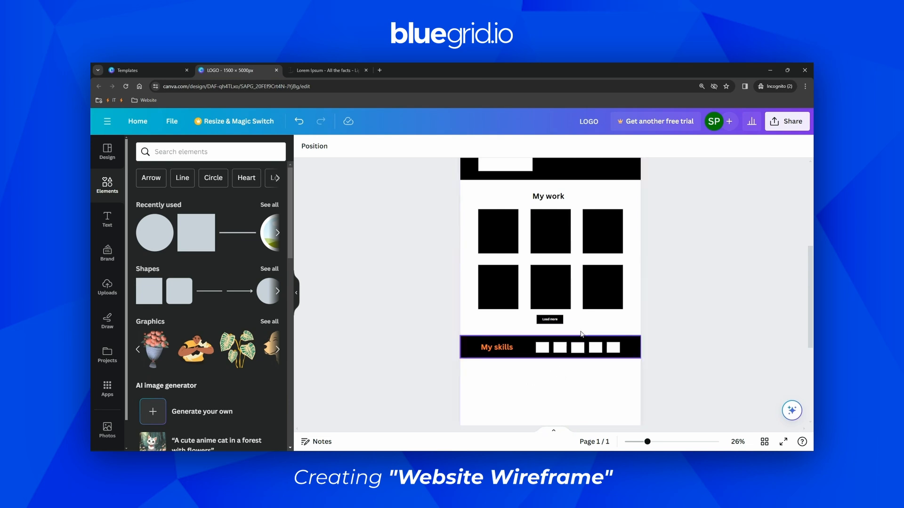
Place a copy of the "My work" heading below the skills bar and change its text to "Contact me".
{"action": "scroll", "coordinate": [562, 373], "scroll_direction": "down", "scroll_amount": 3}
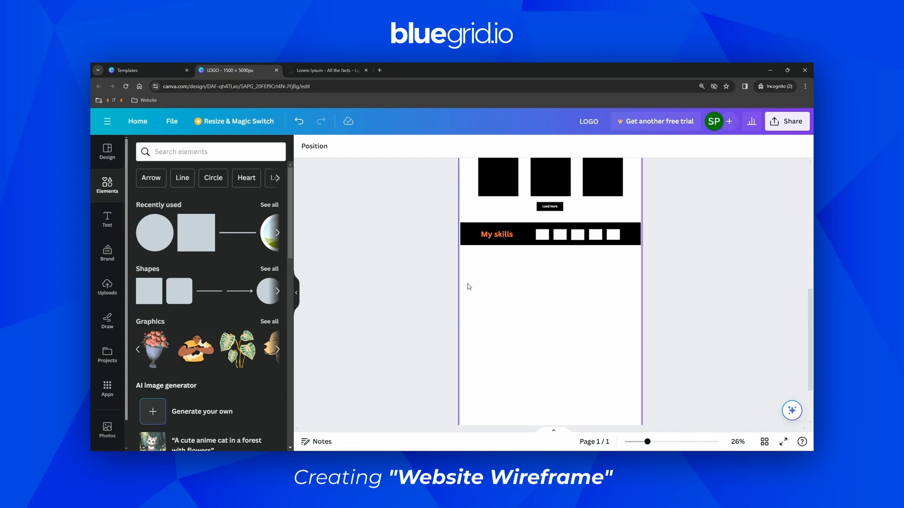
{"action": "scroll", "coordinate": [576, 278], "scroll_direction": "up", "scroll_amount": 5}
{"action": "left_click", "coordinate": [564, 271]}
{"action": "left_click_drag", "start_coordinate": [559, 296], "coordinate": [558, 325]}
{"action": "scroll", "coordinate": [559, 310], "scroll_direction": "down", "scroll_amount": 4}
{"action": "double_click", "coordinate": [550, 298]}
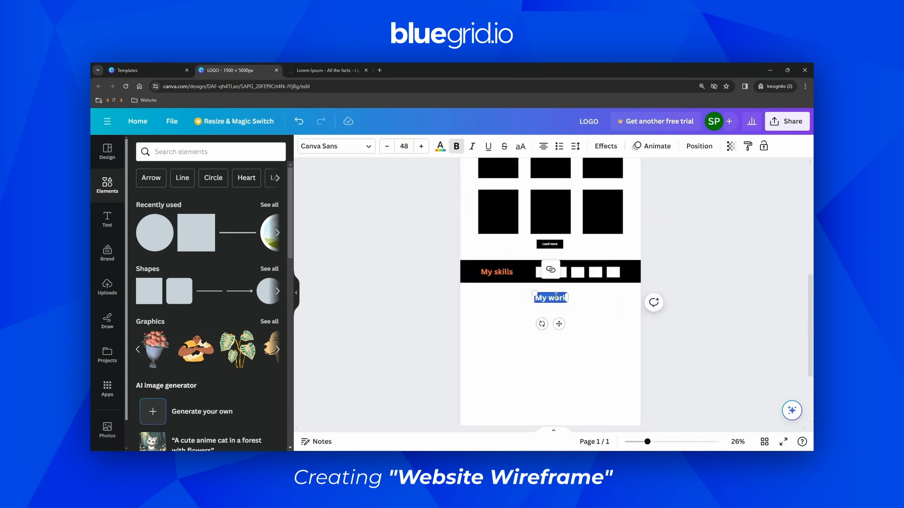
{"action": "type", "text": "Contact me"}
{"action": "left_click", "coordinate": [660, 321]}
{"action": "scroll", "coordinate": [601, 321], "scroll_direction": "up", "scroll_amount": 2}
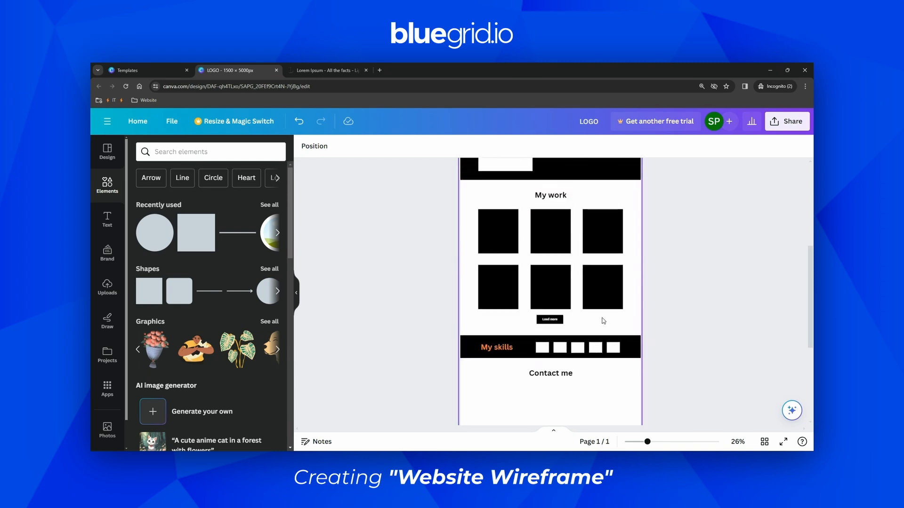
Add two black rectangles side by side under "Contact me" as form fields.
{"action": "scroll", "coordinate": [551, 322], "scroll_direction": "down", "scroll_amount": 2}
{"action": "left_click_drag", "start_coordinate": [197, 241], "coordinate": [598, 344]}
{"action": "left_click", "coordinate": [352, 146]}
{"action": "left_click", "coordinate": [194, 203]}
{"action": "left_click", "coordinate": [327, 307]}
{"action": "left_click", "coordinate": [598, 343]}
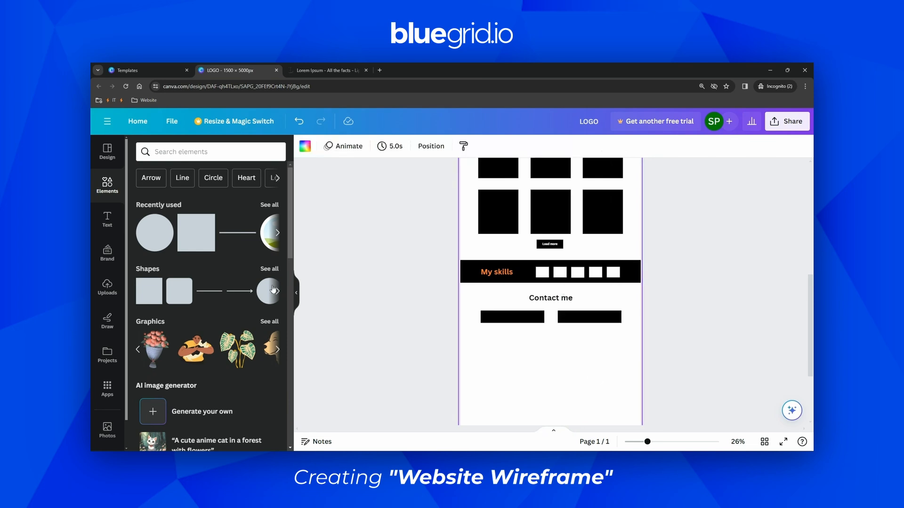
Add a subheading reading "First name" and set its font size to 32.
{"action": "left_click", "coordinate": [108, 225]}
{"action": "left_click", "coordinate": [209, 284]}
{"action": "type", "text": "Fi"}
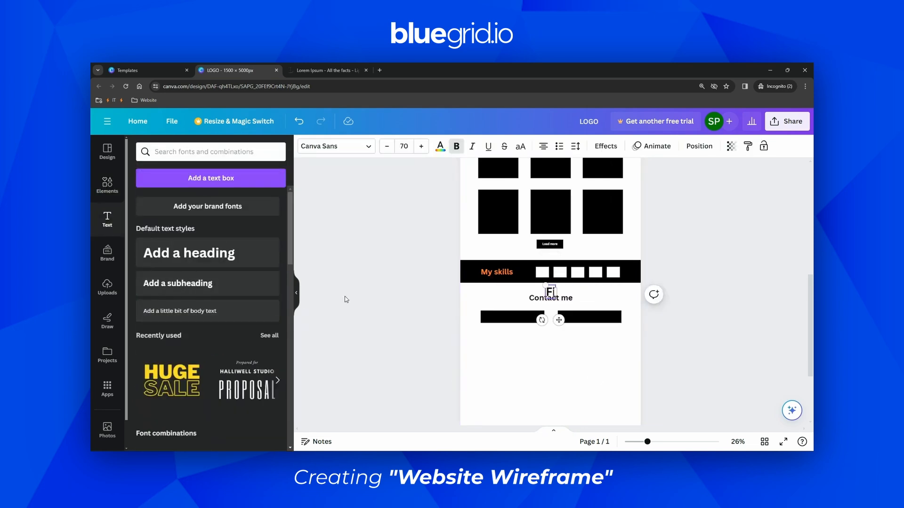
{"action": "type", "text": "rst name"}
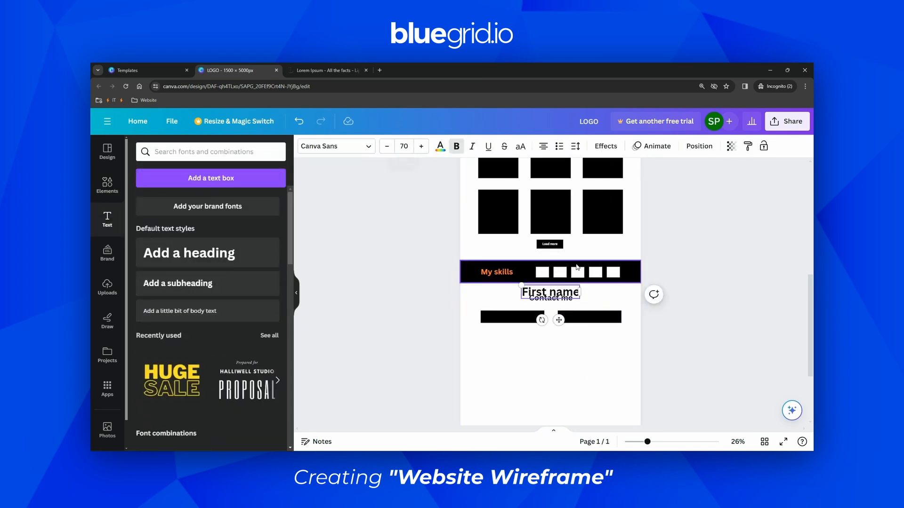
{"action": "scroll", "coordinate": [630, 313], "scroll_direction": "up", "scroll_amount": 3}
{"action": "scroll", "coordinate": [629, 327], "scroll_direction": "down", "scroll_amount": 4}
{"action": "left_click", "coordinate": [405, 147]}
{"action": "left_click", "coordinate": [409, 358]}
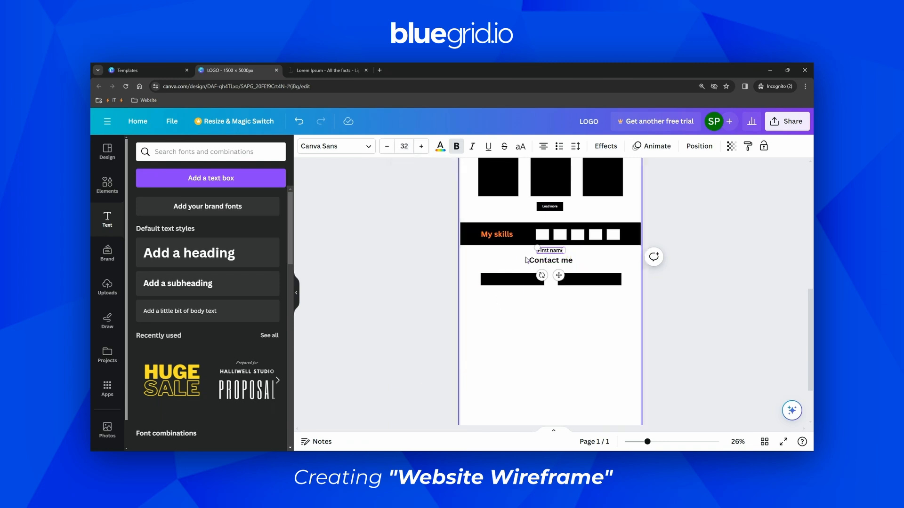
Place the "First name" label on the left form field and colour its text white.
{"action": "left_click_drag", "start_coordinate": [560, 278], "coordinate": [506, 304]}
{"action": "left_click", "coordinate": [440, 146]}
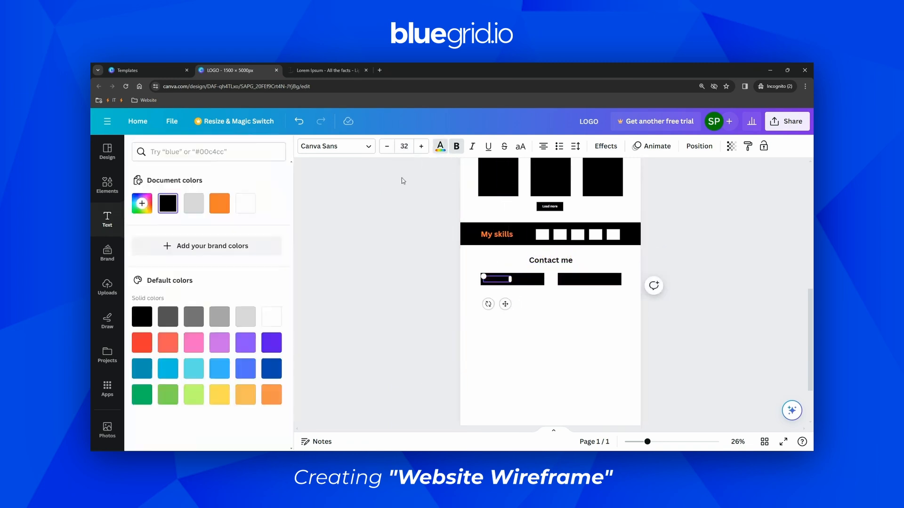
{"action": "triple_click", "coordinate": [499, 280]}
{"action": "left_click", "coordinate": [250, 209]}
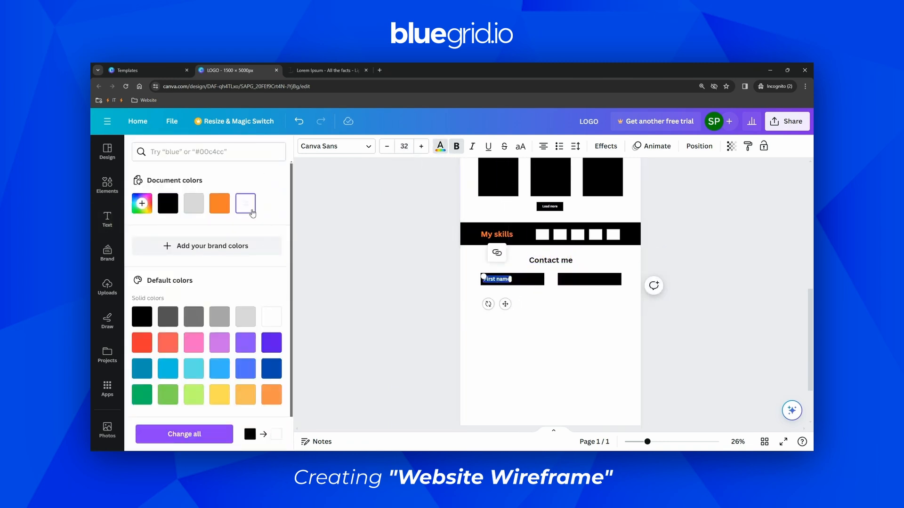
{"action": "left_click", "coordinate": [414, 257]}
Duplicate the "First name" label onto the right form field and change it to "Last name".
{"action": "left_click", "coordinate": [502, 282]}
{"action": "key", "text": "ctrl+d"}
{"action": "left_click_drag", "start_coordinate": [508, 307], "coordinate": [583, 304]}
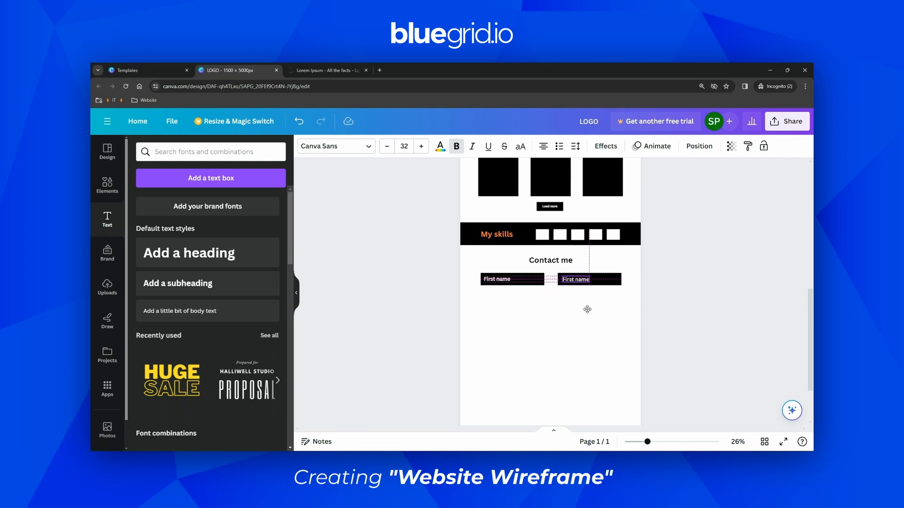
{"action": "triple_click", "coordinate": [569, 280]}
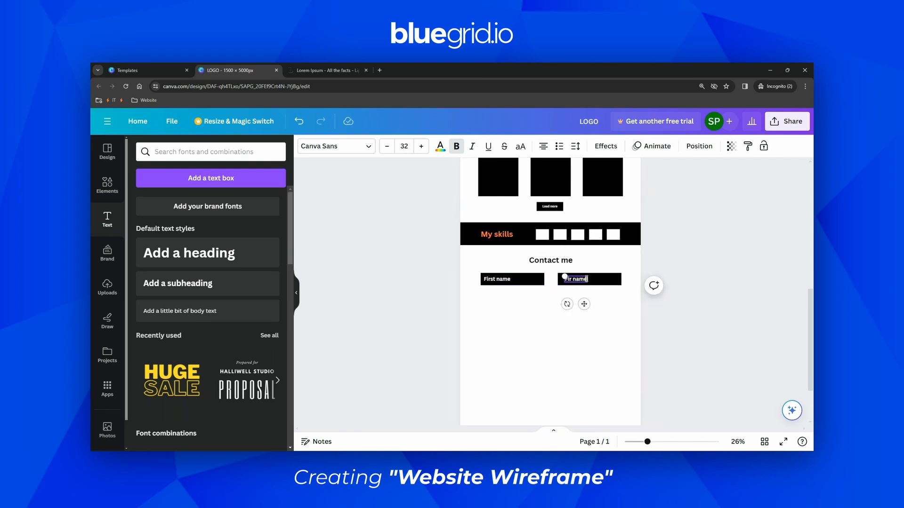
{"action": "type", "text": "Last"}
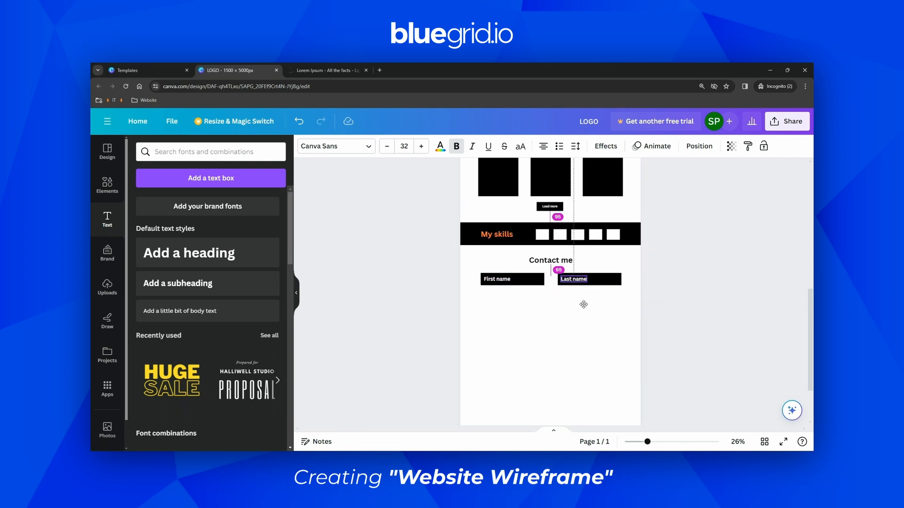
{"action": "left_click", "coordinate": [586, 323]}
Duplicate the first-name field below the name row and widen it to span both fields.
{"action": "left_click", "coordinate": [527, 279]}
{"action": "key", "text": "ctrl+d"}
{"action": "left_click_drag", "start_coordinate": [522, 309], "coordinate": [520, 325]}
{"action": "left_click_drag", "start_coordinate": [548, 297], "coordinate": [624, 297]}
{"action": "left_click", "coordinate": [584, 325]}
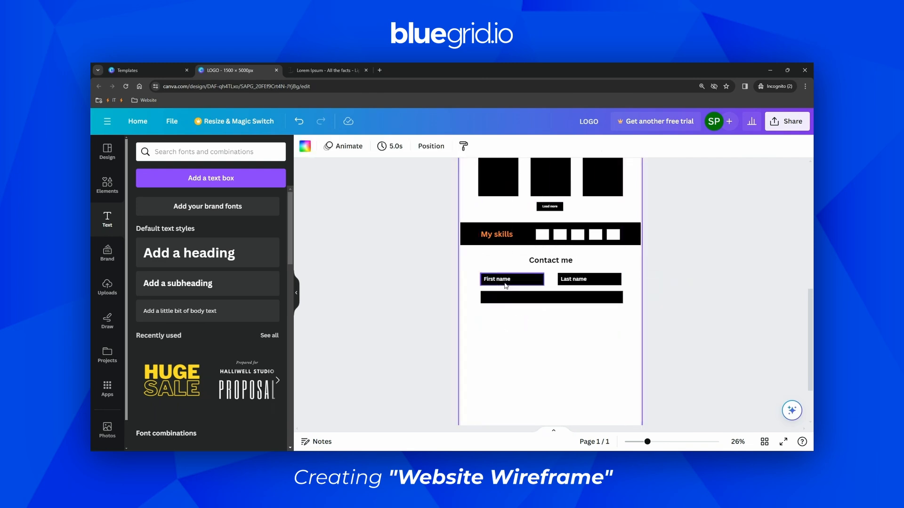
Duplicate the "First name" label onto the wide field and change it to "Email".
{"action": "left_click", "coordinate": [506, 280]}
{"action": "key", "text": "ctrl+d"}
{"action": "mouse_move", "coordinate": [507, 307]}
{"action": "left_mouse_down"}
{"action": "mouse_move", "coordinate": [504, 322]}
{"action": "mouse_move", "coordinate": [495, 319]}
{"action": "left_mouse_up"}
{"action": "double_click", "coordinate": [501, 299]}
{"action": "type", "text": "Email"}
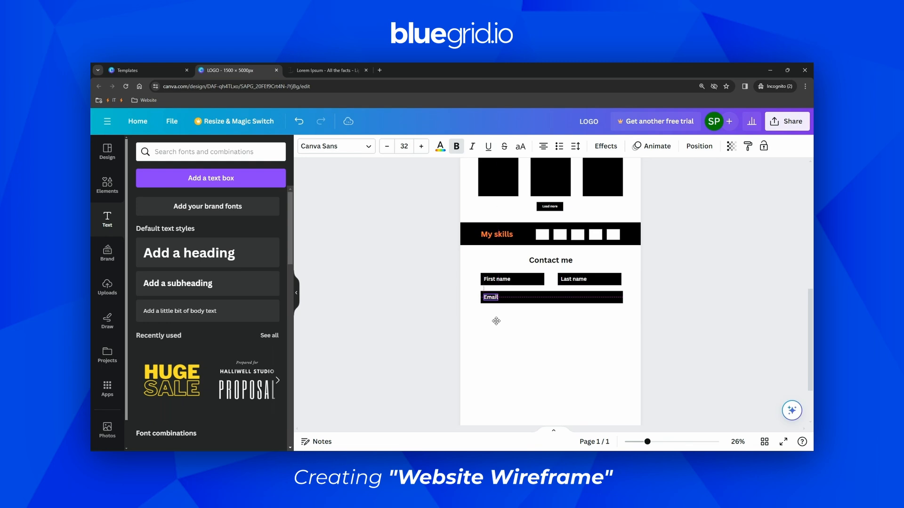
{"action": "left_click", "coordinate": [557, 333]}
Duplicate the wide email field below it and make the copy taller as a message box.
{"action": "left_click", "coordinate": [554, 300]}
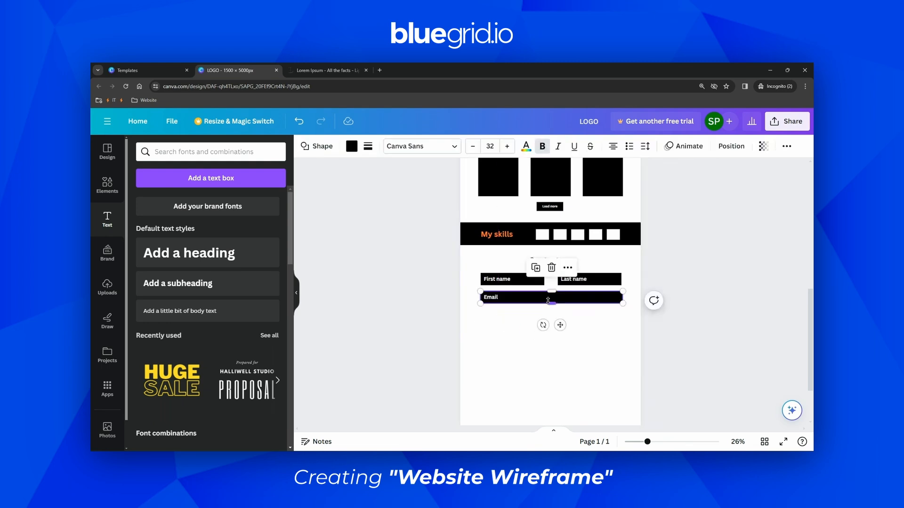
{"action": "key", "text": "ctrl+d"}
{"action": "left_click_drag", "start_coordinate": [562, 325], "coordinate": [552, 342]}
Duplicate the "Email" label into the upper-left corner of the message box and change it to "Message me...".
{"action": "left_click", "coordinate": [495, 298]}
{"action": "key", "text": "ctrl+d"}
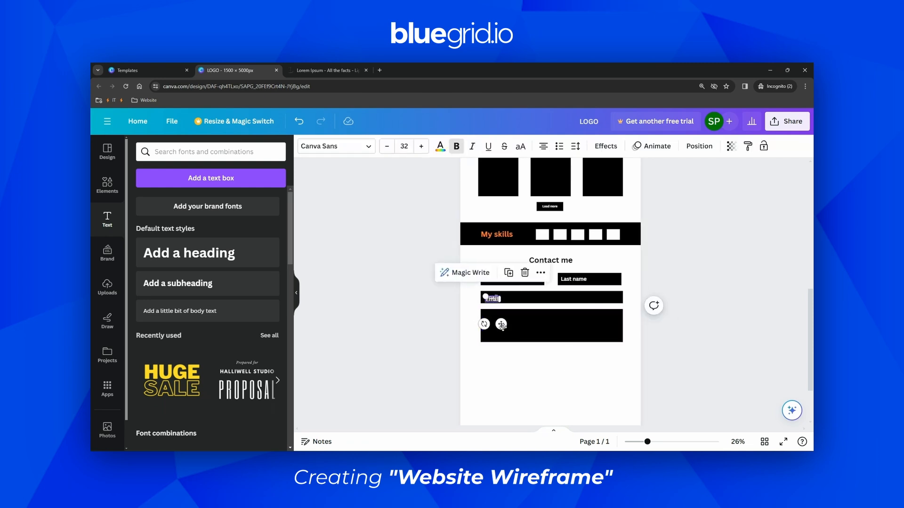
{"action": "left_click_drag", "start_coordinate": [502, 325], "coordinate": [501, 342]}
{"action": "double_click", "coordinate": [491, 315]}
{"action": "type", "text": "Me"}
{"action": "type", "text": "ssage ne"}
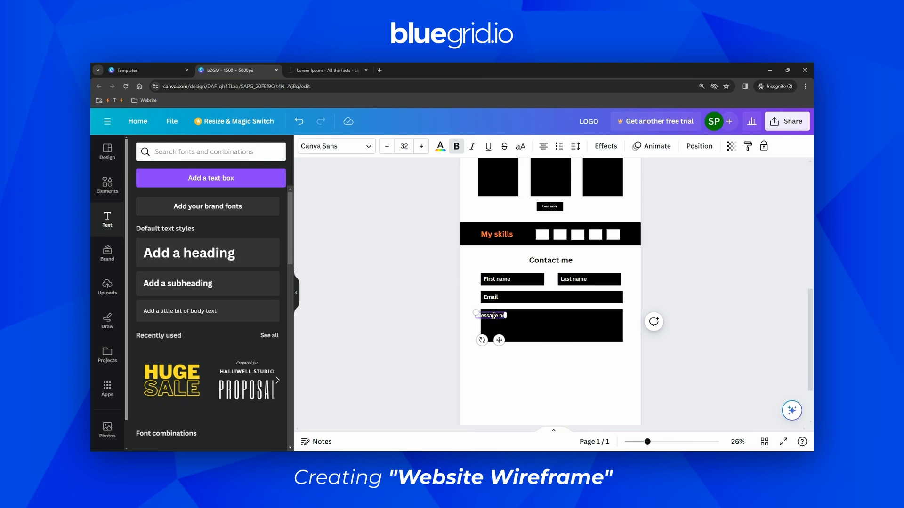
{"action": "type", "text": "..."}
{"action": "left_click_drag", "start_coordinate": [499, 339], "coordinate": [509, 343]}
{"action": "left_click", "coordinate": [503, 372]}
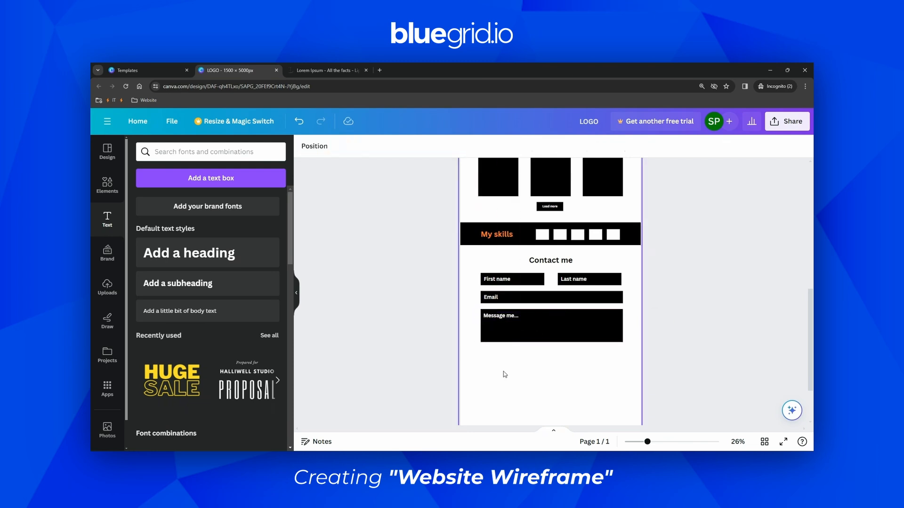
Place a copy of the "Load more" button centred below the message box and change its text to "SUBMIT".
{"action": "left_click", "coordinate": [558, 208]}
{"action": "left_click", "coordinate": [550, 207], "text": "shift"}
{"action": "left_click_drag", "start_coordinate": [559, 233], "coordinate": [554, 379]}
{"action": "scroll", "coordinate": [553, 374], "scroll_direction": "up", "scroll_amount": 4}
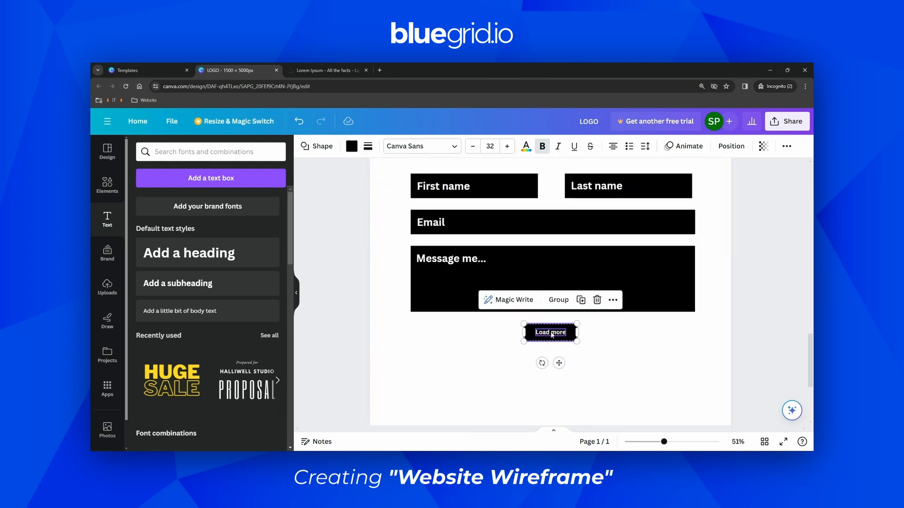
{"action": "left_click", "coordinate": [594, 342]}
{"action": "double_click", "coordinate": [557, 333]}
{"action": "type", "text": "SUBMIT"}
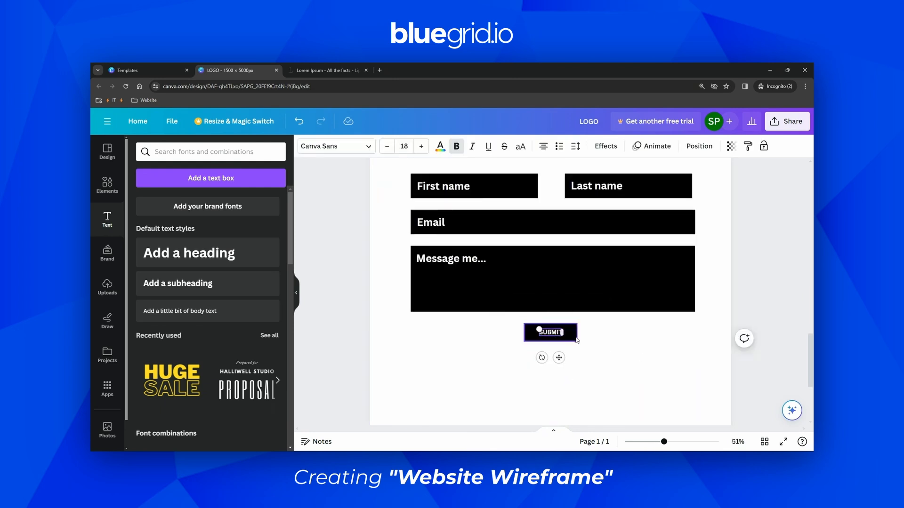
{"action": "left_click", "coordinate": [631, 343]}
Add a full-width rectangle about 1522 px wide and 123 px high below the submit button and fill it black.
{"action": "scroll", "coordinate": [630, 343], "scroll_direction": "down", "scroll_amount": 3}
{"action": "scroll", "coordinate": [629, 343], "scroll_direction": "down", "scroll_amount": 2}
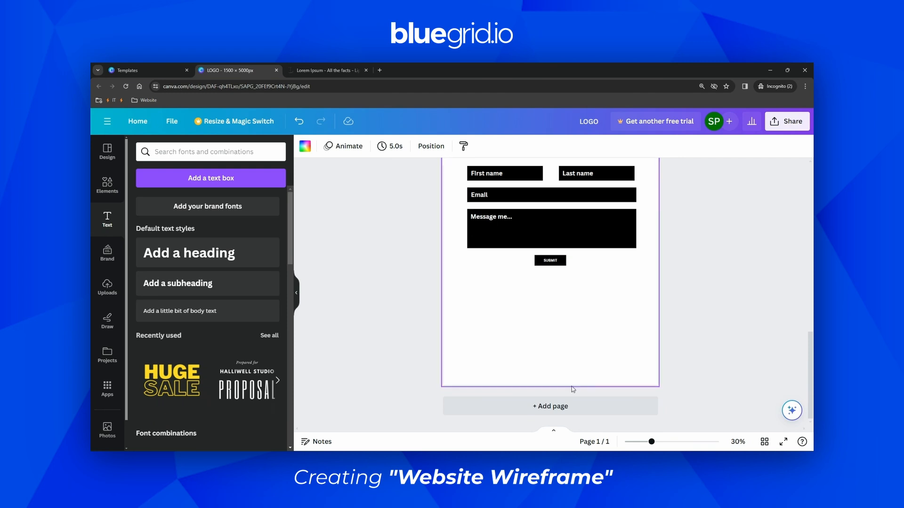
{"action": "scroll", "coordinate": [649, 360], "scroll_direction": "up", "scroll_amount": 5}
{"action": "scroll", "coordinate": [671, 352], "scroll_direction": "down", "scroll_amount": 4}
{"action": "scroll", "coordinate": [661, 354], "scroll_direction": "up", "scroll_amount": 2}
{"action": "scroll", "coordinate": [660, 355], "scroll_direction": "down", "scroll_amount": 5}
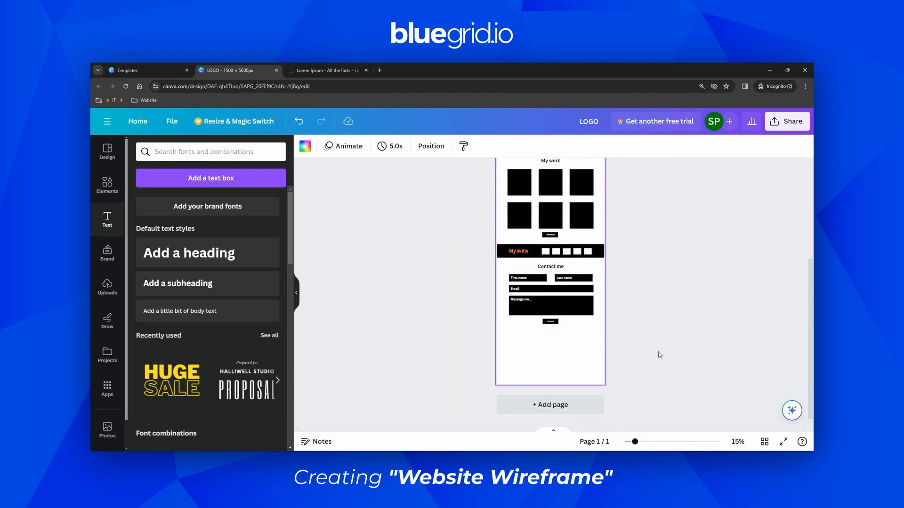
{"action": "left_click", "coordinate": [110, 196]}
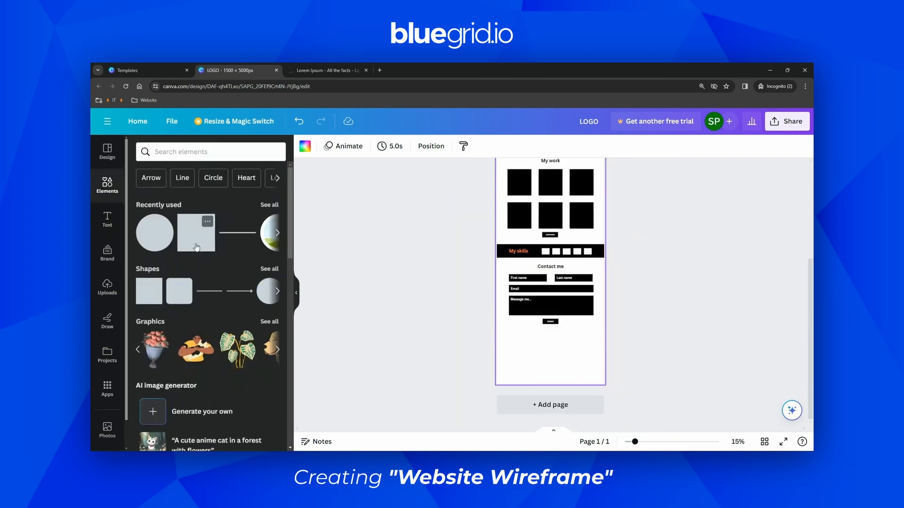
{"action": "left_click_drag", "start_coordinate": [198, 245], "coordinate": [603, 339]}
{"action": "left_click_drag", "start_coordinate": [549, 322], "coordinate": [552, 335]}
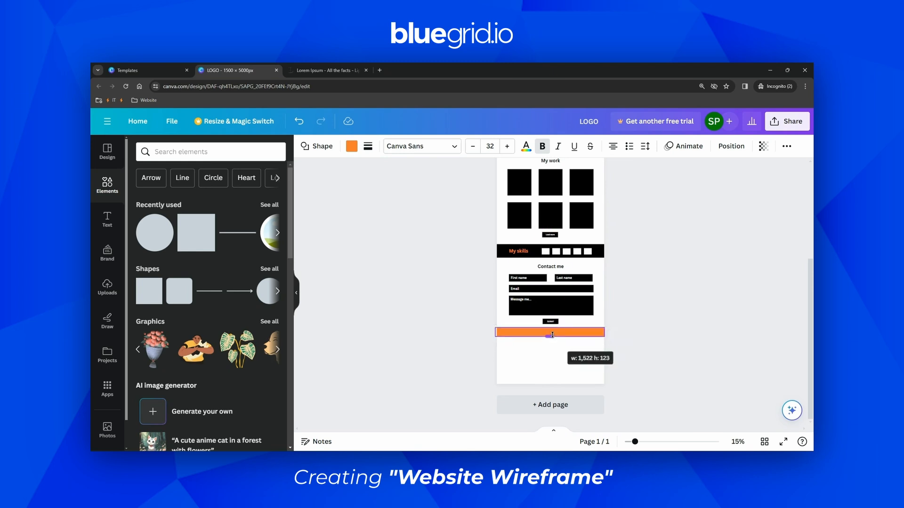
{"action": "left_click", "coordinate": [352, 146]}
{"action": "left_click", "coordinate": [193, 202]}
{"action": "left_click", "coordinate": [689, 399]}
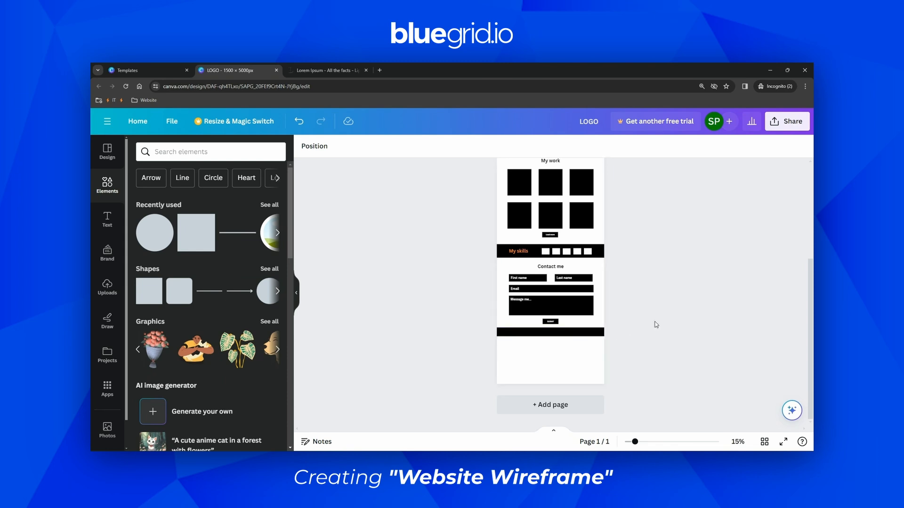
Review the whole wireframe from the header down to the footer bar.
{"action": "scroll", "coordinate": [657, 325], "scroll_direction": "up", "scroll_amount": 3}
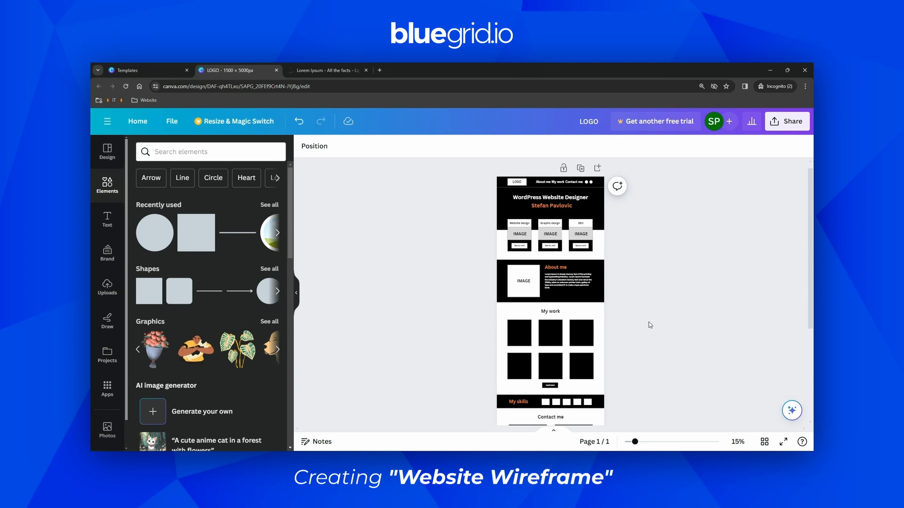
{"action": "scroll", "coordinate": [649, 326], "scroll_direction": "down", "scroll_amount": 2}
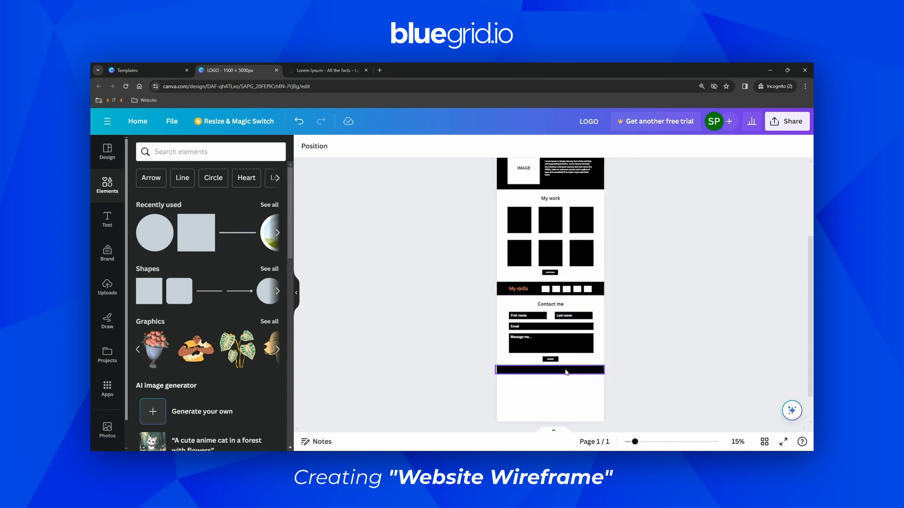
{"action": "scroll", "coordinate": [676, 294], "scroll_direction": "up", "scroll_amount": 3}
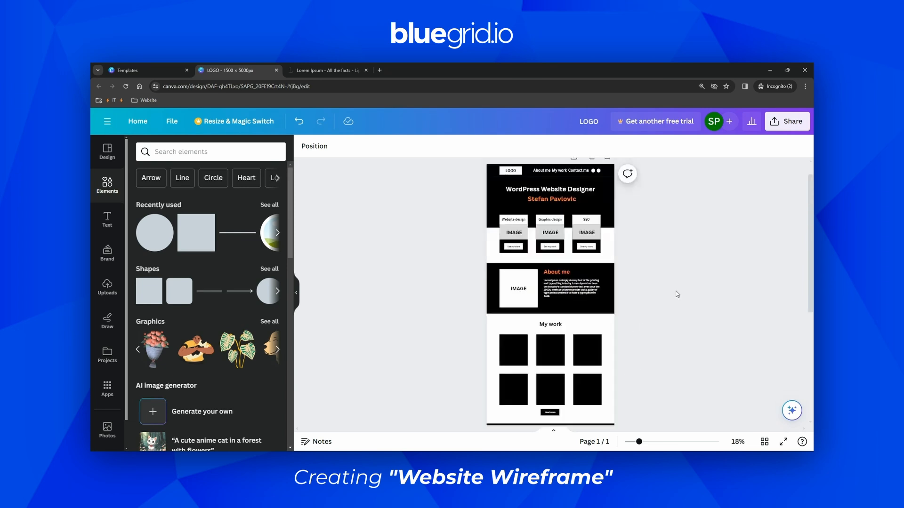
{"action": "scroll", "coordinate": [677, 297], "scroll_direction": "up", "scroll_amount": 1}
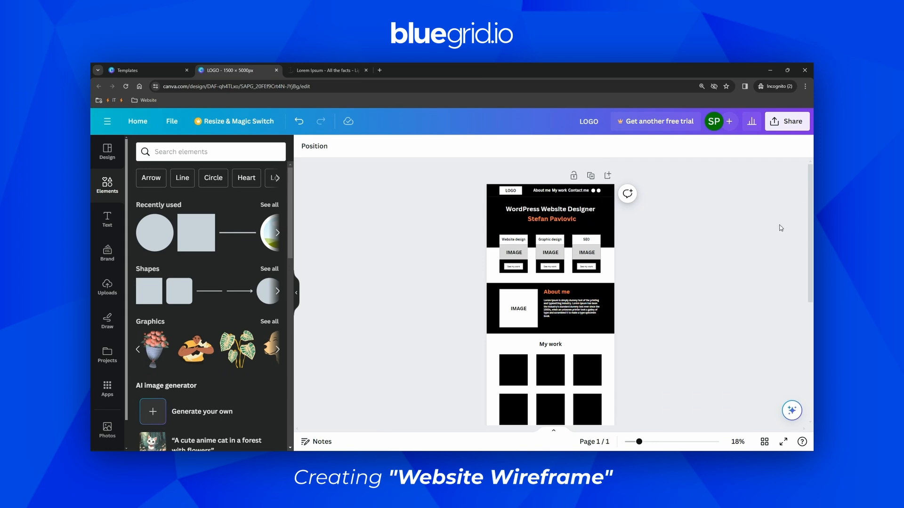
{"action": "scroll", "coordinate": [810, 207], "scroll_direction": "down", "scroll_amount": 1}
{"action": "scroll", "coordinate": [811, 236], "scroll_direction": "down", "scroll_amount": 4}
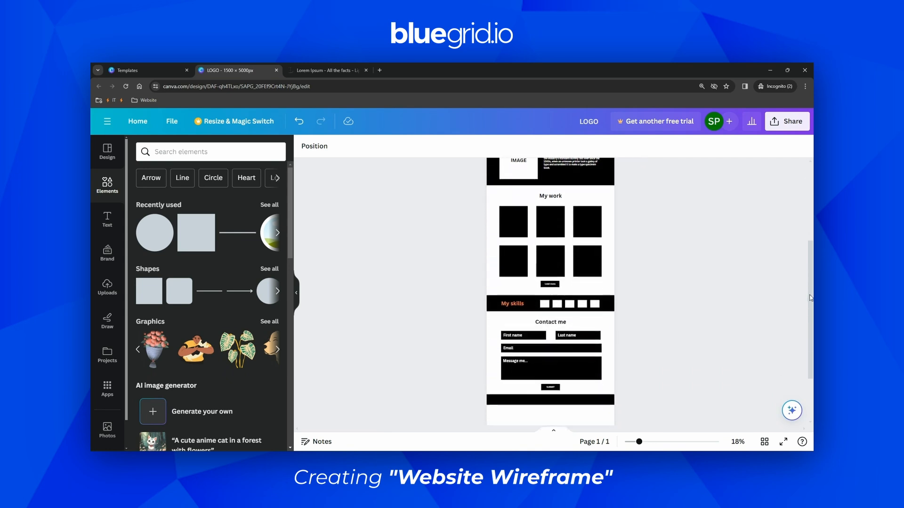
{"action": "scroll", "coordinate": [810, 283], "scroll_direction": "up", "scroll_amount": 3}
{"action": "scroll", "coordinate": [813, 238], "scroll_direction": "up", "scroll_amount": 2}
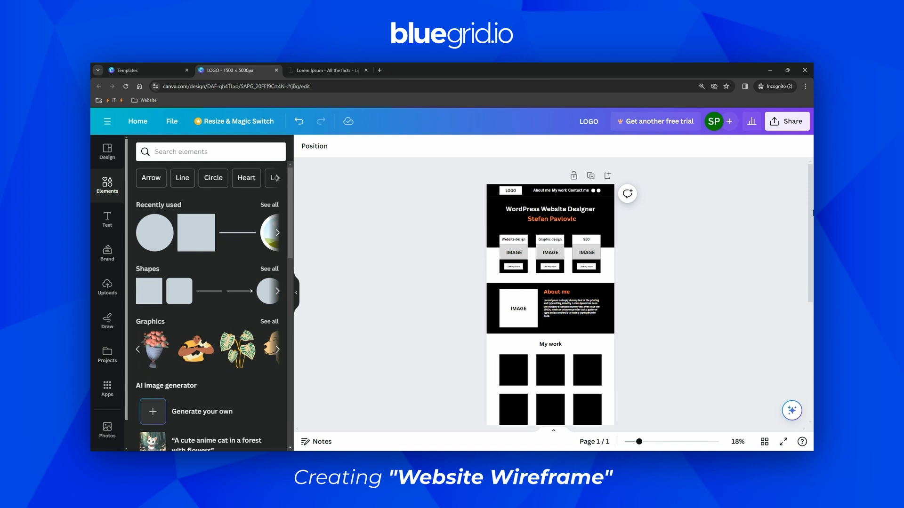
Examine the finished wireframe's sections again, comparing the header and service cards with the work gallery, skills bar and contact form.
{"action": "scroll", "coordinate": [814, 213], "scroll_direction": "down", "scroll_amount": 2}
{"action": "scroll", "coordinate": [813, 227], "scroll_direction": "up", "scroll_amount": 1}
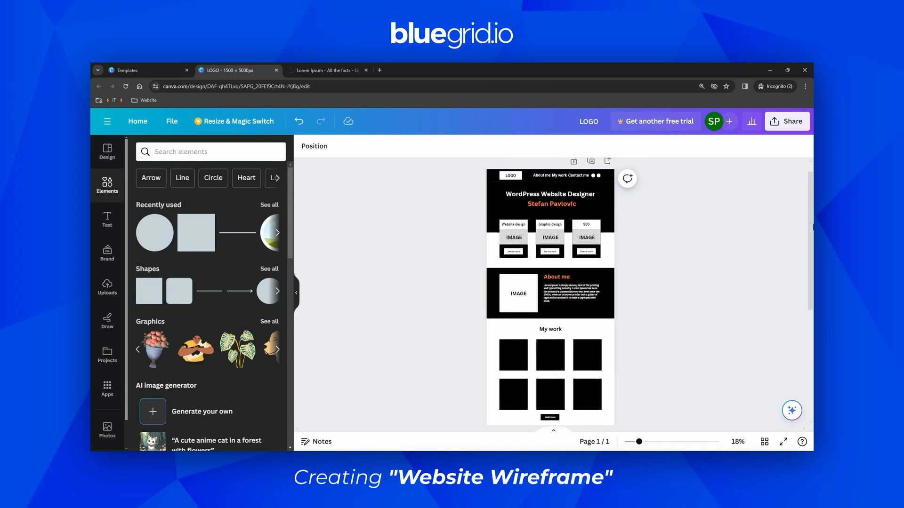
{"action": "left_click_drag", "start_coordinate": [813, 224], "coordinate": [813, 223]}
{"action": "scroll", "coordinate": [662, 285], "scroll_direction": "down", "scroll_amount": 3}
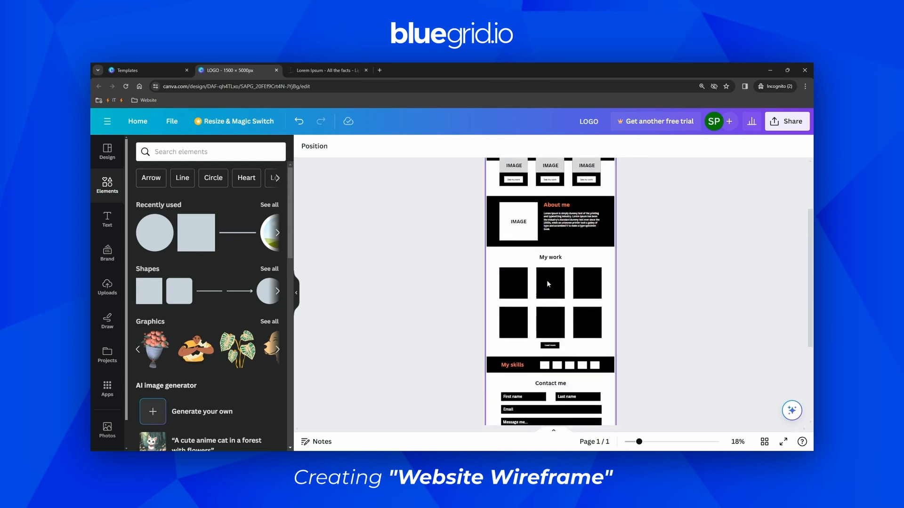
{"action": "scroll", "coordinate": [656, 284], "scroll_direction": "up", "scroll_amount": 4}
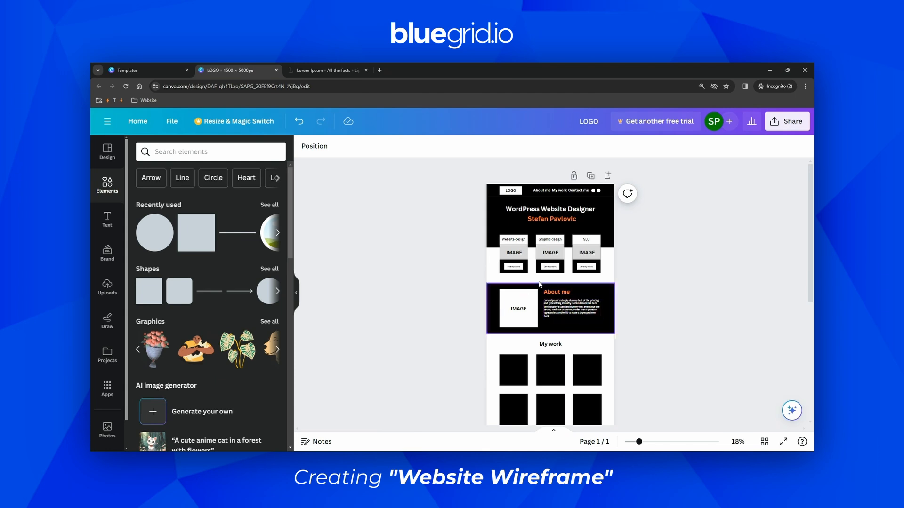
{"action": "scroll", "coordinate": [640, 312], "scroll_direction": "down", "scroll_amount": 5}
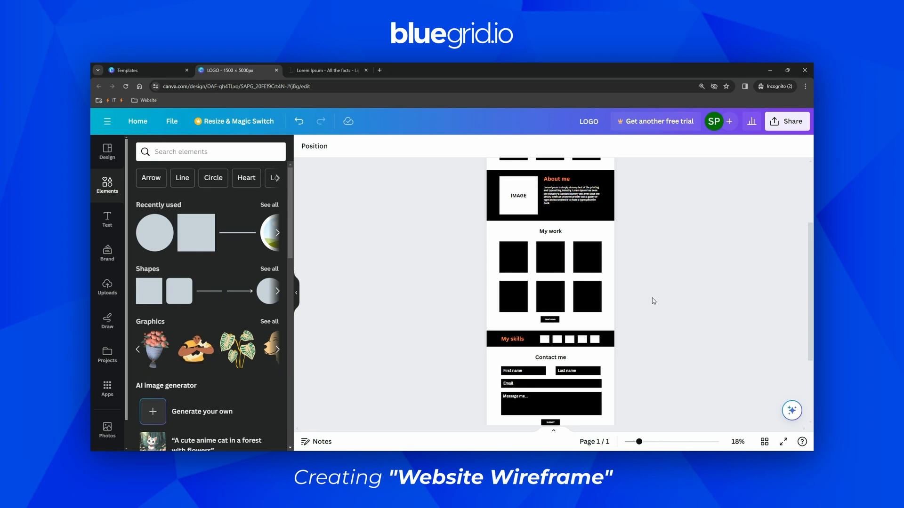
{"action": "scroll", "coordinate": [552, 204], "scroll_direction": "up", "scroll_amount": 5}
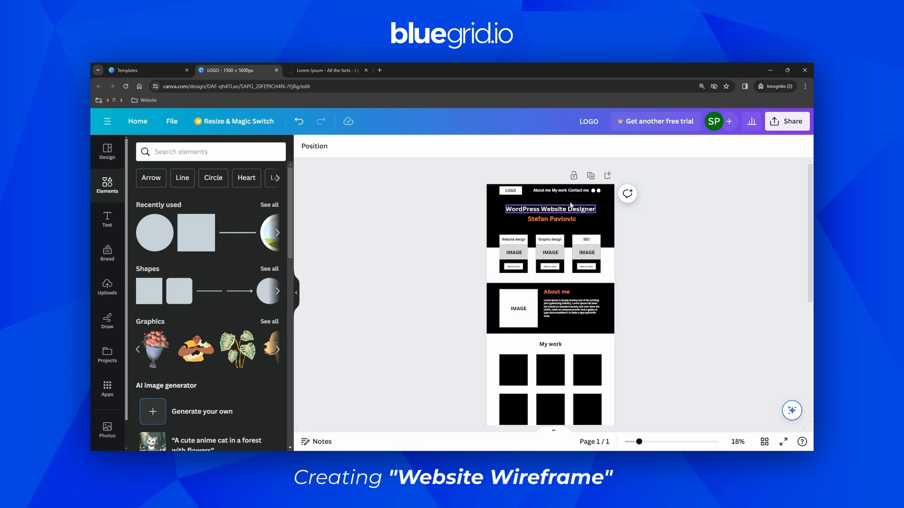
{"action": "scroll", "coordinate": [582, 214], "scroll_direction": "down", "scroll_amount": 1}
{"action": "scroll", "coordinate": [583, 214], "scroll_direction": "down", "scroll_amount": 2}
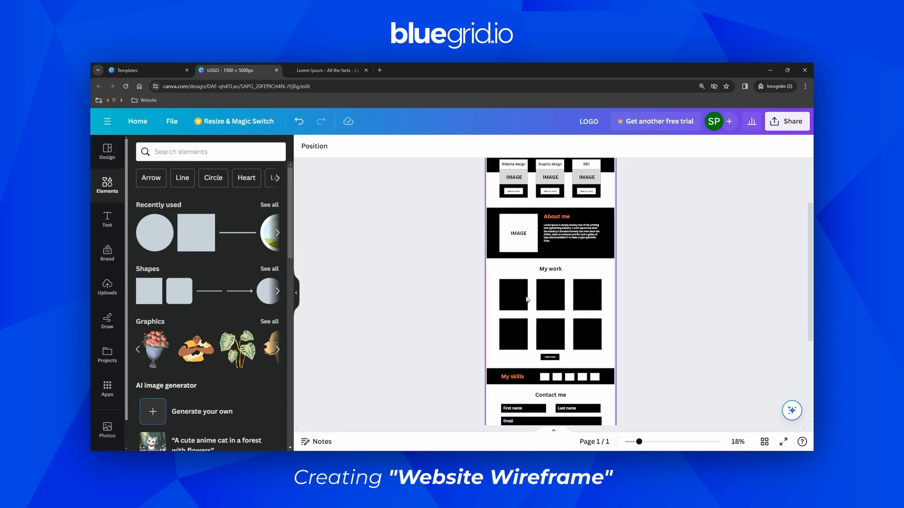
{"action": "scroll", "coordinate": [600, 282], "scroll_direction": "up", "scroll_amount": 3}
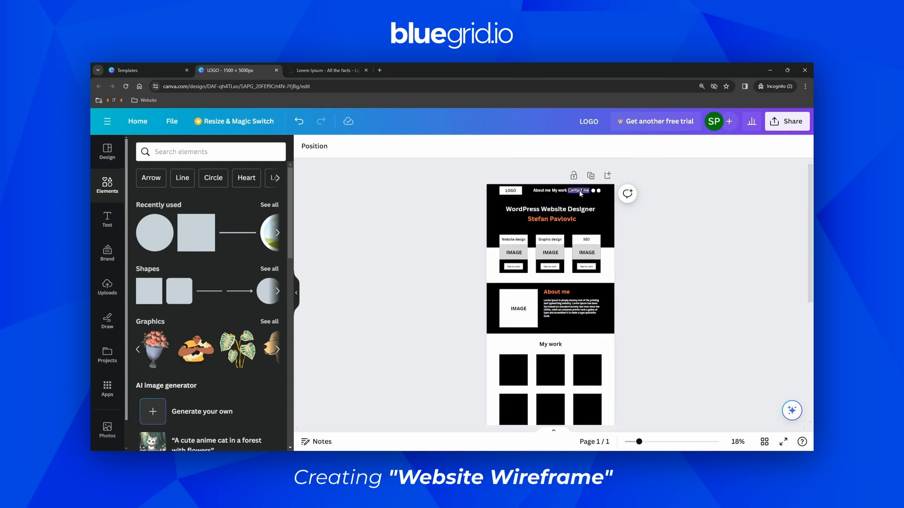
{"action": "scroll", "coordinate": [579, 197], "scroll_direction": "down", "scroll_amount": 6}
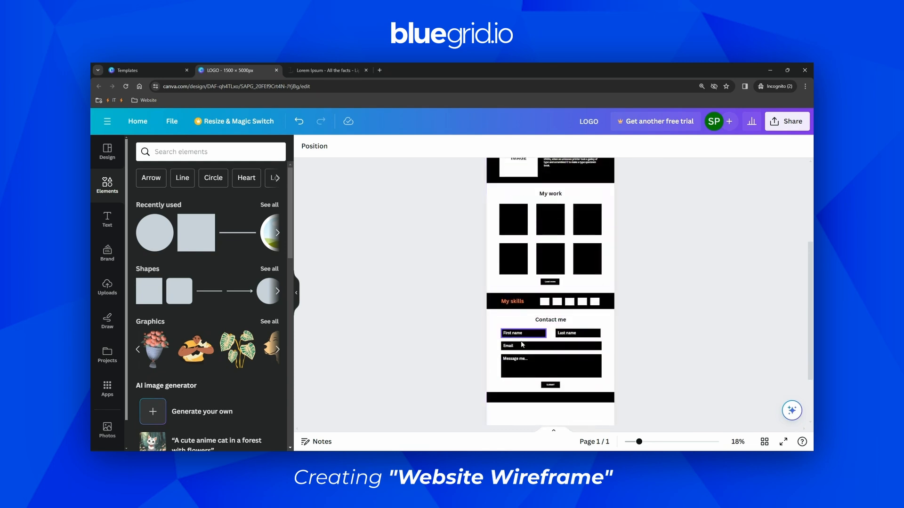
{"action": "scroll", "coordinate": [606, 289], "scroll_direction": "up", "scroll_amount": 6}
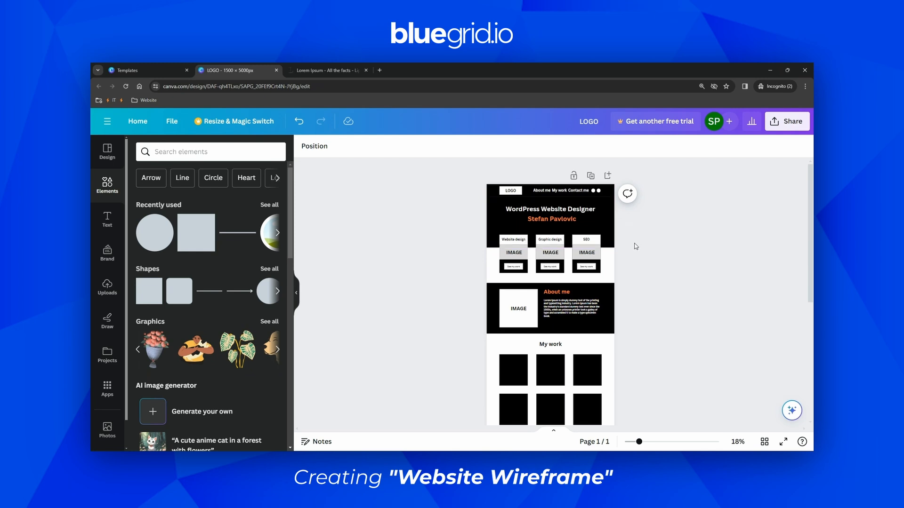
{"action": "scroll", "coordinate": [633, 243], "scroll_direction": "down", "scroll_amount": 5}
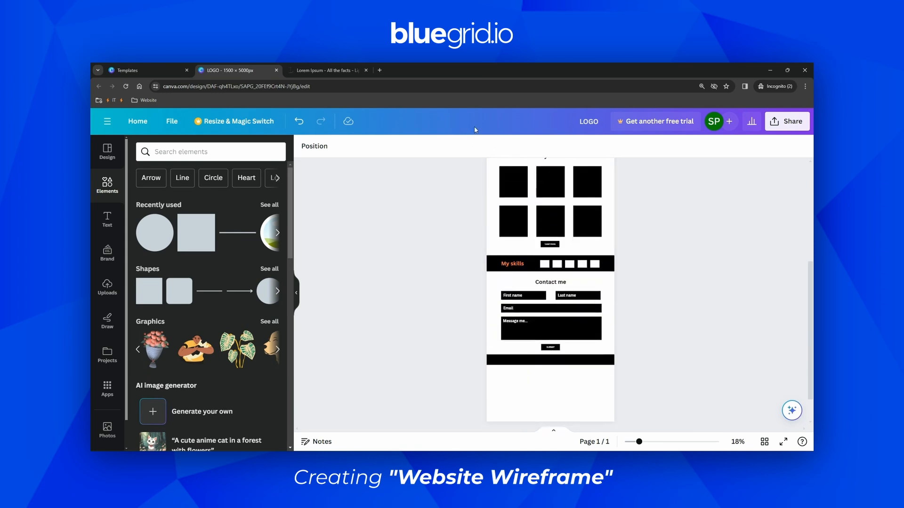
{"action": "scroll", "coordinate": [452, 231], "scroll_direction": "up", "scroll_amount": 3}
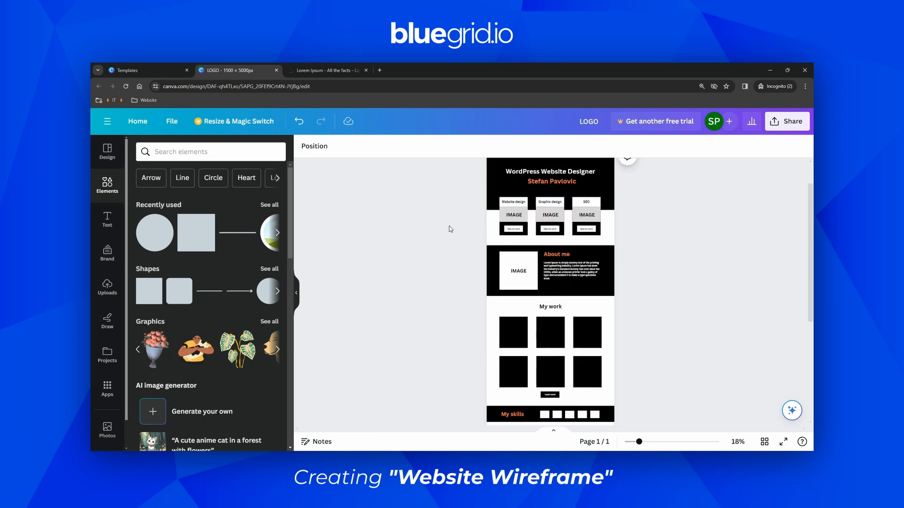
{"action": "scroll", "coordinate": [450, 229], "scroll_direction": "up", "scroll_amount": 2}
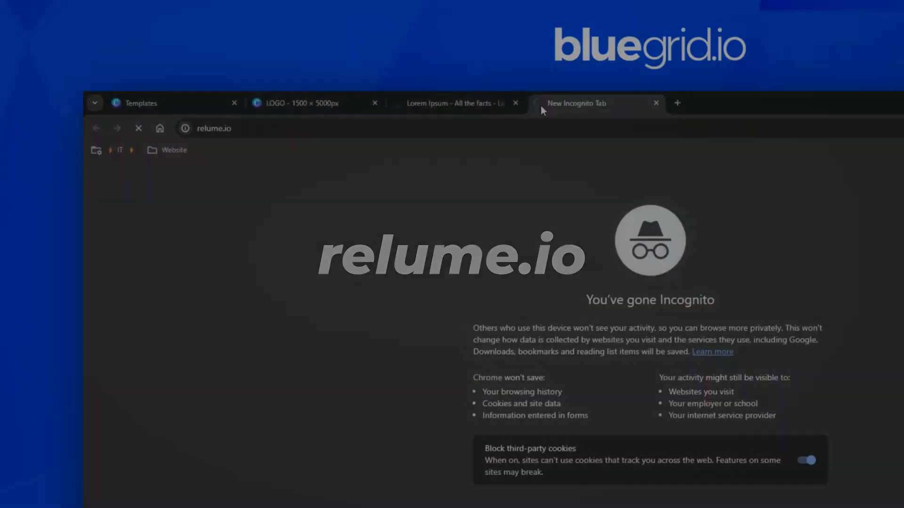
Open relume.io in a new browser tab, accept its cookies and go to the company description prompt.
{"action": "key", "text": "Return"}
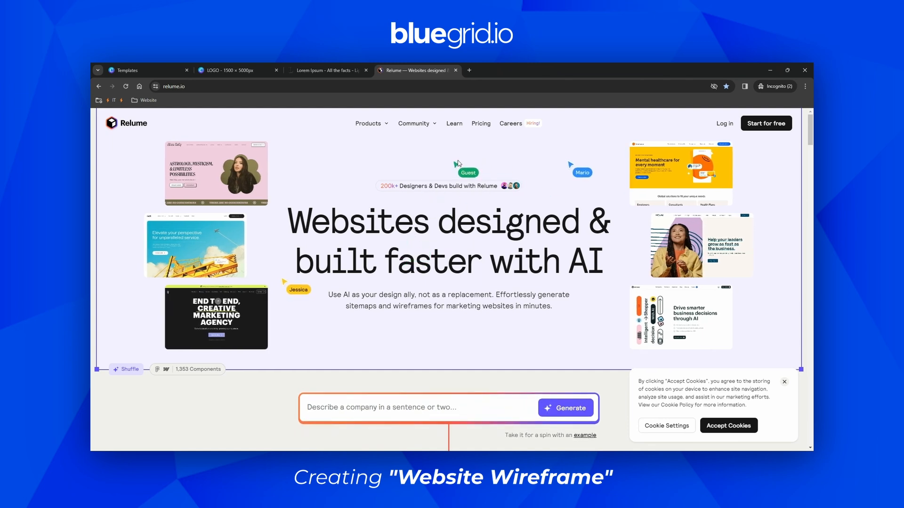
{"action": "left_click", "coordinate": [743, 426]}
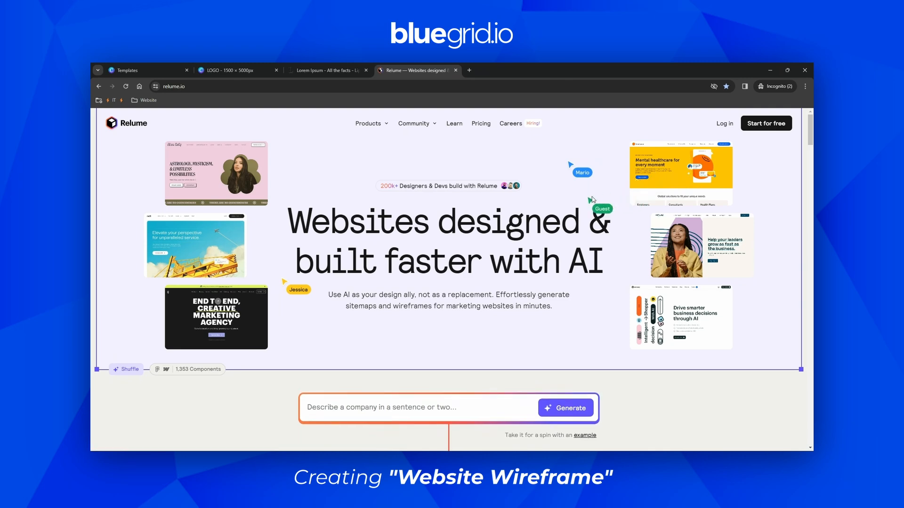
{"action": "scroll", "coordinate": [447, 296], "scroll_direction": "down", "scroll_amount": 2}
Enter the company description "I am a website creator. Generate a one-page website that will have sections like Service, About me".
{"action": "left_click", "coordinate": [387, 331]}
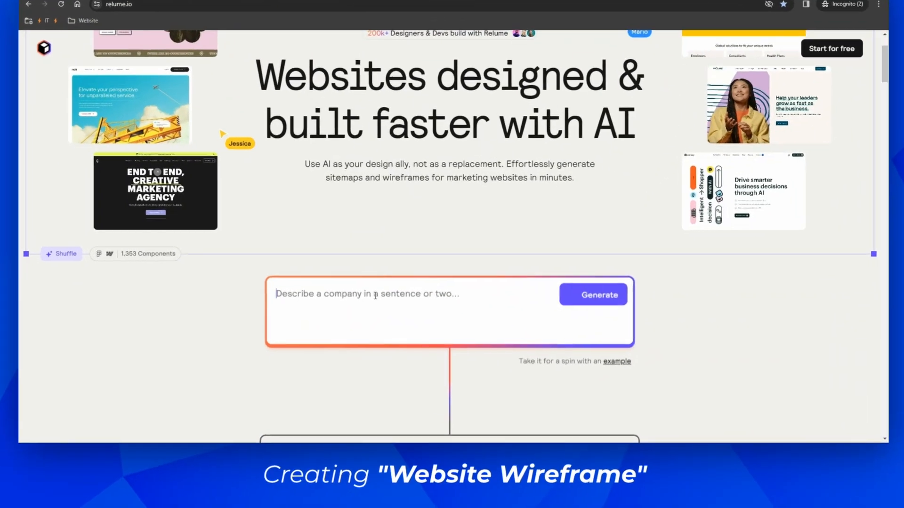
{"action": "type", "text": "I"}
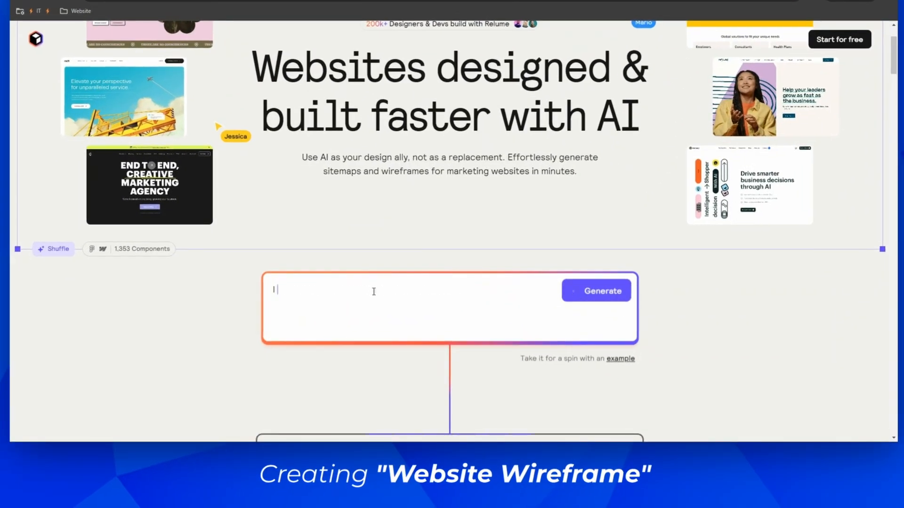
{"action": "type", "text": " am a website creator. Gene"}
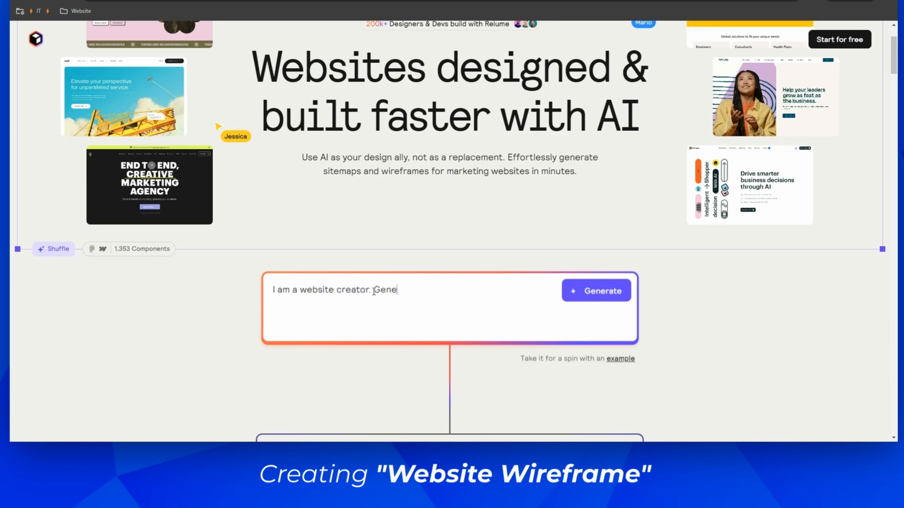
{"action": "type", "text": "rate a one-page website that wil"}
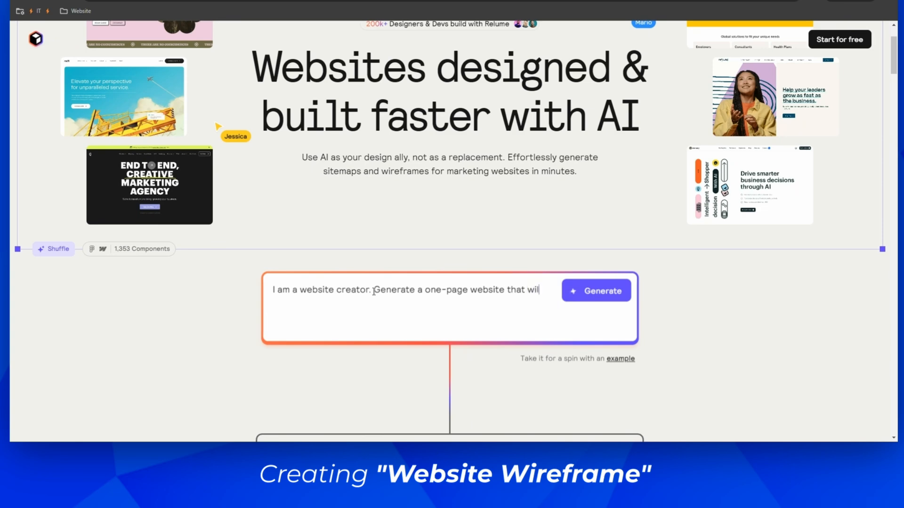
{"action": "type", "text": "l have"}
{"action": "type", "text": " Ser"}
{"action": "type", "text": " sections"}
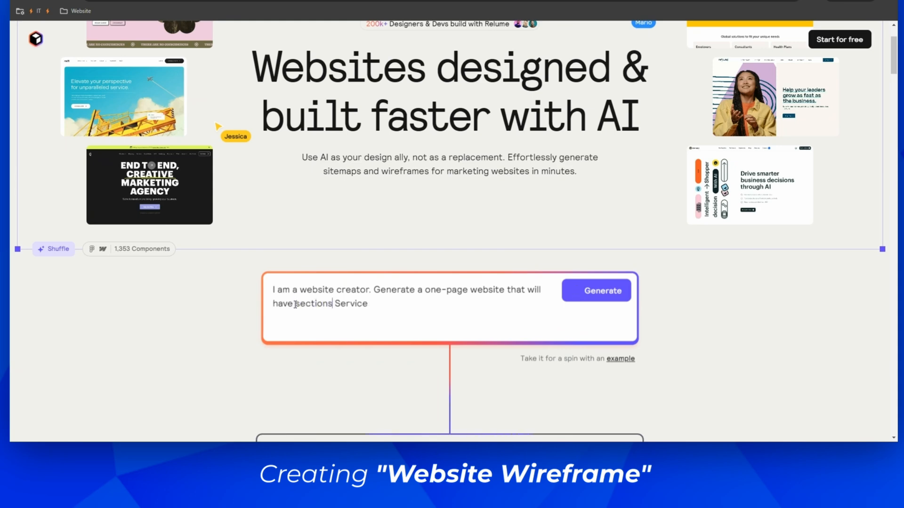
{"action": "type", "text": " like"}
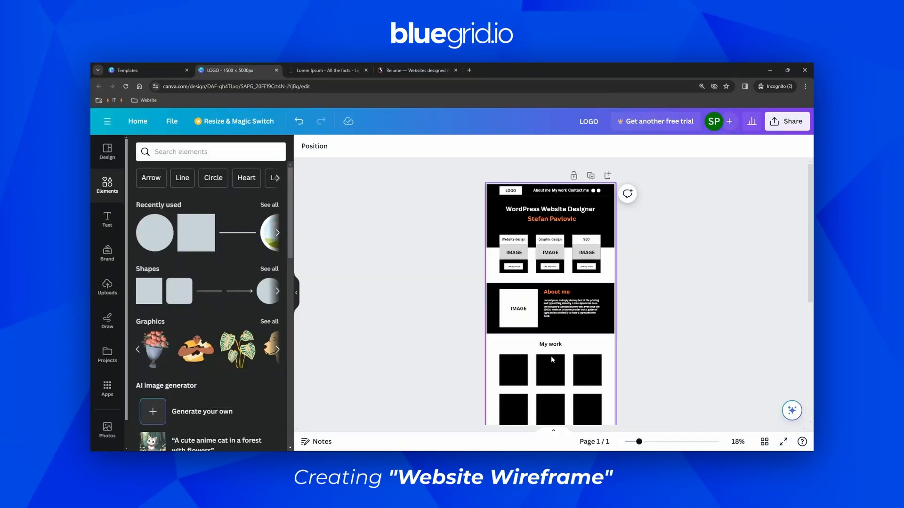
Check the remaining sections in the Canva wireframe and complete the Relume prompt with "Portfolio, My Skills and Contact me.".
{"action": "scroll", "coordinate": [551, 357], "scroll_direction": "down", "scroll_amount": 5}
{"action": "left_click", "coordinate": [400, 70]}
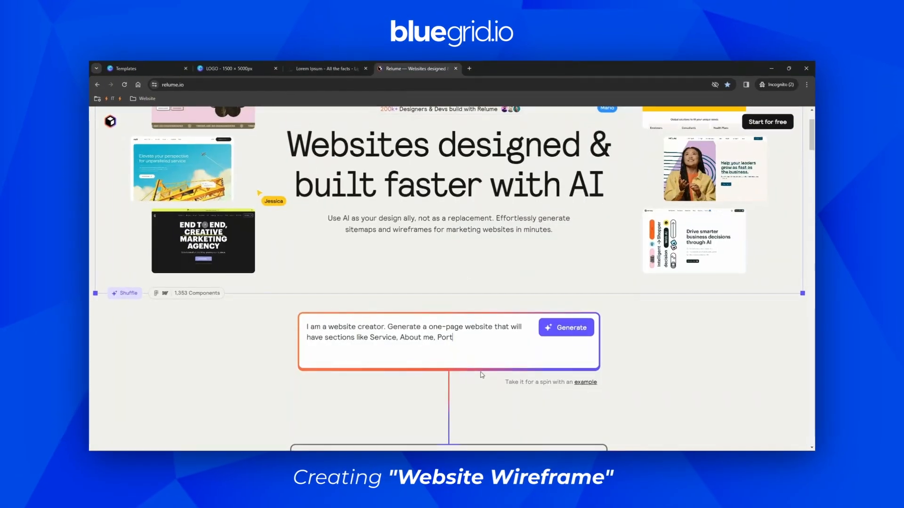
{"action": "type", "text": "folio,"}
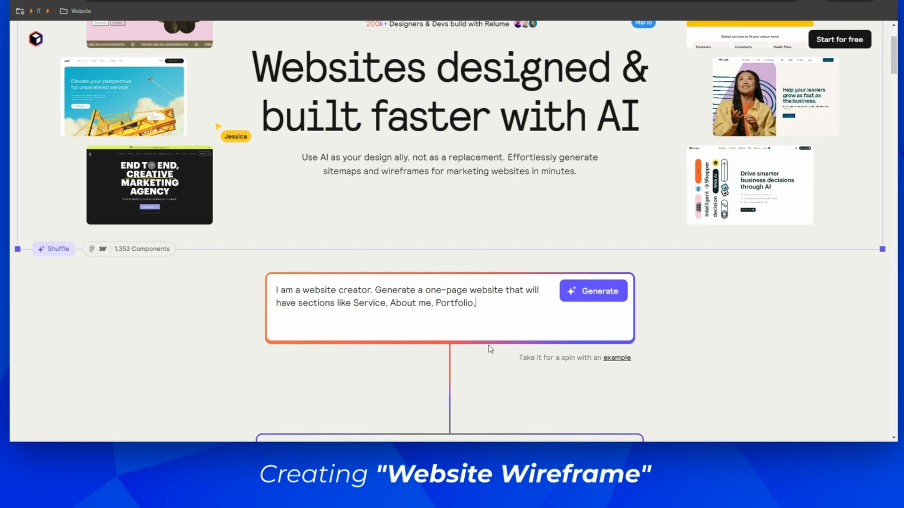
{"action": "type", "text": " My Skills and Contact me."}
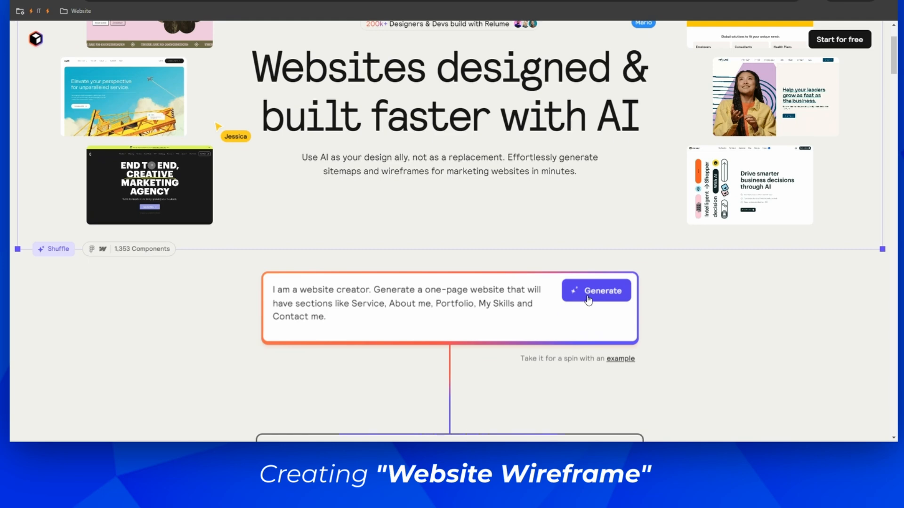
{"action": "left_click_drag", "start_coordinate": [339, 318], "coordinate": [271, 292]}
{"action": "left_click", "coordinate": [341, 325]}
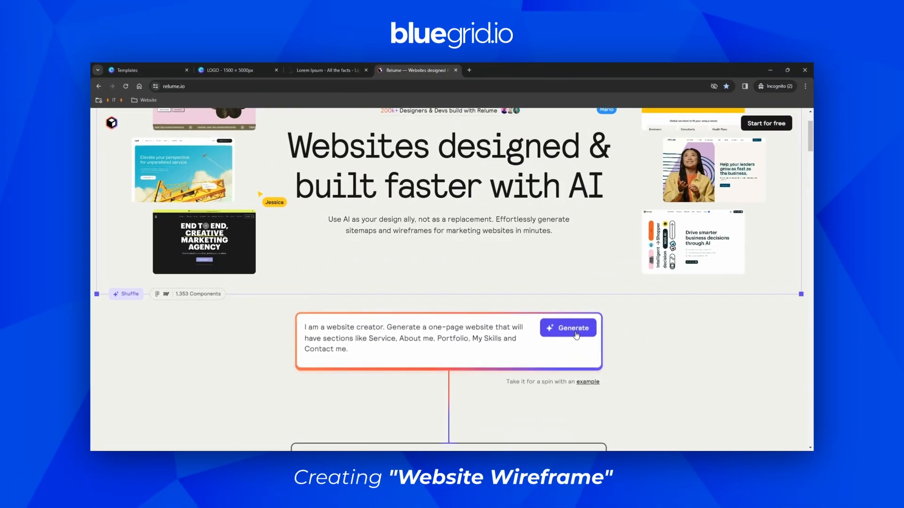
Generate a project from the prompt, show its wireframe view and generate the Home page.
{"action": "left_click", "coordinate": [576, 335]}
{"action": "left_click", "coordinate": [445, 346]}
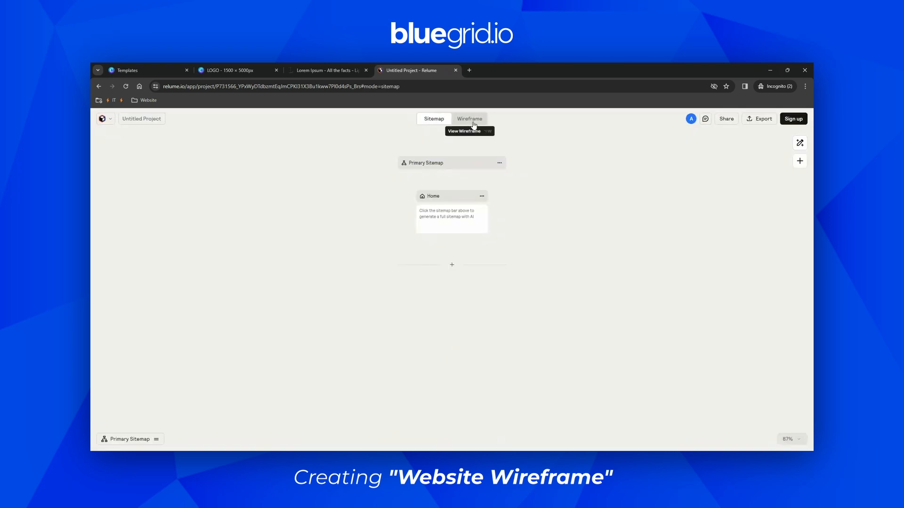
{"action": "left_click", "coordinate": [473, 122]}
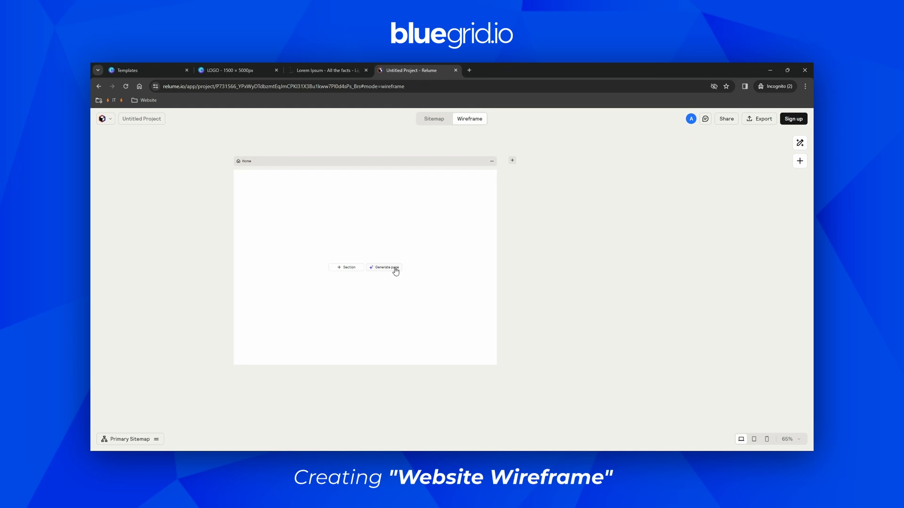
{"action": "left_click", "coordinate": [395, 268]}
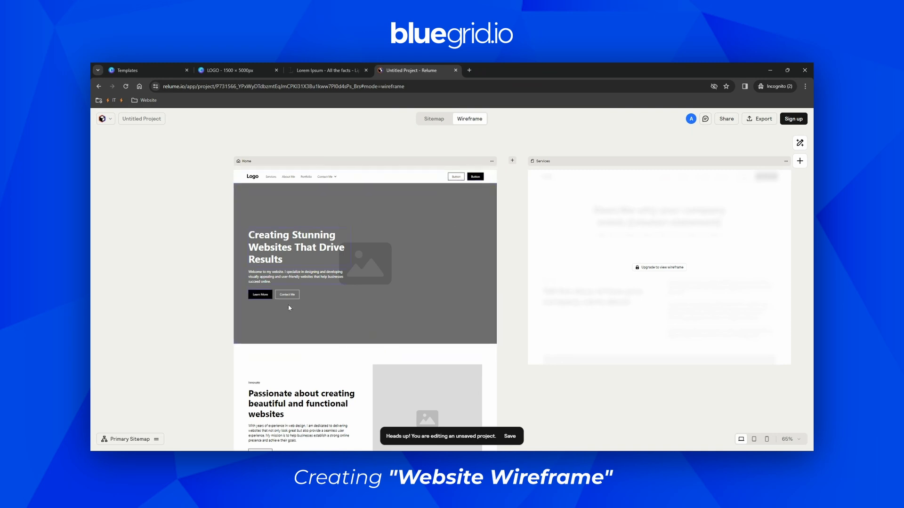
Examine the generated Home page from the hero through the projects and contact sections to the footer.
{"action": "scroll", "coordinate": [371, 262], "scroll_direction": "down", "scroll_amount": 1}
{"action": "scroll", "coordinate": [372, 263], "scroll_direction": "down", "scroll_amount": 2}
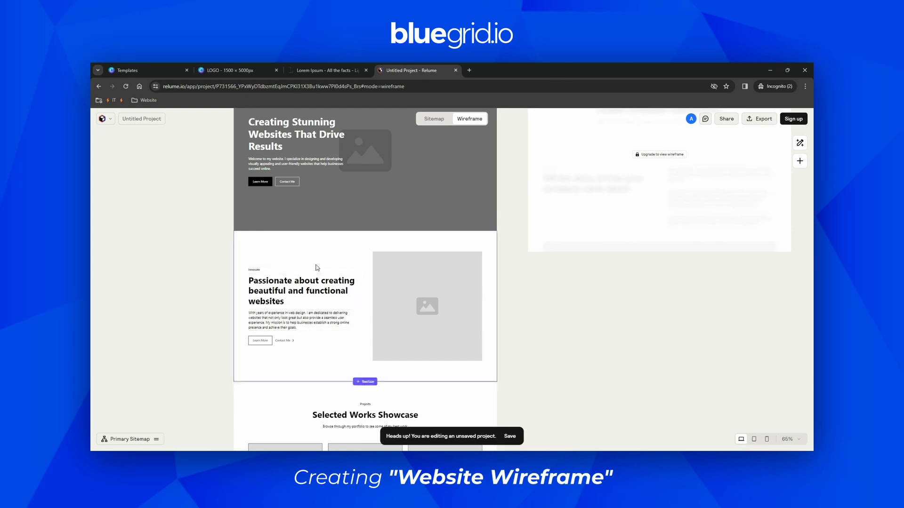
{"action": "scroll", "coordinate": [396, 319], "scroll_direction": "up", "scroll_amount": 2}
{"action": "scroll", "coordinate": [391, 325], "scroll_direction": "down", "scroll_amount": 2}
{"action": "scroll", "coordinate": [419, 325], "scroll_direction": "down", "scroll_amount": 6}
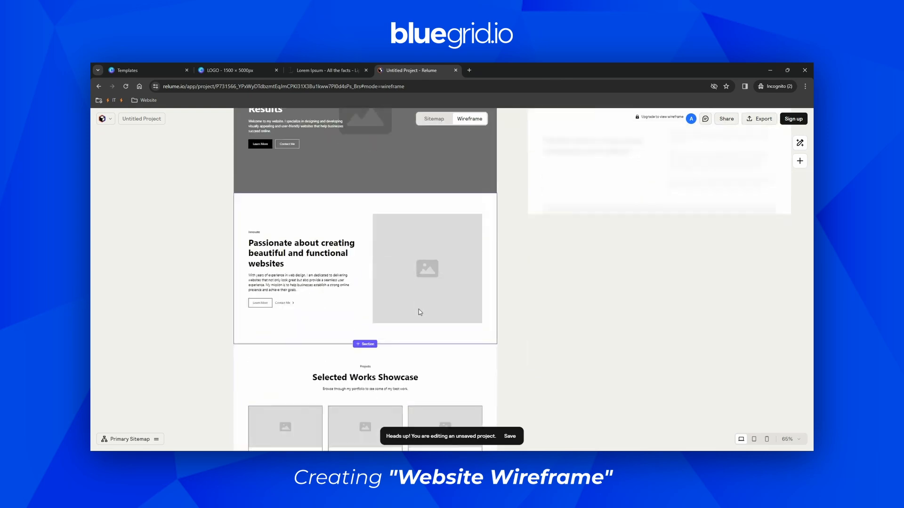
{"action": "scroll", "coordinate": [352, 264], "scroll_direction": "down", "scroll_amount": 3}
{"action": "scroll", "coordinate": [390, 298], "scroll_direction": "down", "scroll_amount": 2}
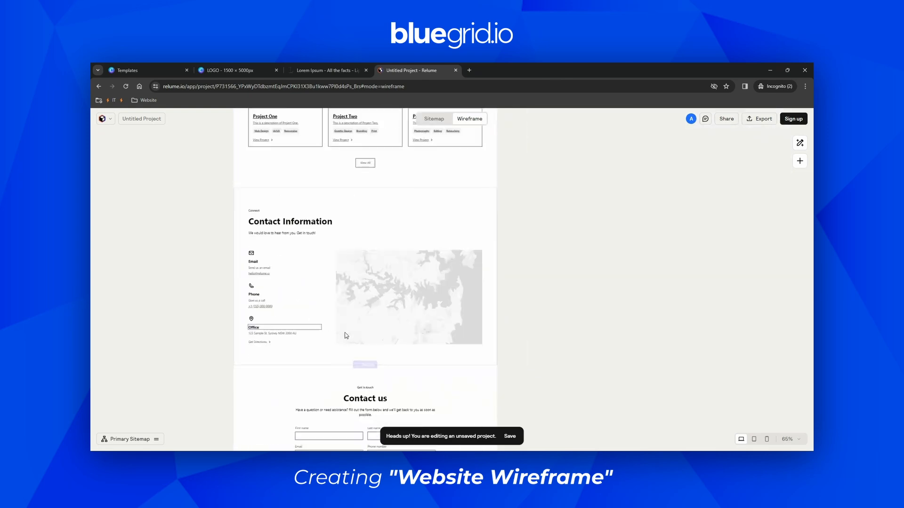
{"action": "scroll", "coordinate": [410, 292], "scroll_direction": "down", "scroll_amount": 7}
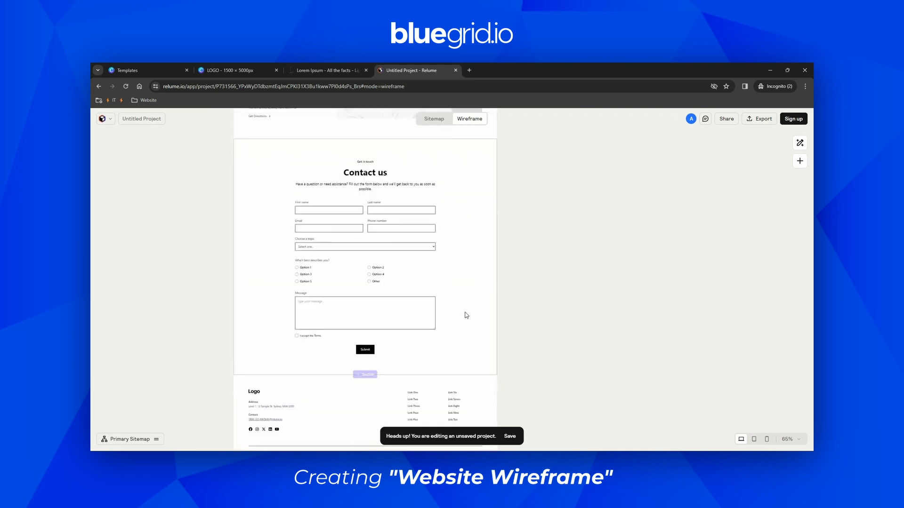
{"action": "scroll", "coordinate": [514, 315], "scroll_direction": "up", "scroll_amount": 18}
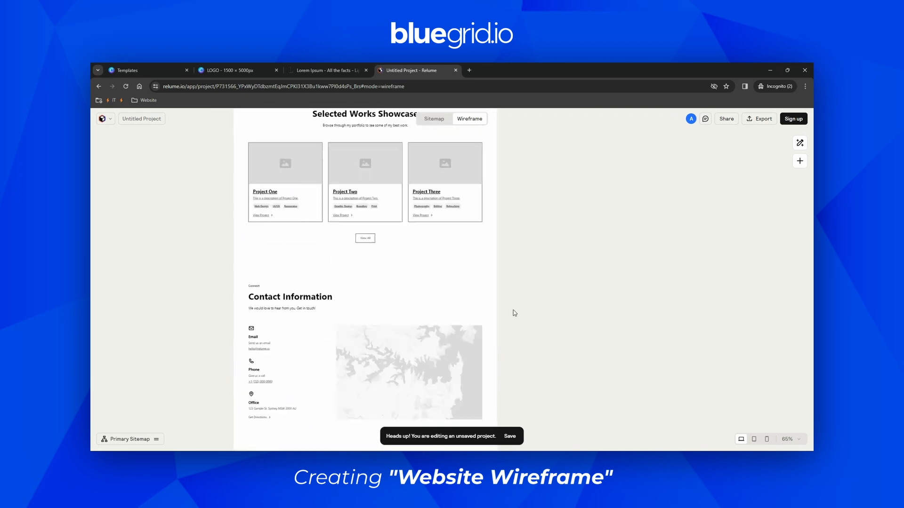
{"action": "scroll", "coordinate": [520, 304], "scroll_direction": "up", "scroll_amount": 4}
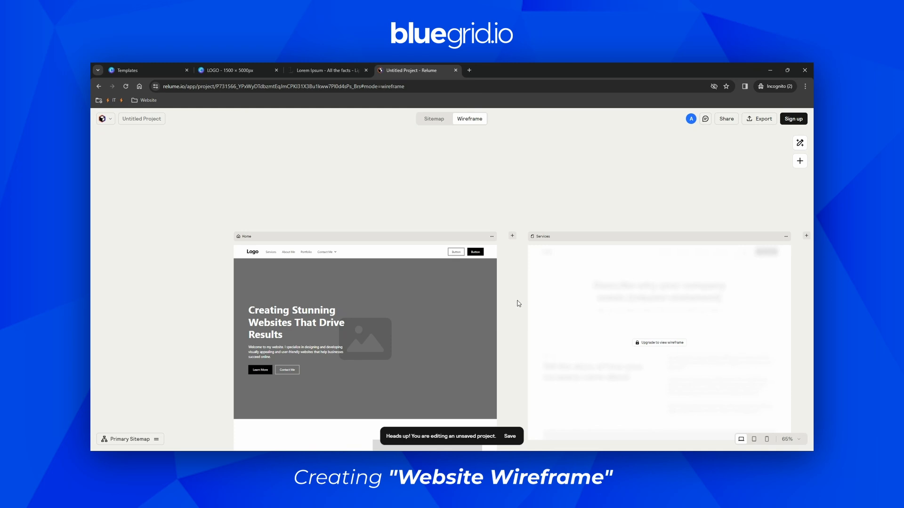
Browse the section types available for insertion below the Home page's hero, from Navbar through Testimonial, and close the list.
{"action": "scroll", "coordinate": [541, 294], "scroll_direction": "down", "scroll_amount": 3}
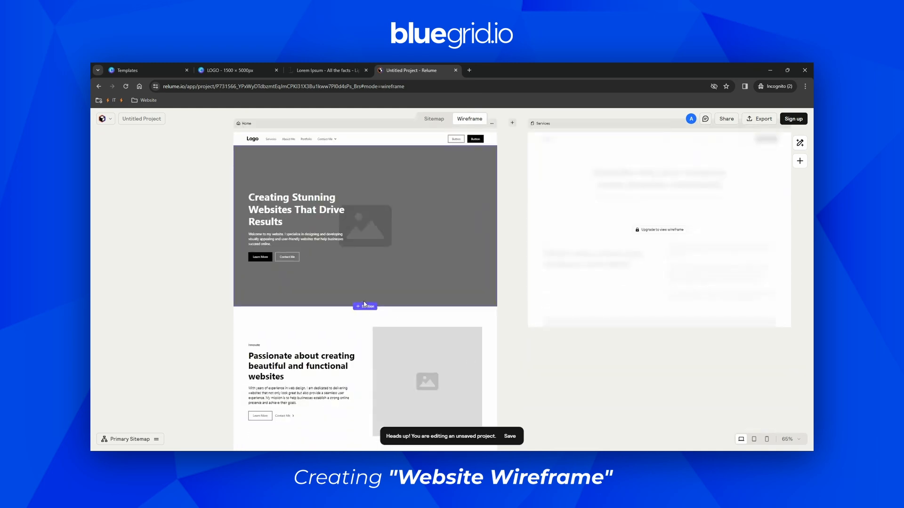
{"action": "left_click", "coordinate": [364, 306]}
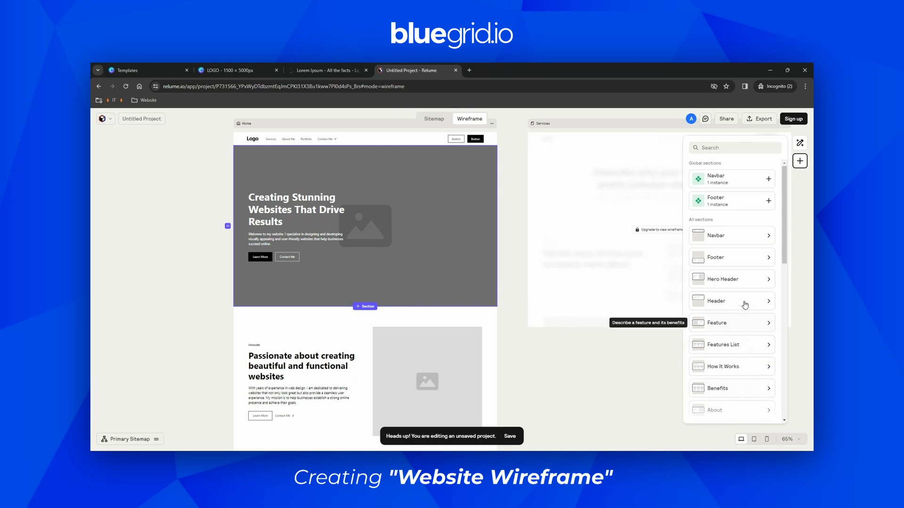
{"action": "scroll", "coordinate": [745, 306], "scroll_direction": "down", "scroll_amount": 3}
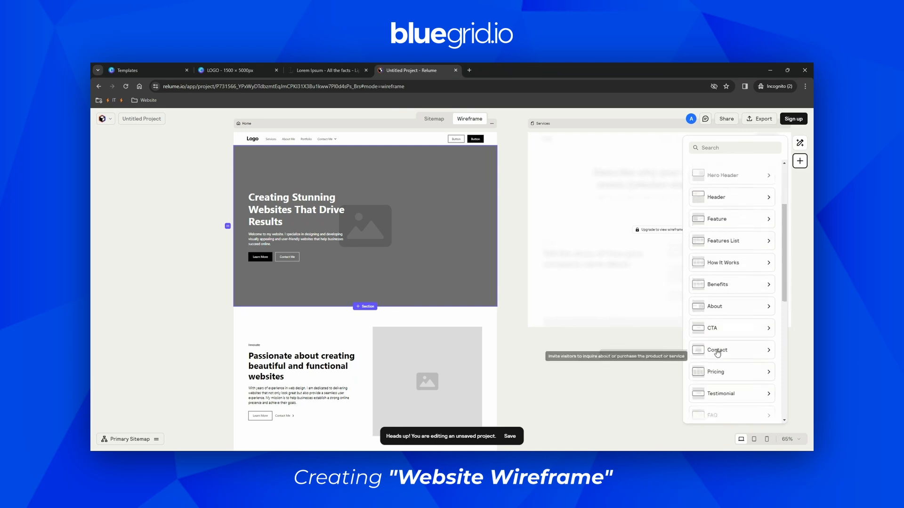
{"action": "left_click", "coordinate": [560, 391]}
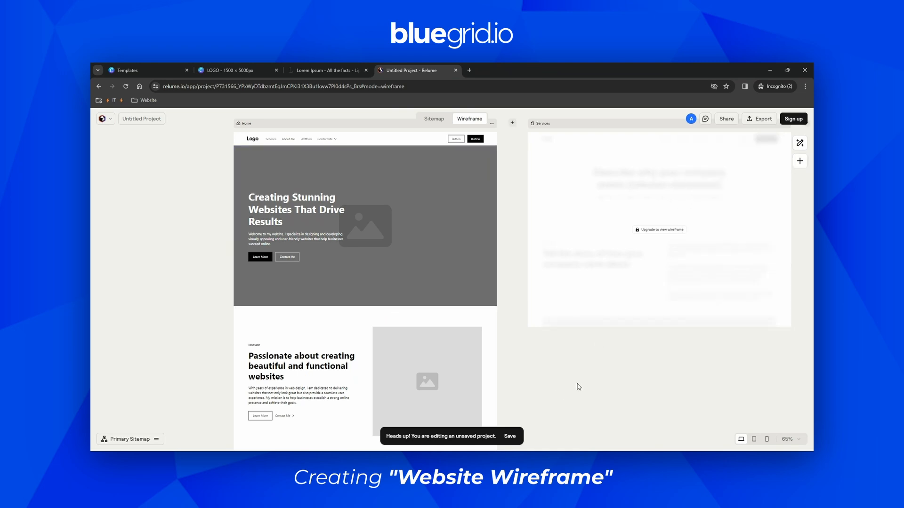
Review the generated Home page's about, projects, contact form and footer sections, returning to the hero.
{"action": "scroll", "coordinate": [567, 368], "scroll_direction": "down", "scroll_amount": 10}
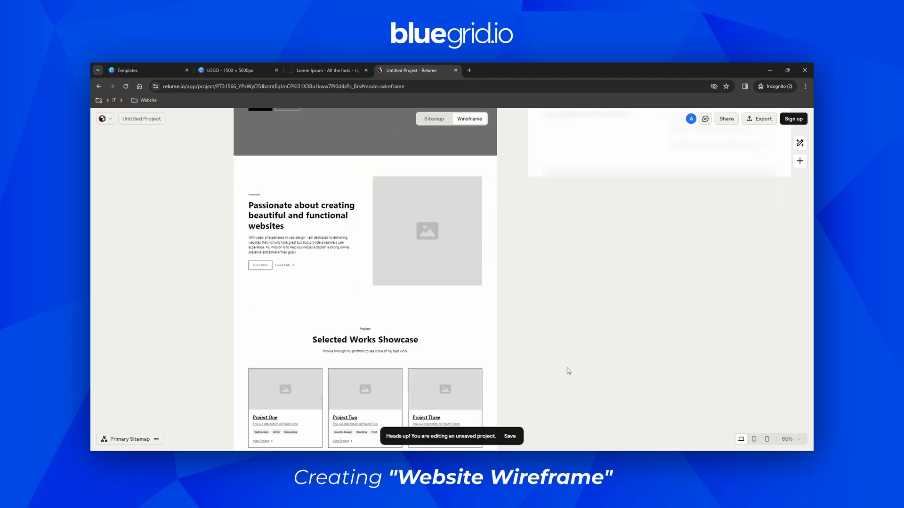
{"action": "scroll", "coordinate": [566, 368], "scroll_direction": "down", "scroll_amount": 8}
{"action": "scroll", "coordinate": [590, 378], "scroll_direction": "up", "scroll_amount": 5}
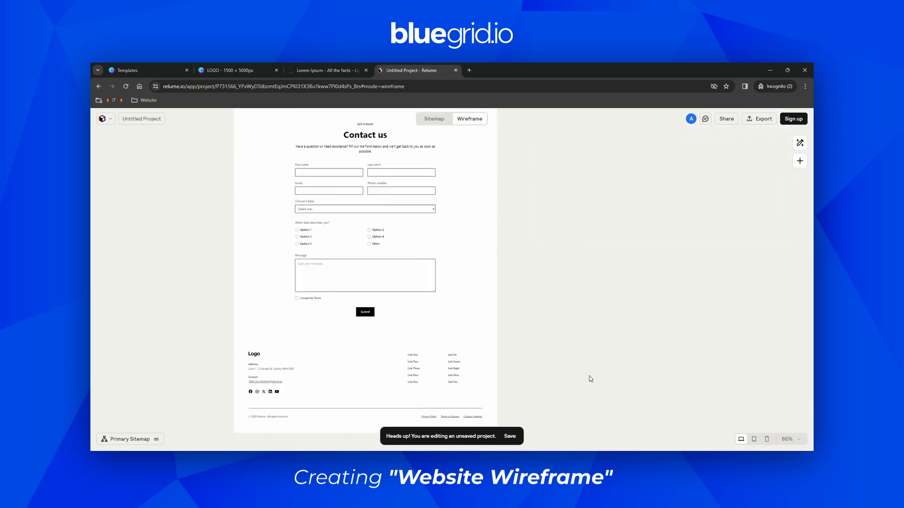
{"action": "scroll", "coordinate": [590, 378], "scroll_direction": "up", "scroll_amount": 10}
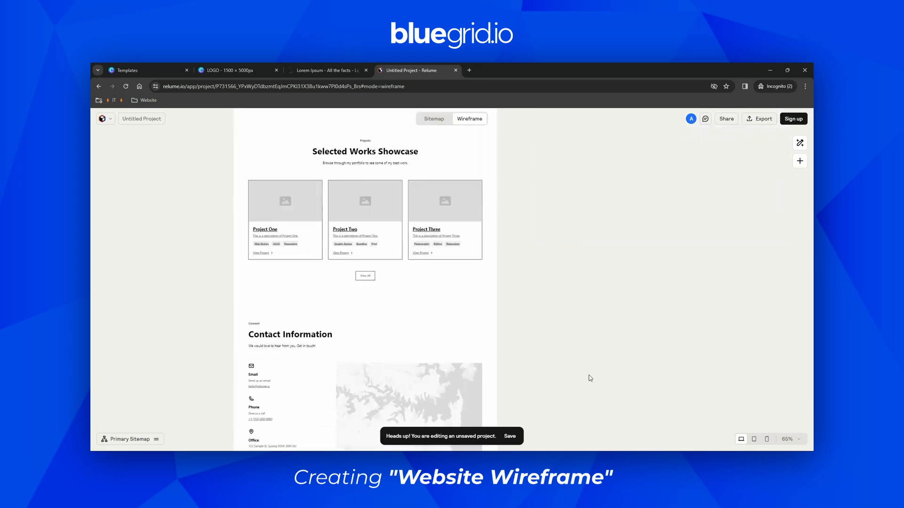
{"action": "scroll", "coordinate": [551, 359], "scroll_direction": "down", "scroll_amount": 3}
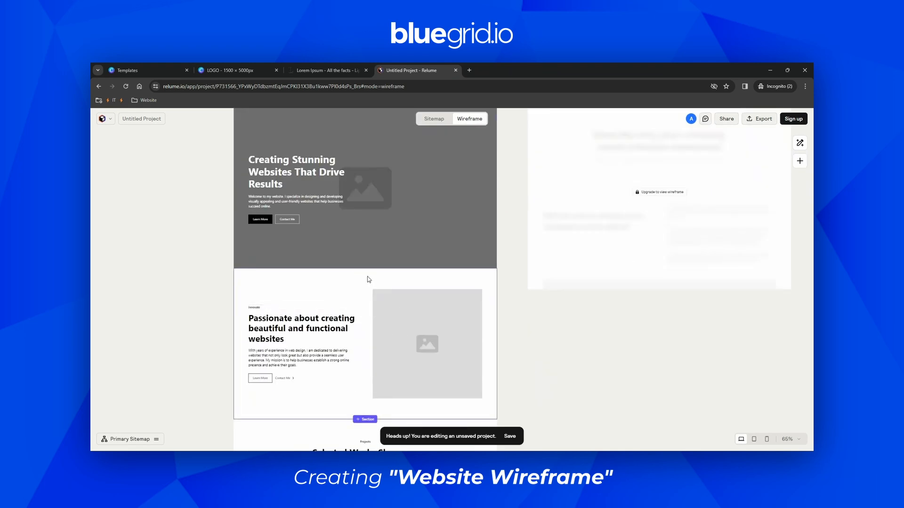
{"action": "scroll", "coordinate": [518, 337], "scroll_direction": "up", "scroll_amount": 2}
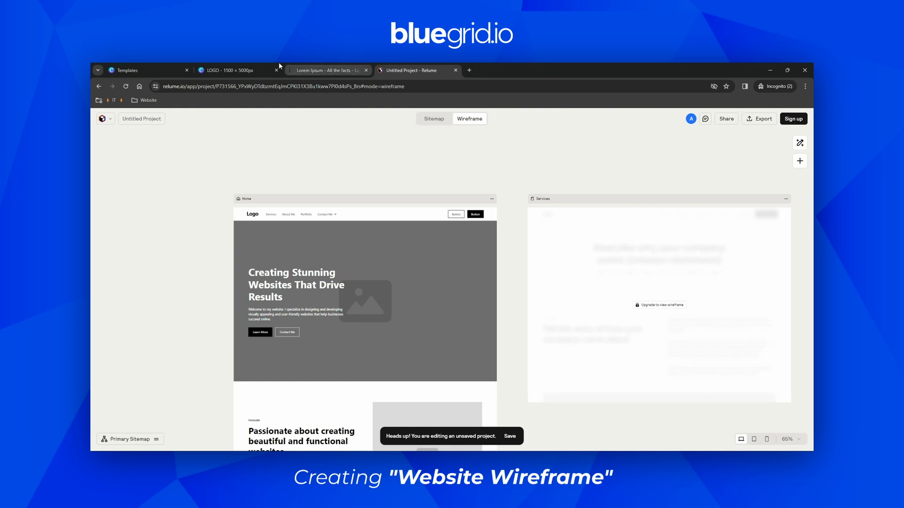
Switch to the Canva design and review the handmade wireframe from the header to the contact form for comparison.
{"action": "left_click", "coordinate": [258, 69]}
{"action": "scroll", "coordinate": [627, 317], "scroll_direction": "down", "scroll_amount": 3}
{"action": "scroll", "coordinate": [669, 324], "scroll_direction": "up", "scroll_amount": 6}
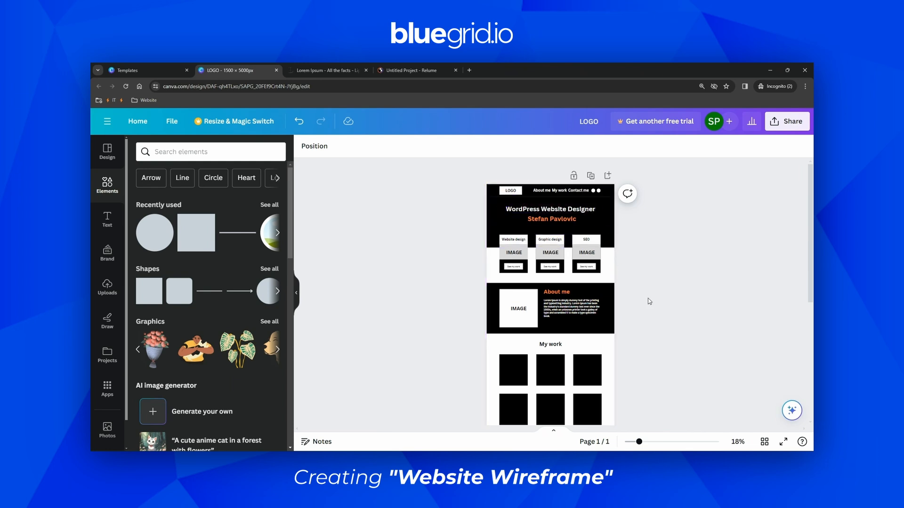
{"action": "scroll", "coordinate": [648, 299], "scroll_direction": "down", "scroll_amount": 5}
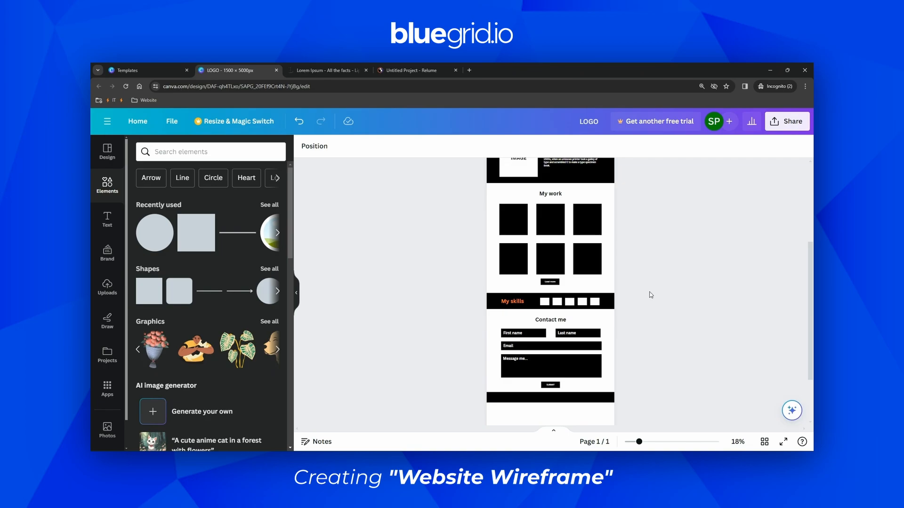